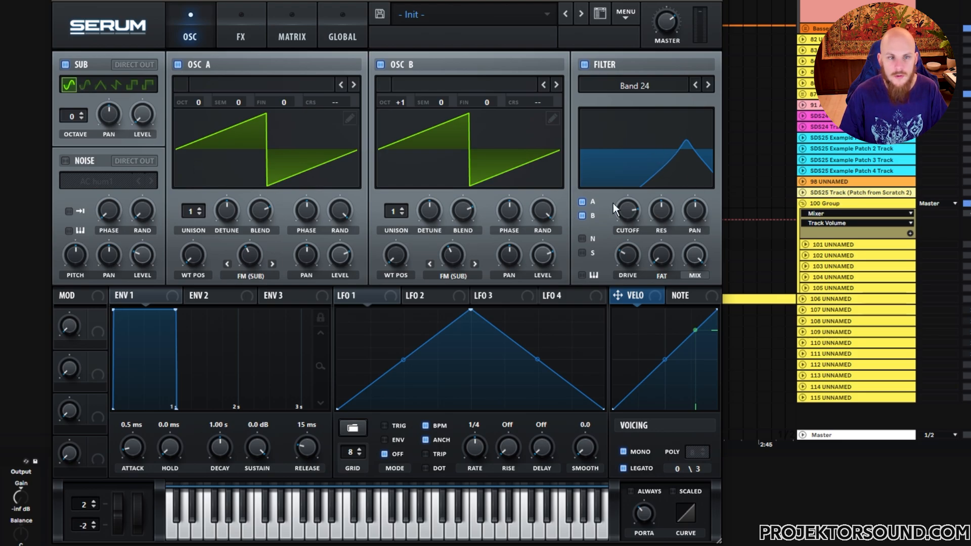
Show the Utility's Device On automation lane on track 101 and re-enable its overridden automation
left_click(244, 33)
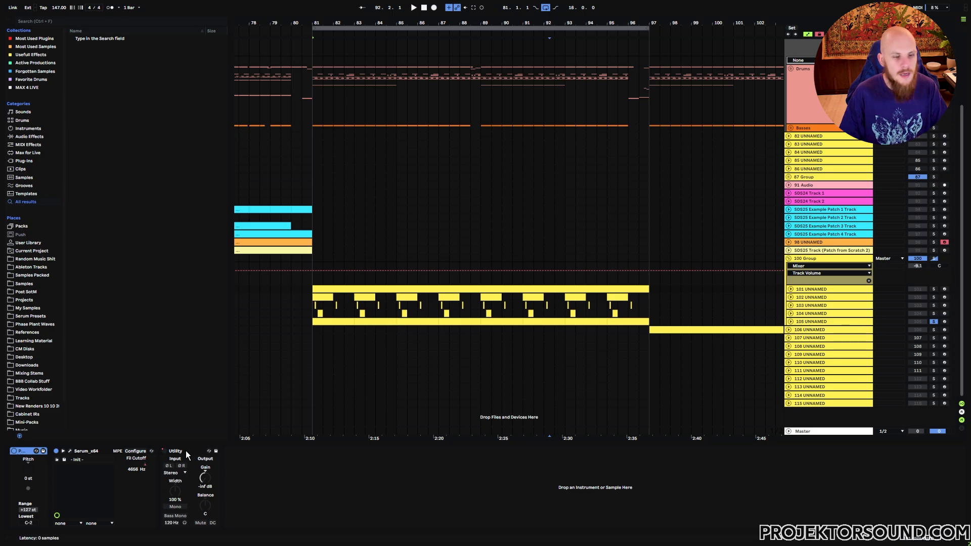
left_click(186, 451)
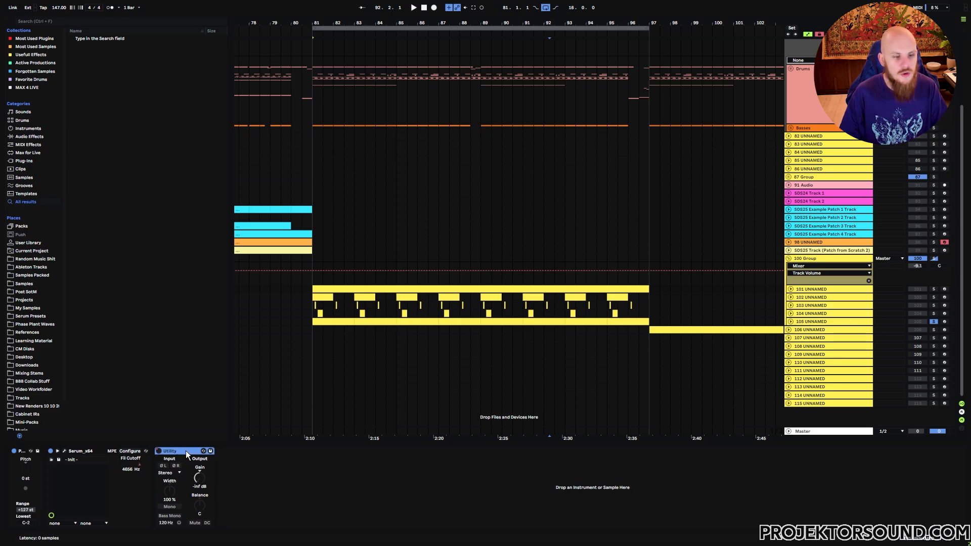
left_click(790, 289)
left_click(159, 452)
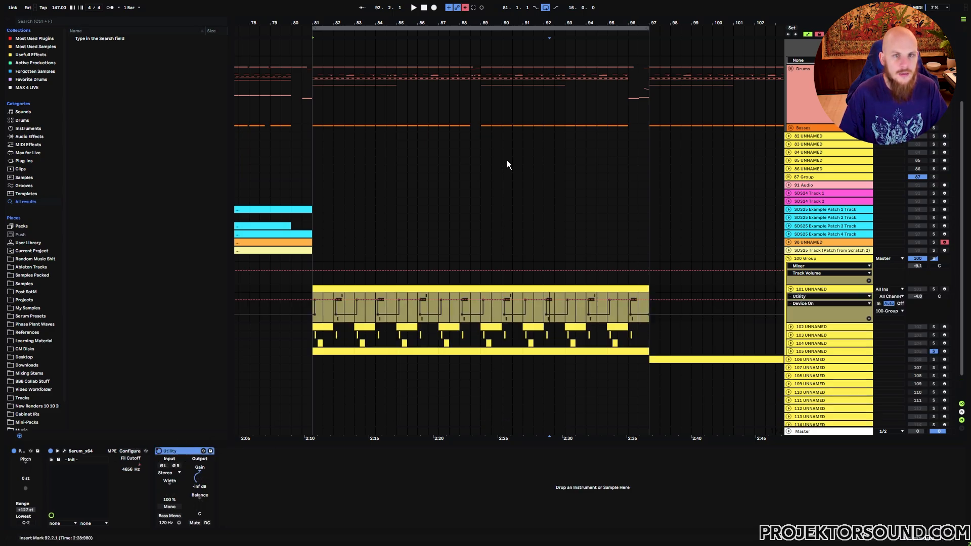
left_click(465, 8)
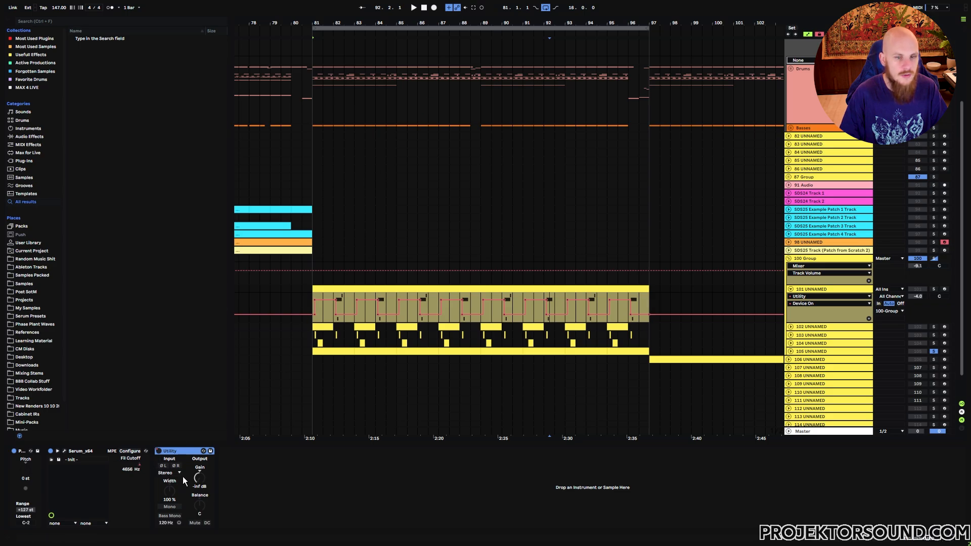
Examine the Utility on/off automation on track 101 from bar 81, and display Serum's Fil Cutoff automation
left_click_drag(326, 23, 325, 73)
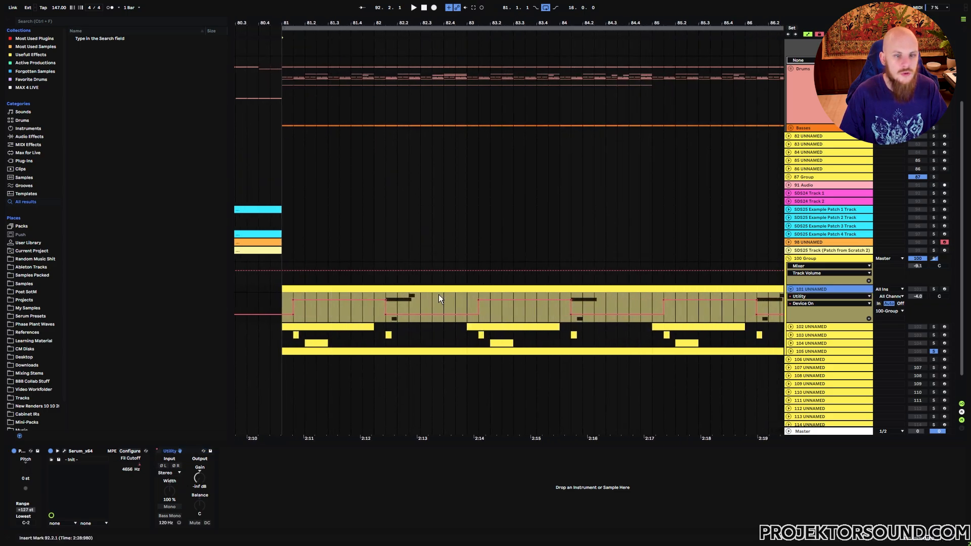
left_click_drag(421, 304, 501, 314)
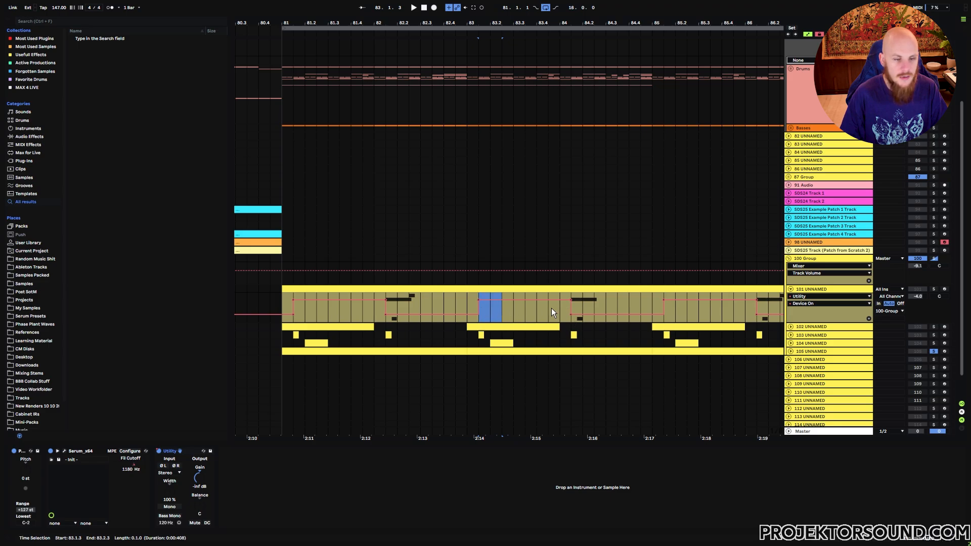
key("x")
left_click(140, 463)
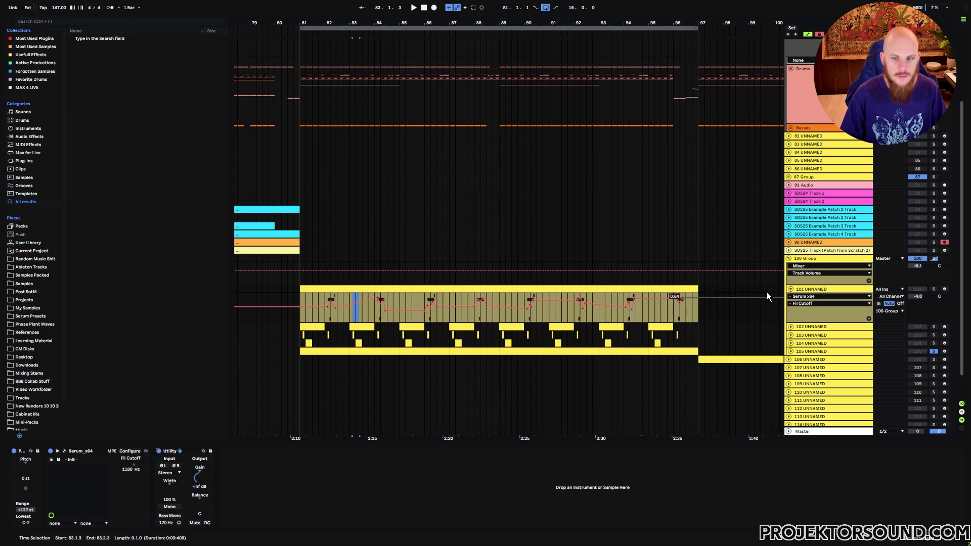
Fold track 101, unfold track 102 and solo it
left_click(790, 289)
left_click(791, 299)
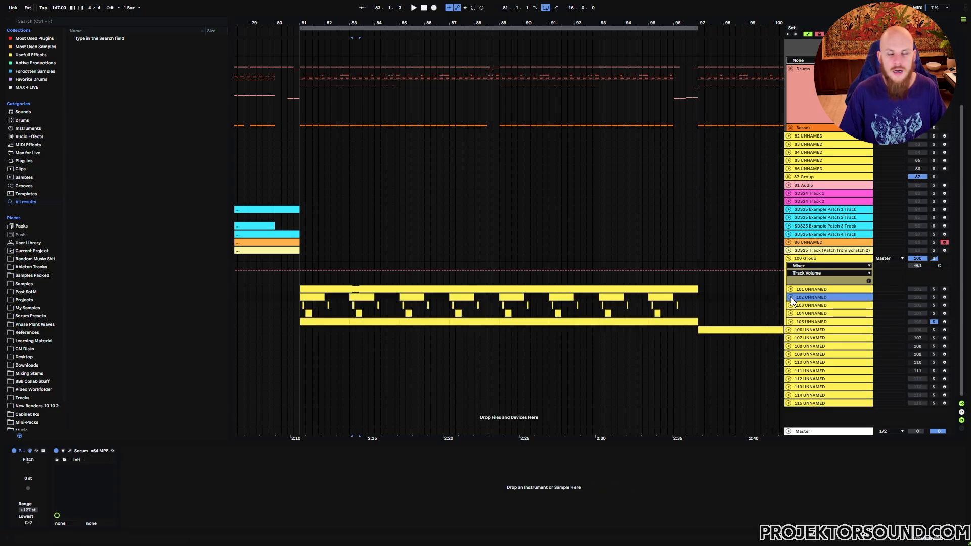
left_click(791, 298)
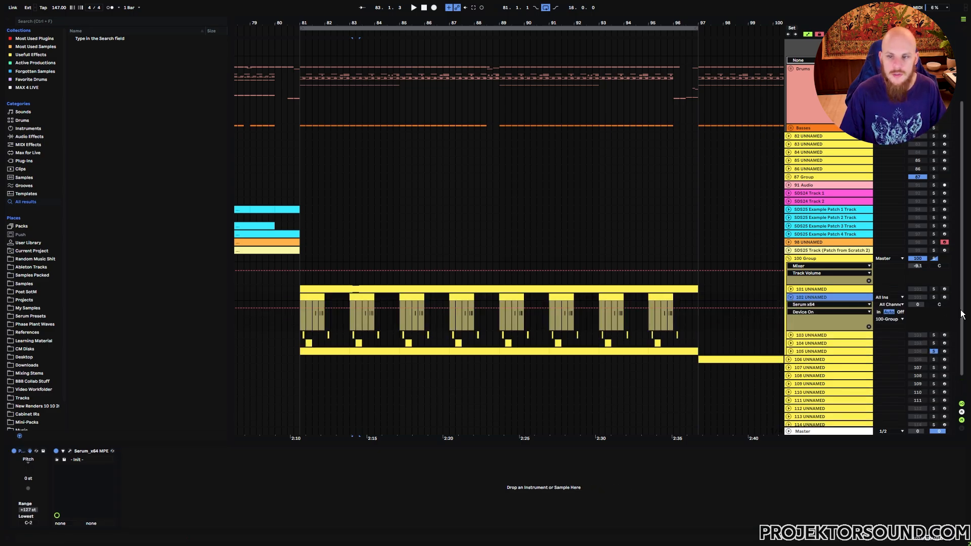
left_click(934, 298)
Select track 102 and bring up LFO 1 with its modulation targets in that track's Serum
left_click(821, 298)
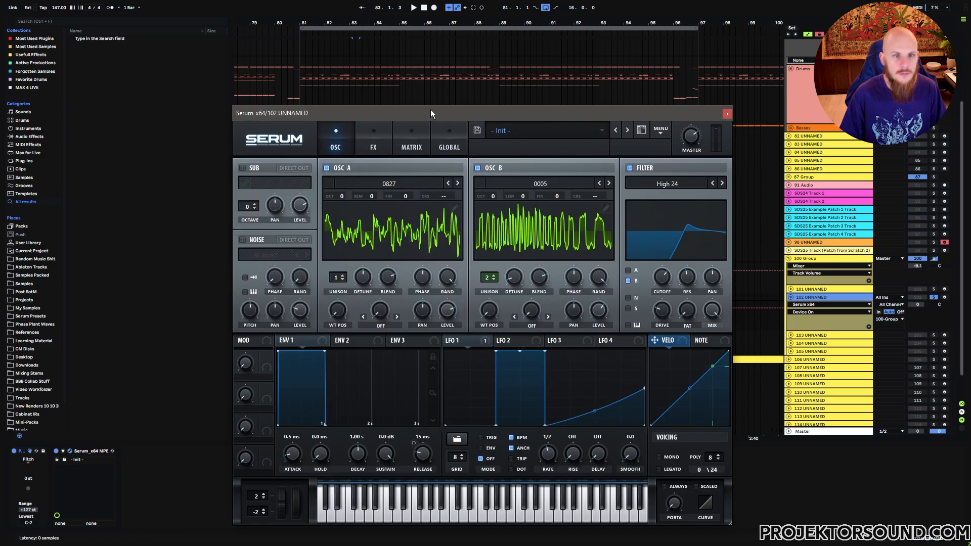
left_click_drag(429, 110, 466, 107)
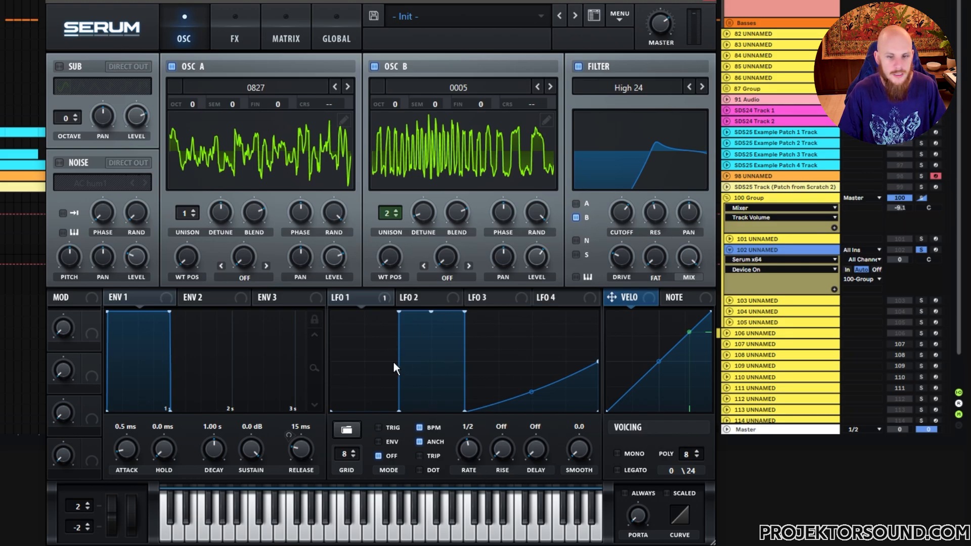
left_click(344, 383)
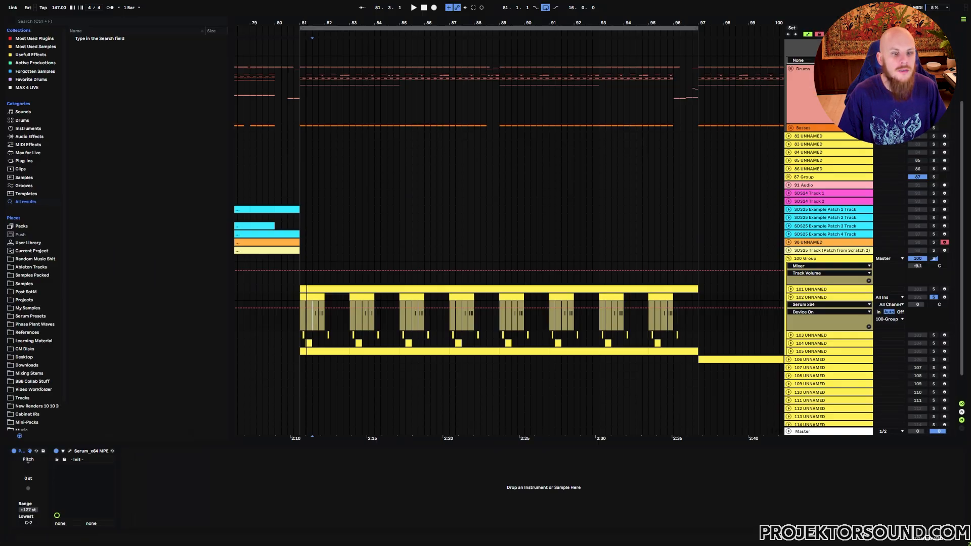
Highlight the note sections in the second half of track 102's clips, including 81.3.1 to 82.1.1 and 83.3.1 to 84.1.1
left_click_drag(305, 17, 306, 70)
left_click_drag(354, 322, 431, 323)
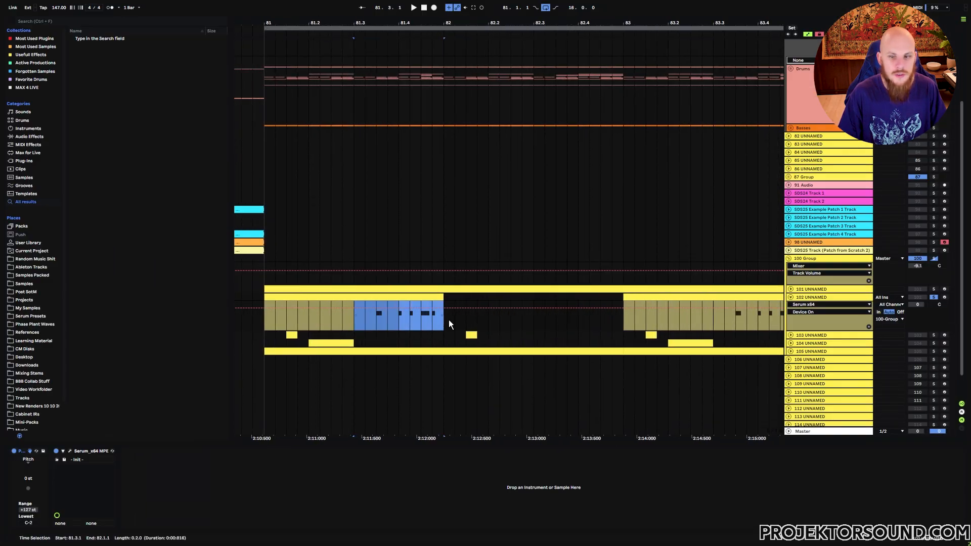
left_click_drag(718, 323, 759, 325)
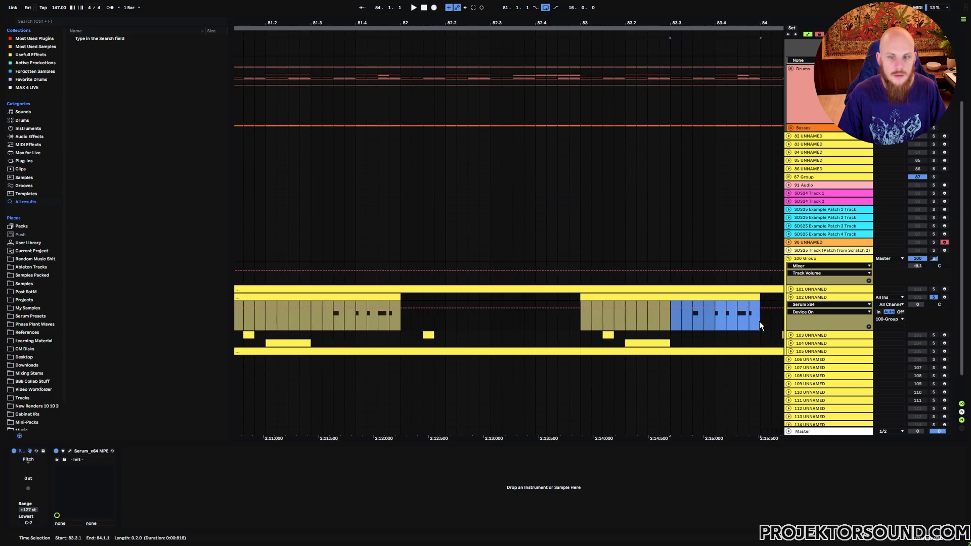
scroll(727, 320, "right", 7)
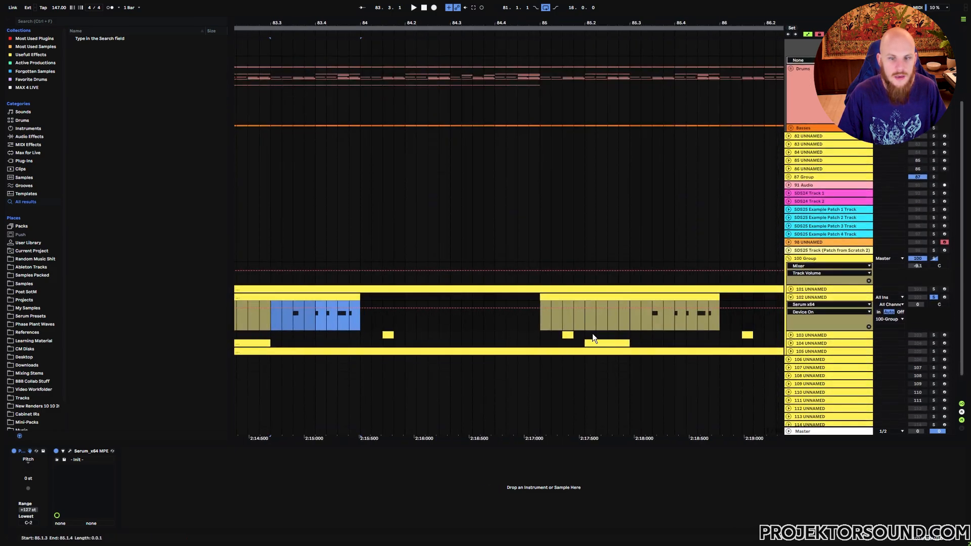
left_click_drag(627, 326, 326, 320)
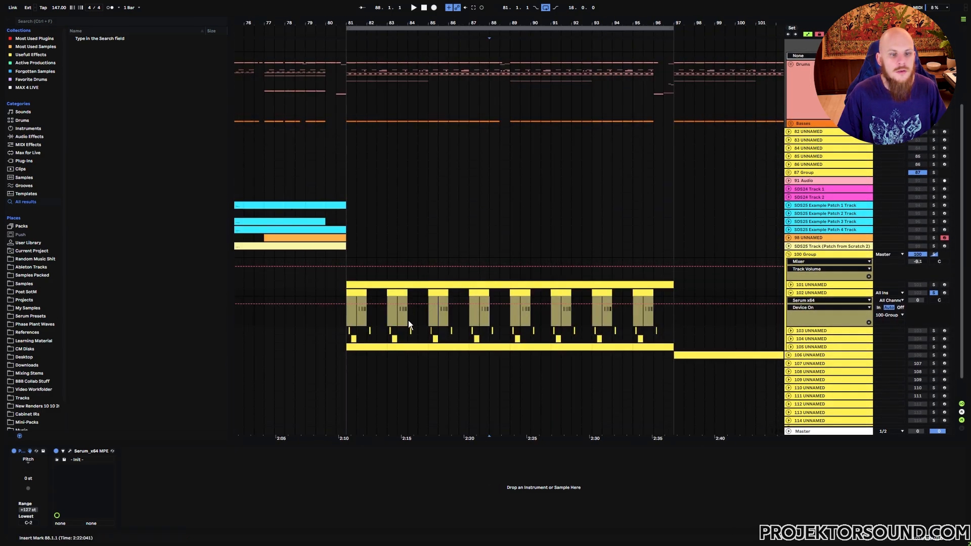
left_click_drag(355, 319, 438, 317)
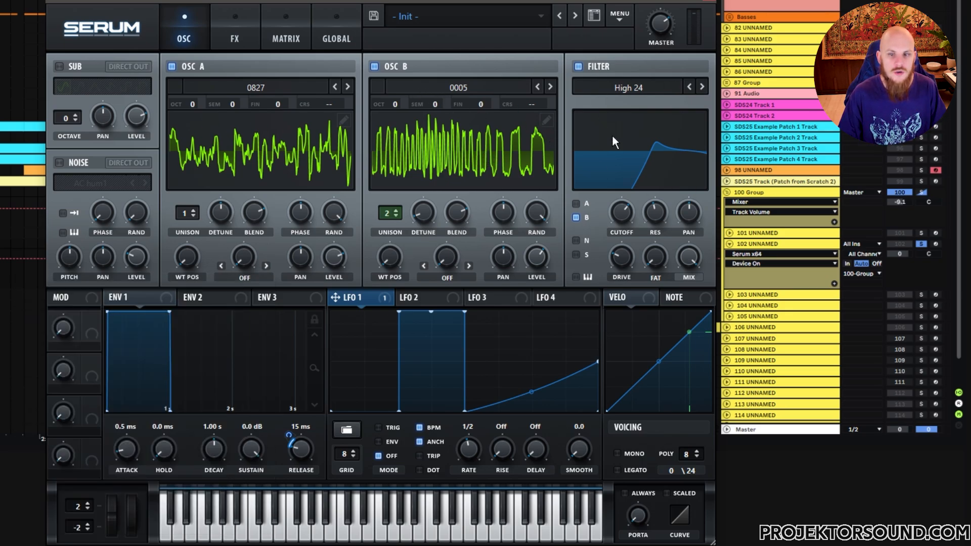
Bypass the High 24 filter in track 102's Serum to compare the sound, and switch it back on
left_click(578, 67)
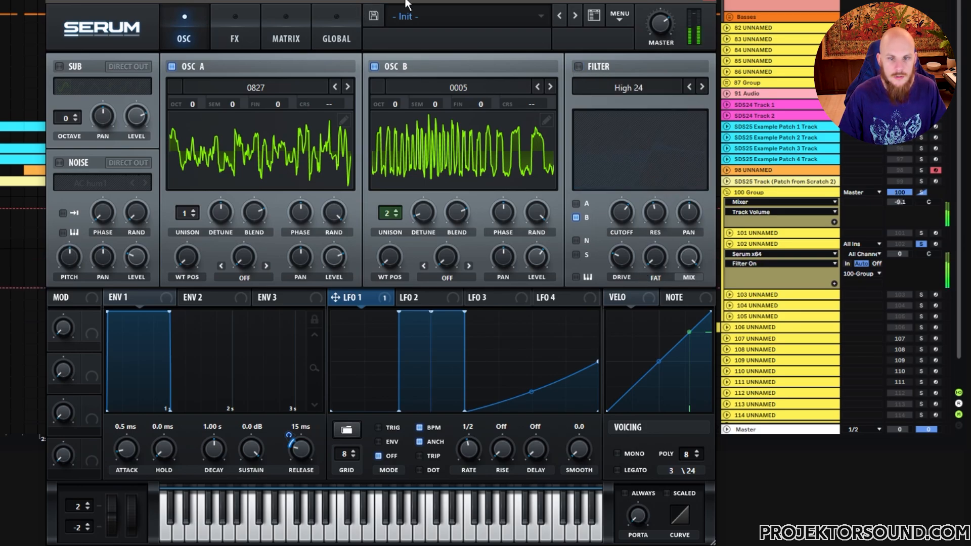
left_click(581, 65)
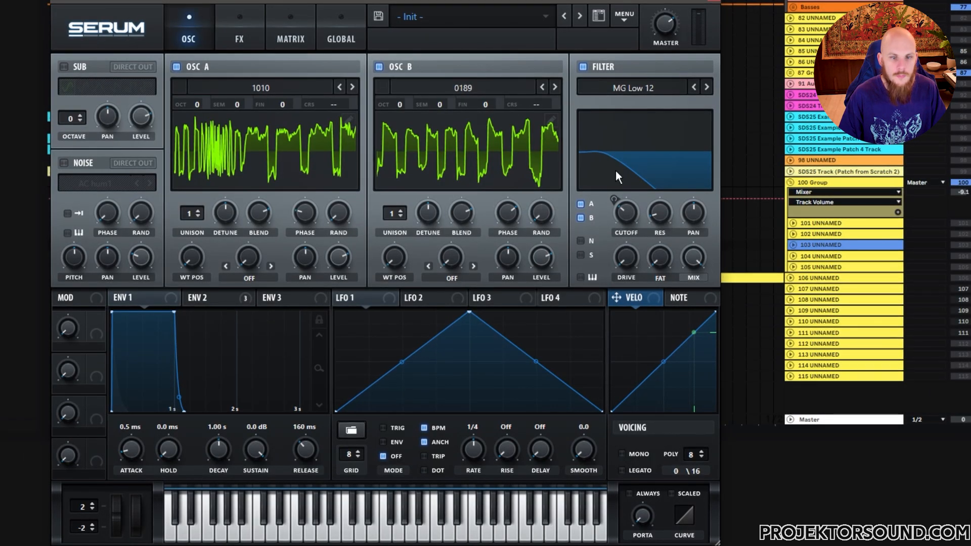
Show Env 2 in track 103's Serum and browse OSC A's neighbouring wavetables down to 1008, returning to 1010
left_click(217, 301)
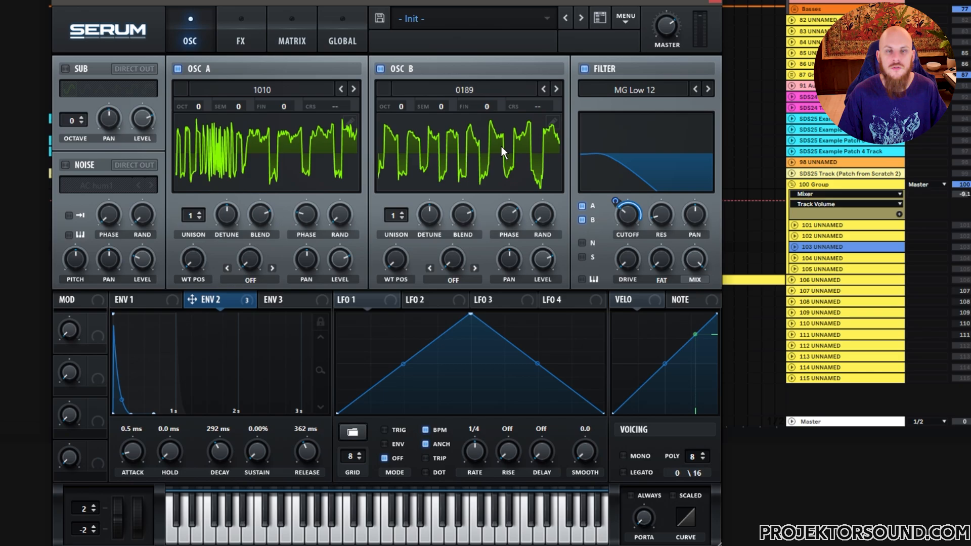
left_click(353, 89)
left_click(341, 90)
left_click(340, 90)
left_click(341, 90)
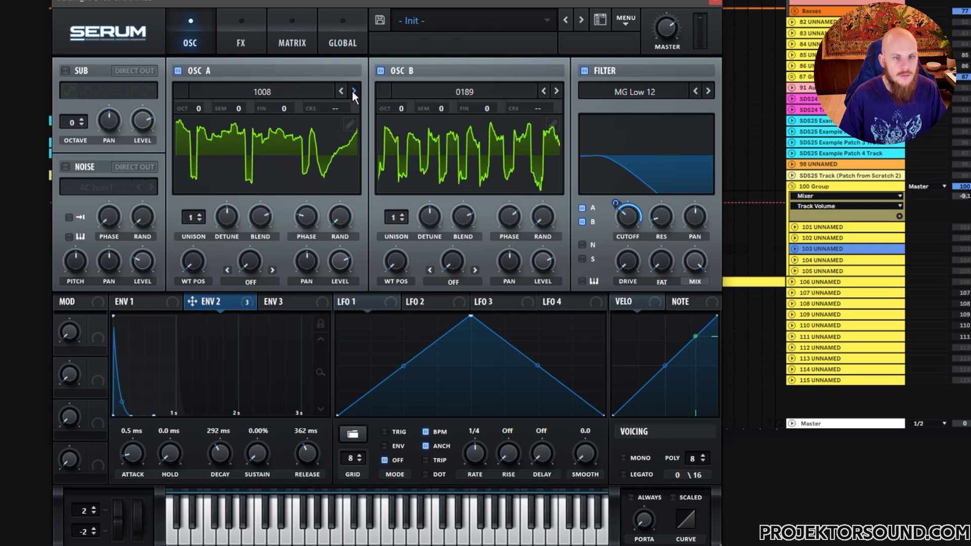
left_click(353, 90)
left_click(353, 91)
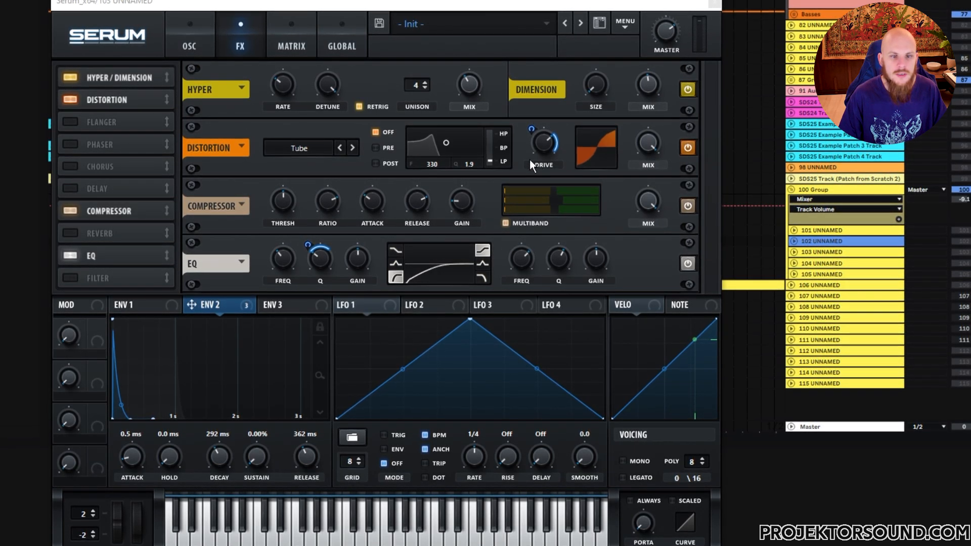
Inspect the distortion, compressor and EQ settings in track 103's Serum, and bypass and re-enable the EQ for comparison
mouse_move(549, 150)
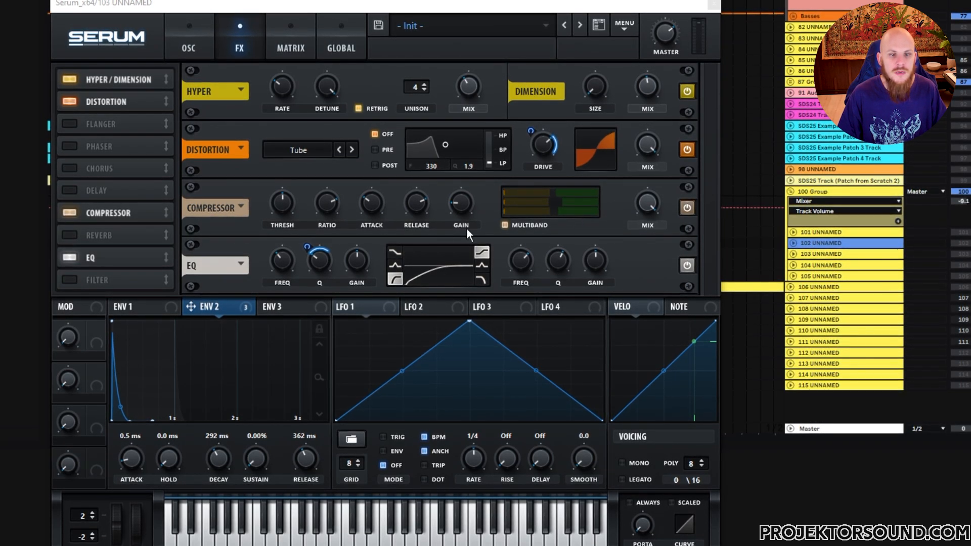
mouse_move(377, 202)
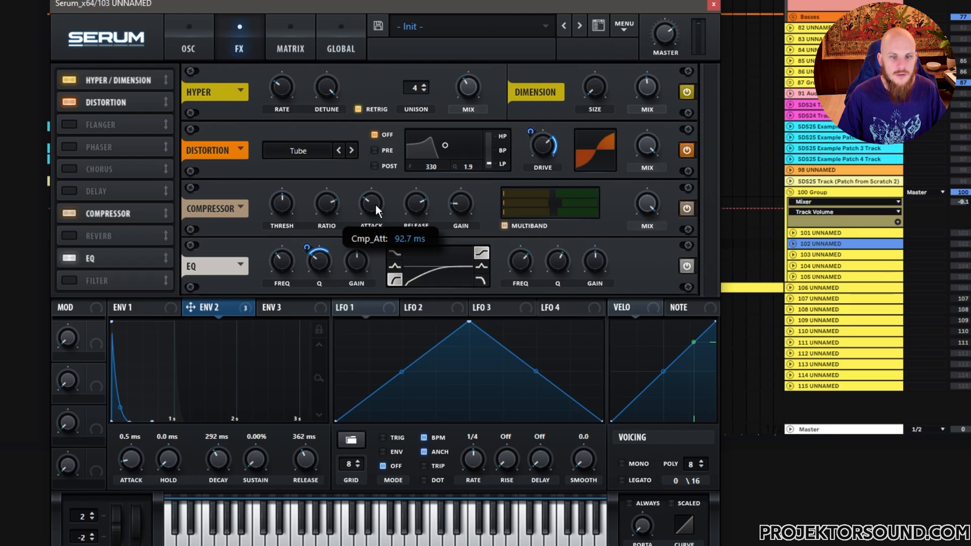
mouse_move(414, 204)
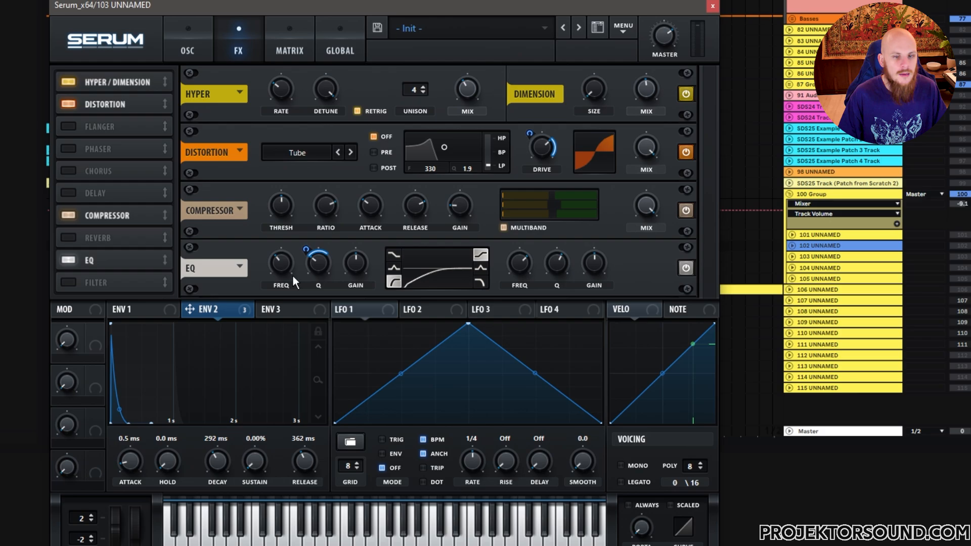
mouse_move(308, 263)
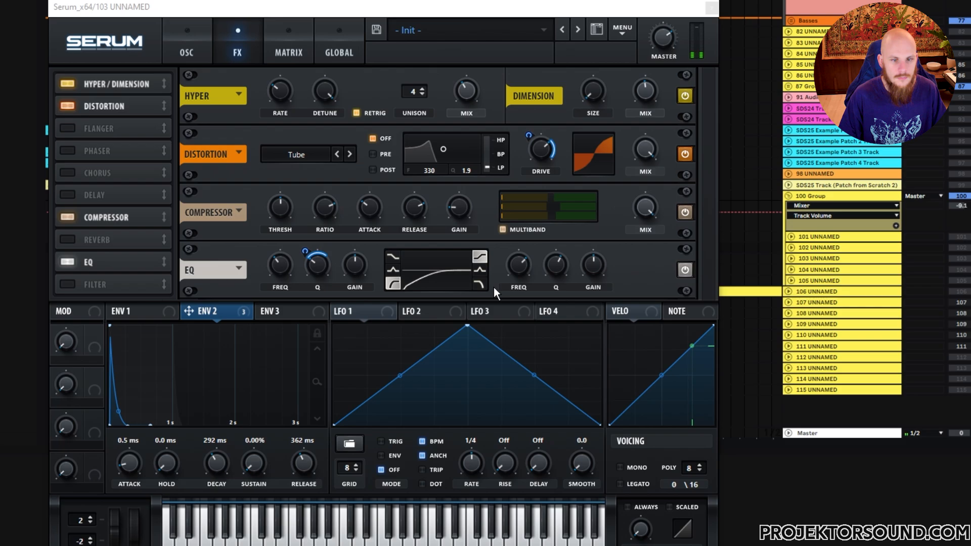
left_click(685, 270)
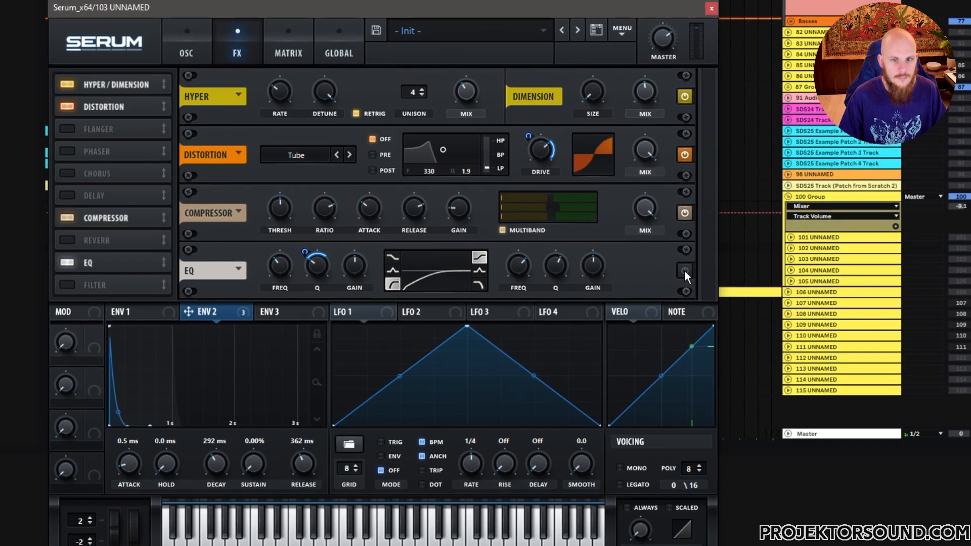
left_click(684, 271)
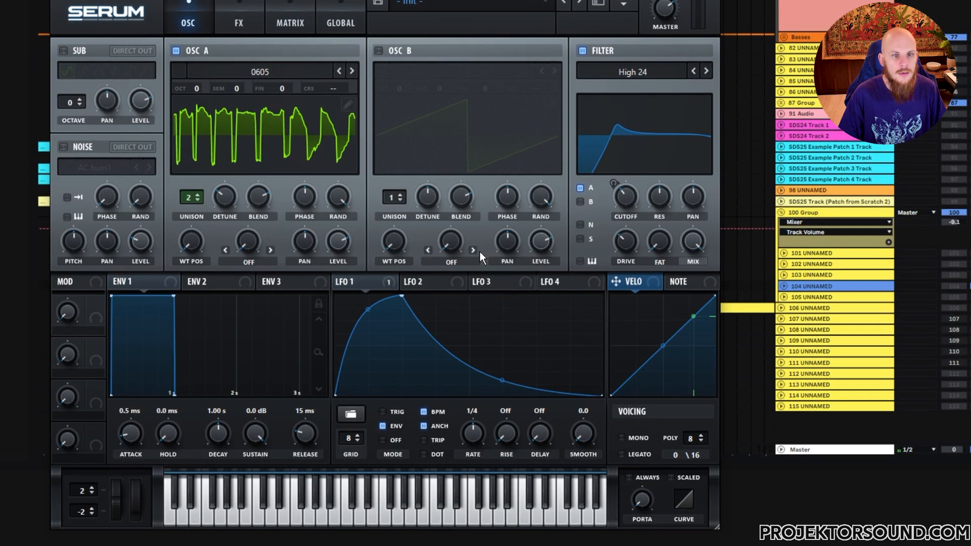
Enable OSC B in track 104's Serum and load the Analog_BD_Sin wavetable into it
mouse_move(321, 94)
mouse_move(449, 141)
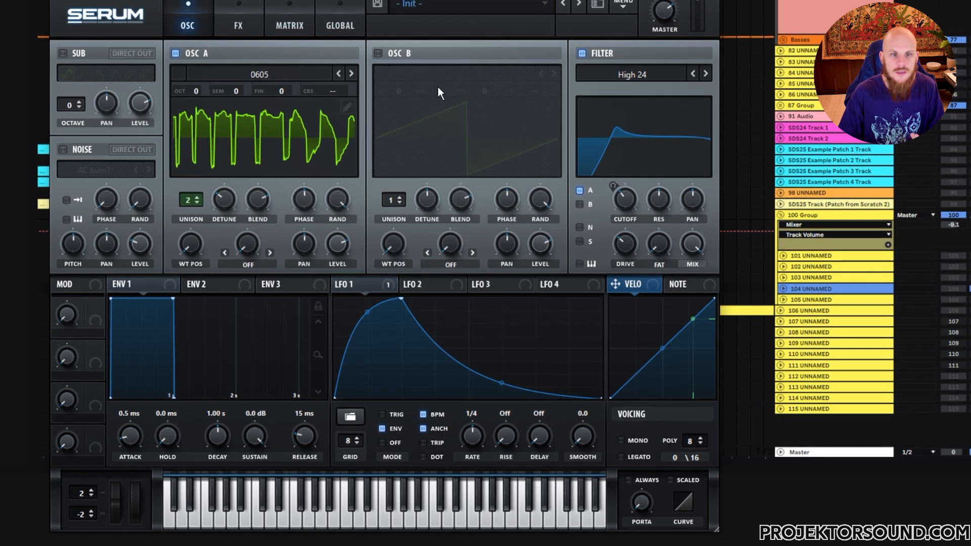
left_click(378, 54)
left_click(430, 70)
mouse_move(492, 107)
left_click(599, 130)
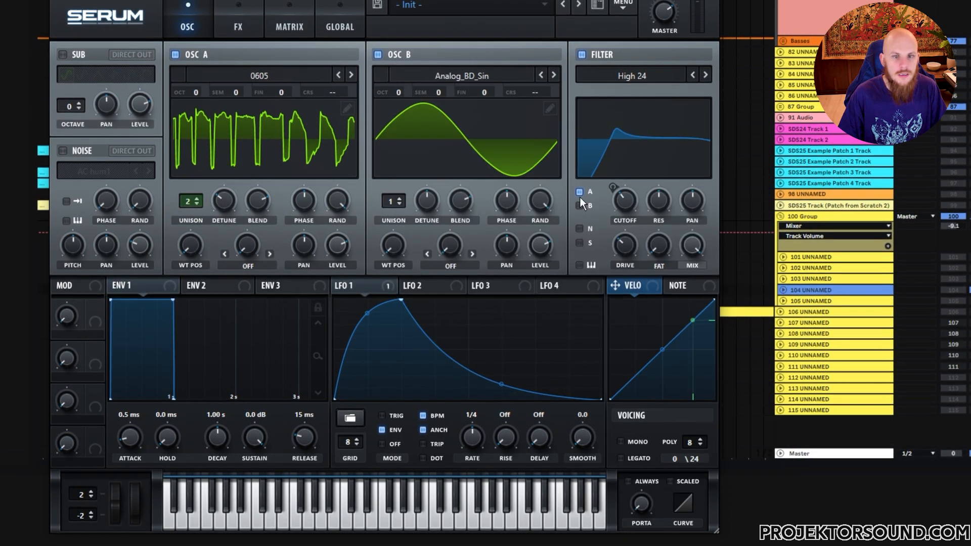
Try the Basic Shapes wavetable in OSC B of track 104's Serum, and turn OSC B off again
left_click(554, 73)
left_click(554, 74)
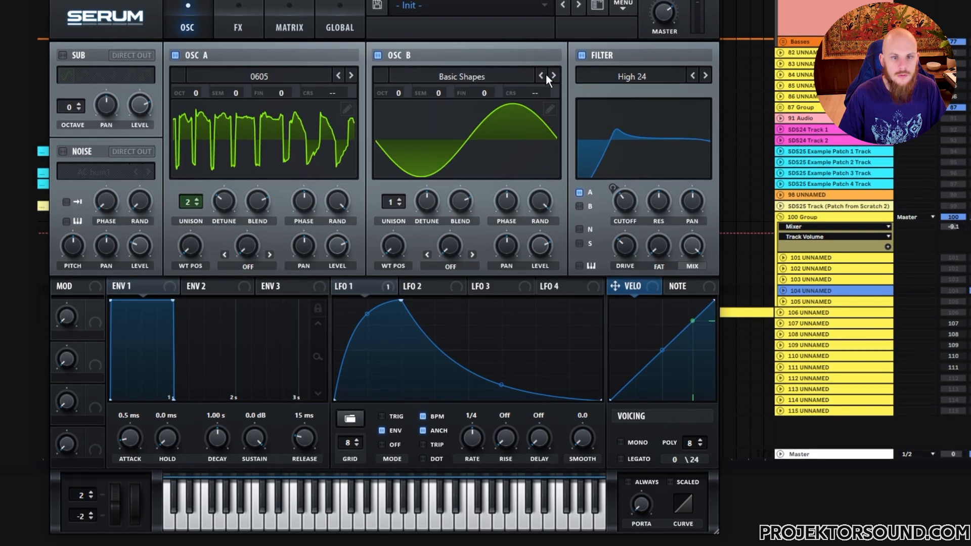
left_click_drag(397, 235, 413, 256)
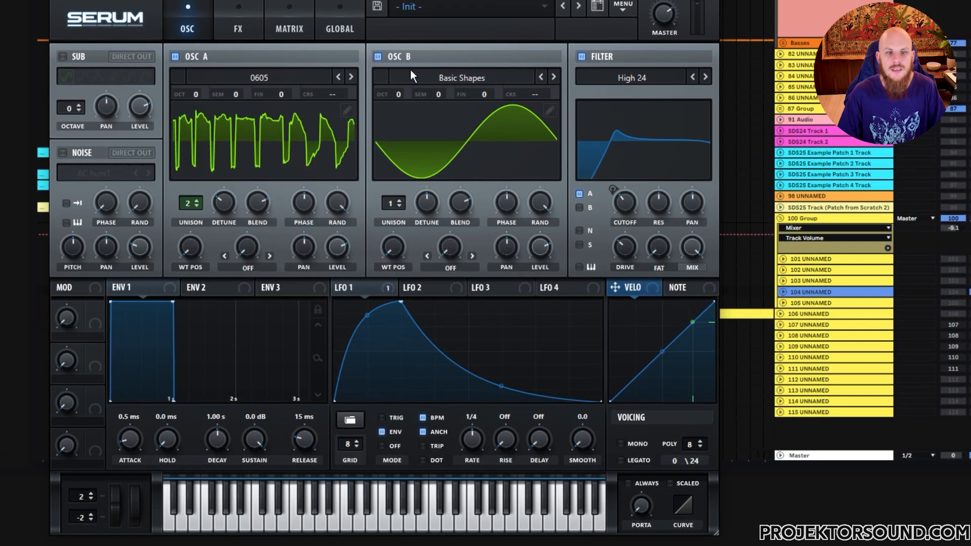
left_click(378, 56)
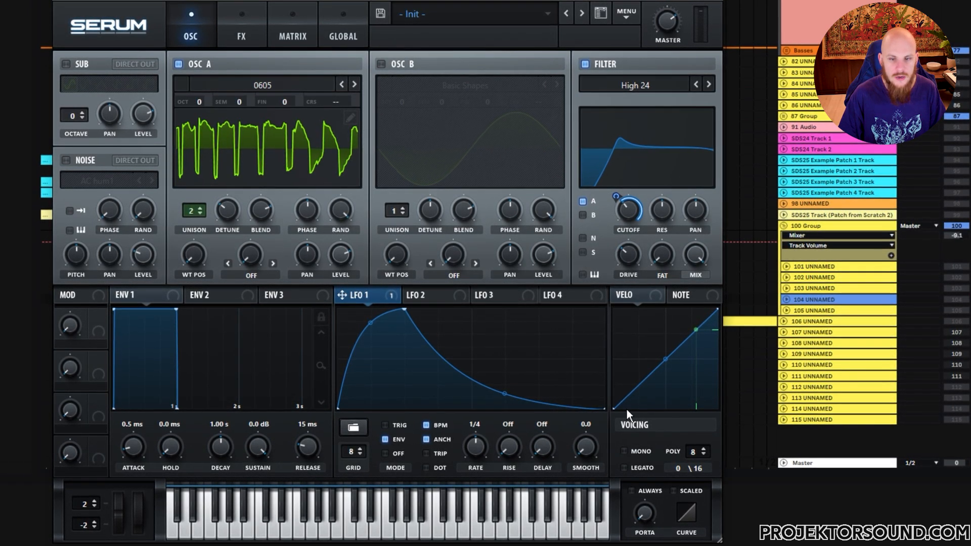
Review the effects rack and modulation matrix of track 104's Serum, and select track 105
left_click(241, 36)
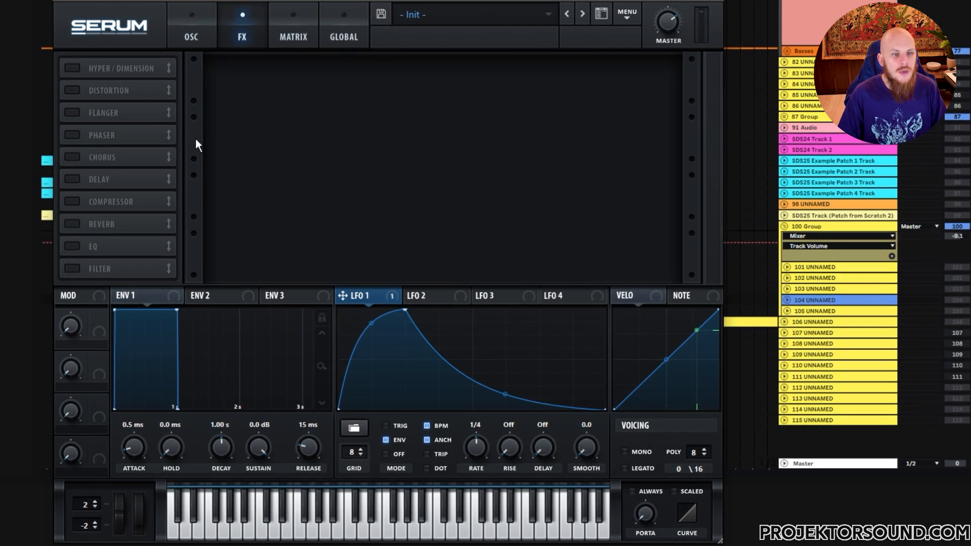
left_click(292, 40)
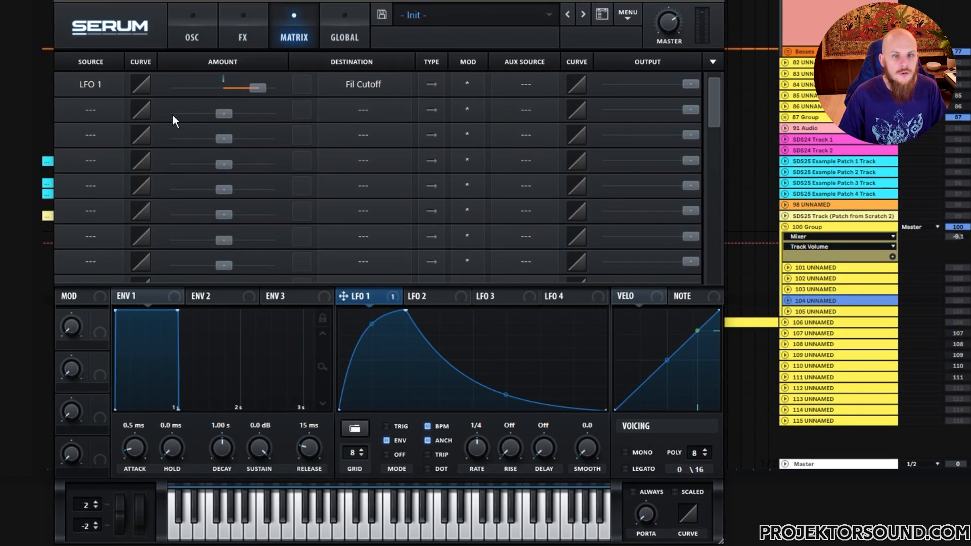
left_click(719, 1)
left_click(814, 317)
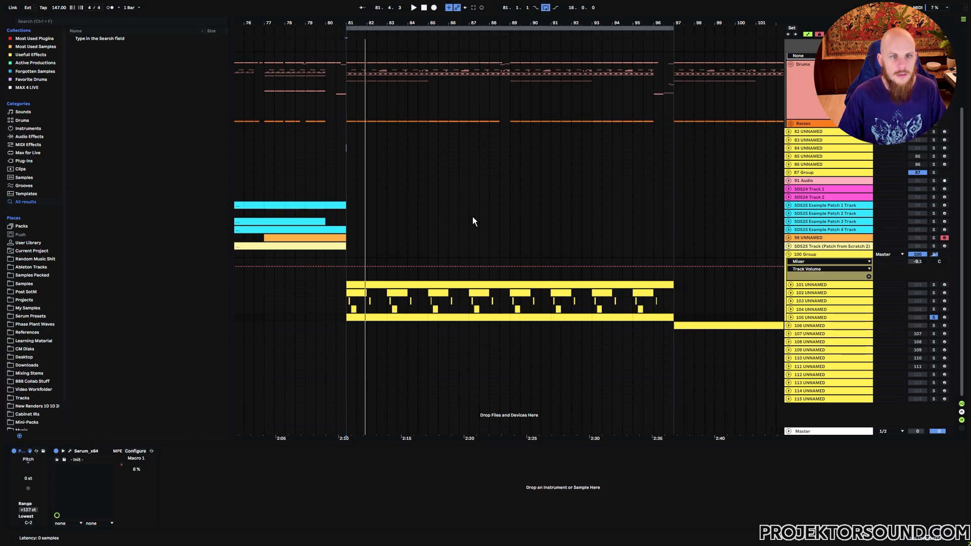
Open the Serum on track 105 and inspect its sub, bipole_harmonic oscillator and filter settings
key("ctrl+alt+p")
left_click_drag(434, 117, 537, 106)
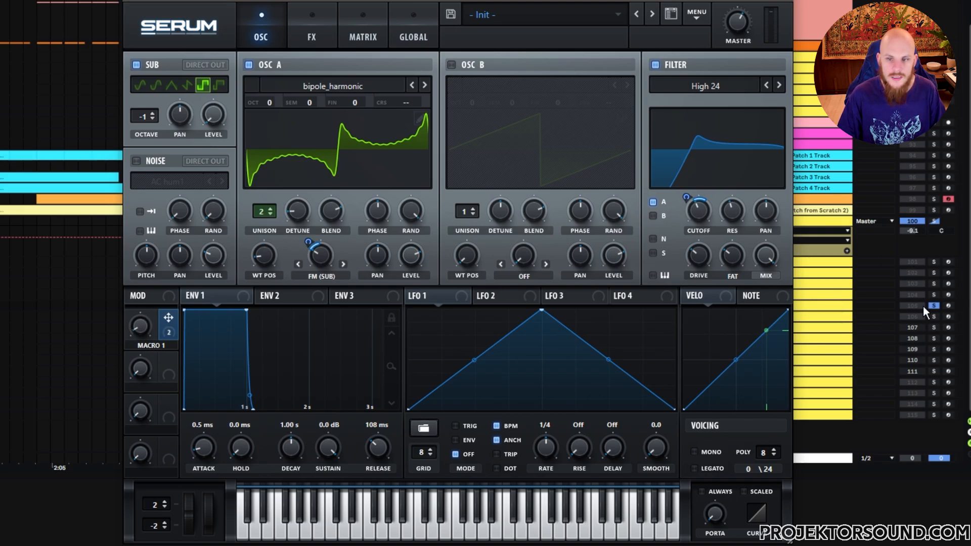
left_click(835, 307)
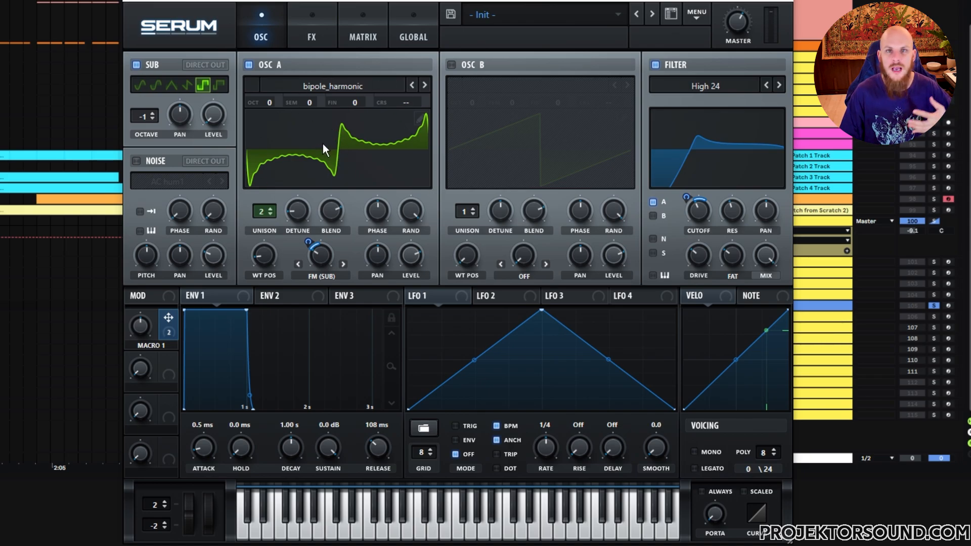
Try the triangle, sine, saw and pulse waveforms in the sub oscillator of track 105's Serum, and return to the square
left_click(173, 84)
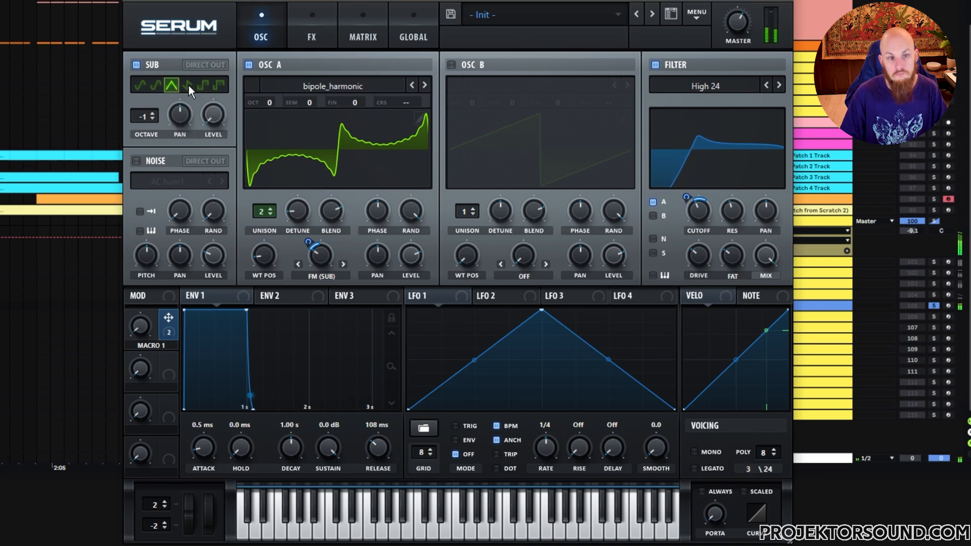
left_click(140, 83)
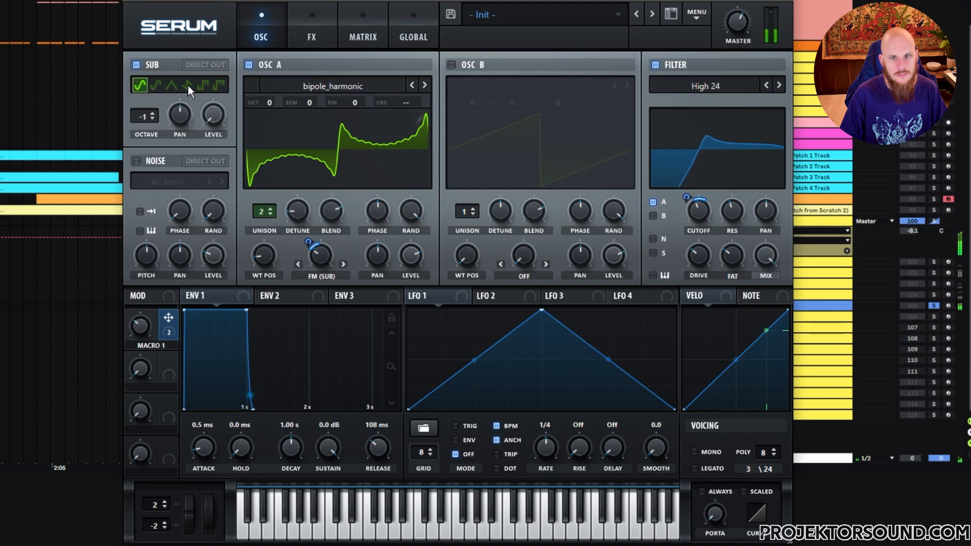
left_click(188, 85)
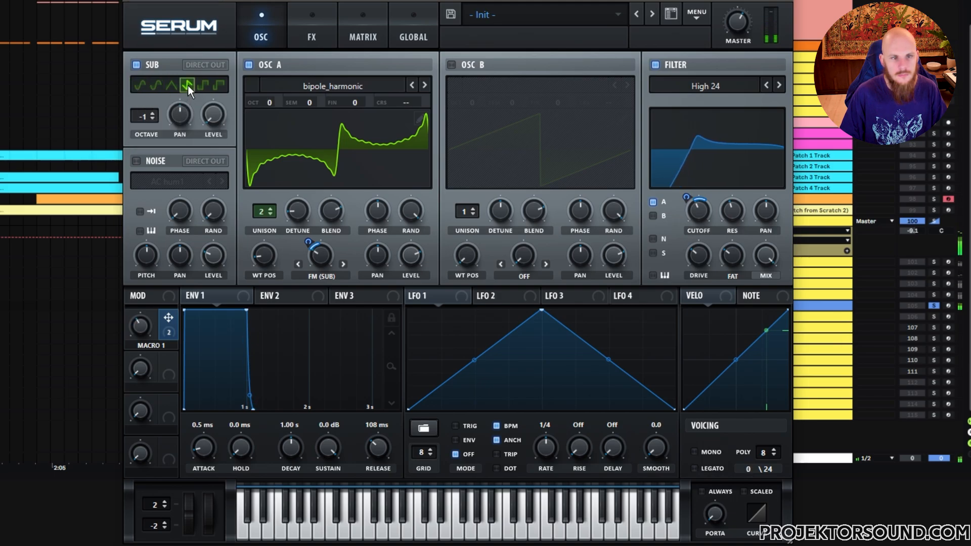
left_click(221, 86)
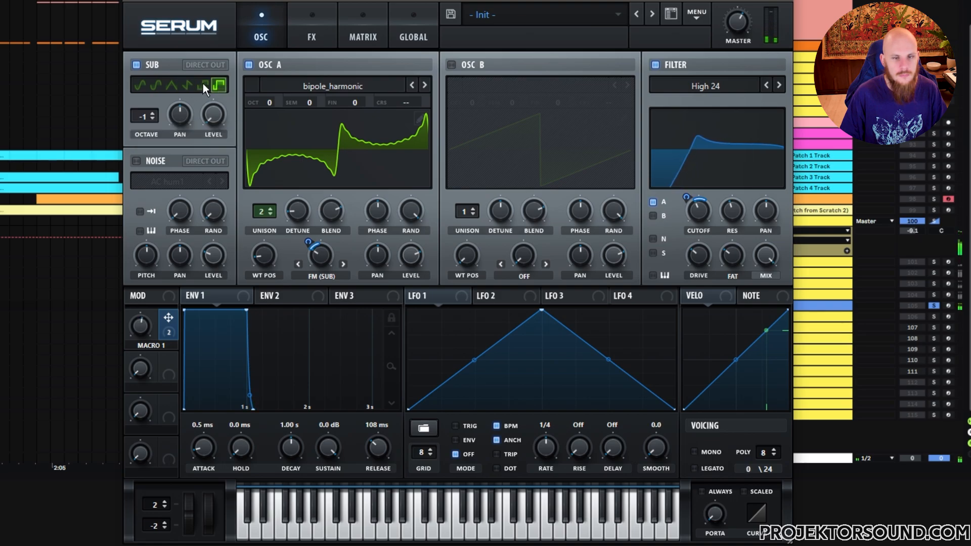
left_click(205, 86)
left_click(220, 87)
left_click(204, 86)
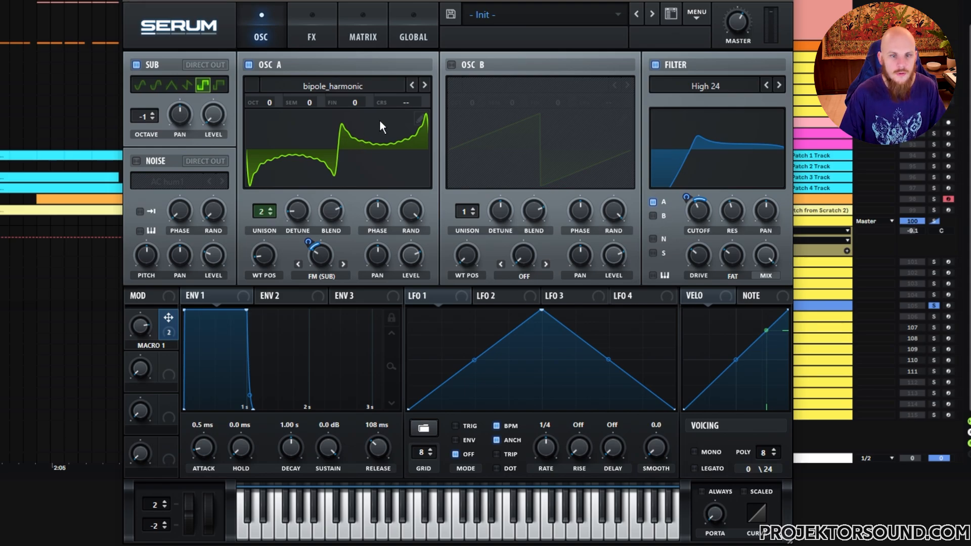
Audition alternative OSC A wavetables in track 105's Serum, including BottleBlow, CrushWub, Debussy, DirtySaw, Dist 8bit Fwap and Dist Bass Dropper
left_click(424, 84)
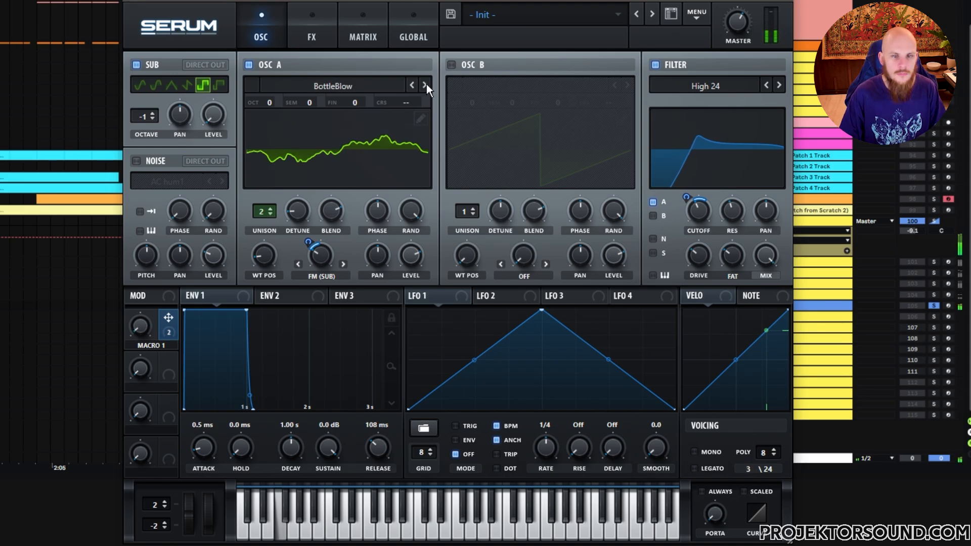
left_click(424, 85)
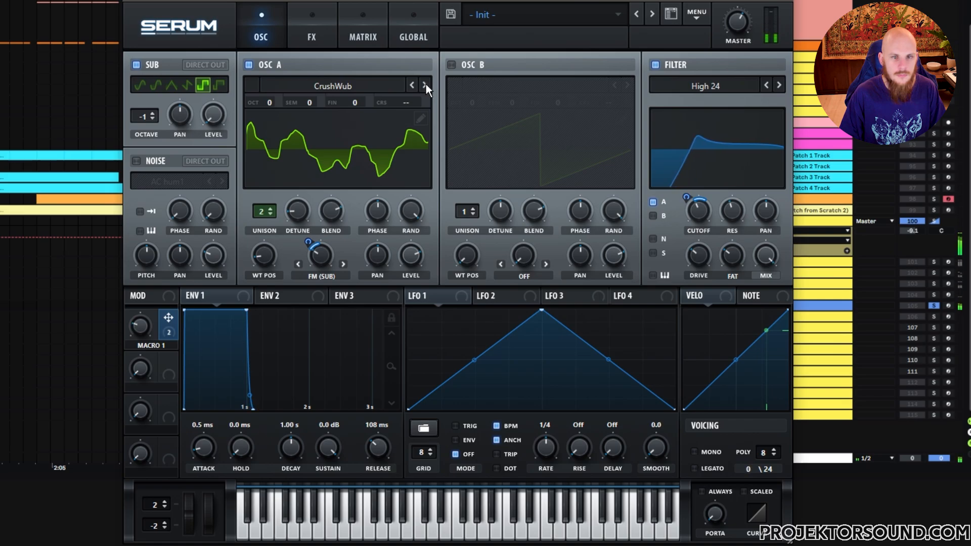
left_click(425, 85)
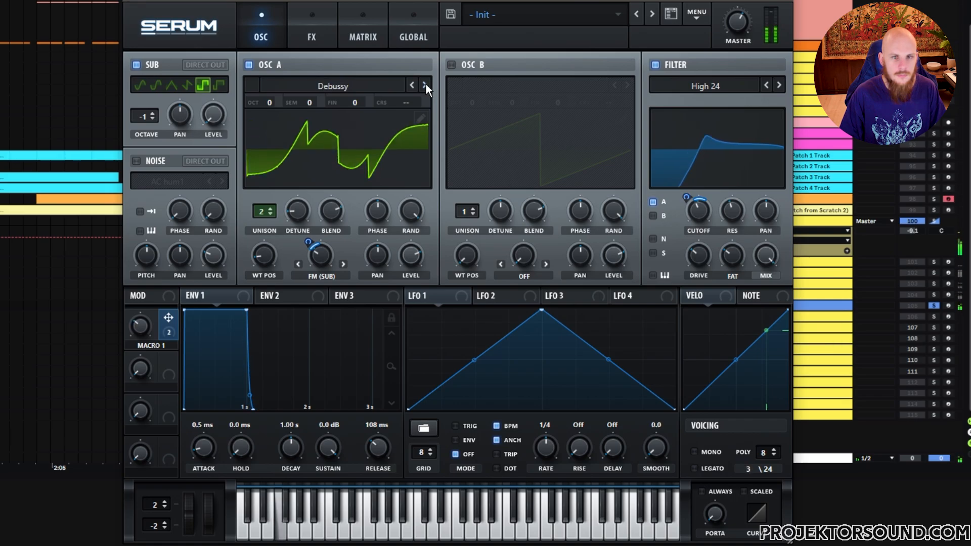
left_click(426, 85)
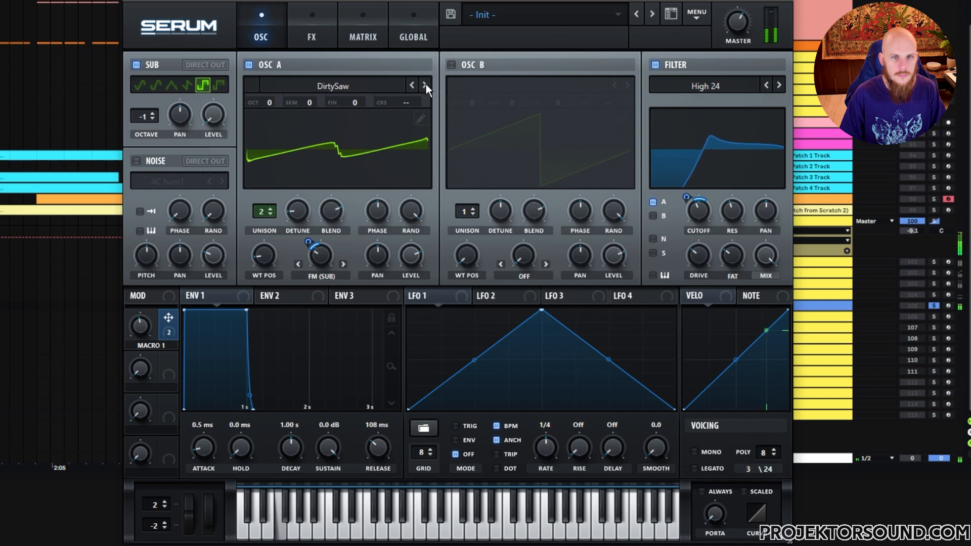
left_click(426, 85)
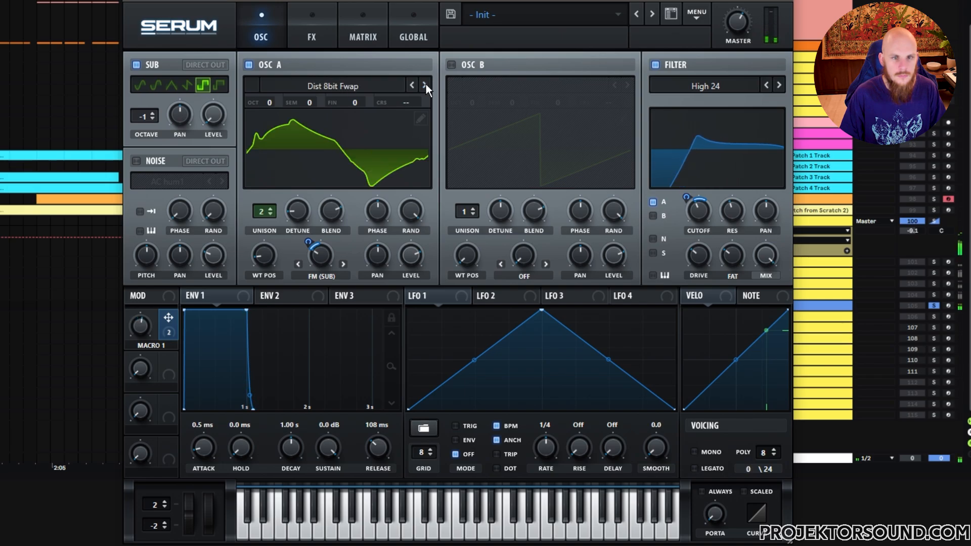
left_click(425, 84)
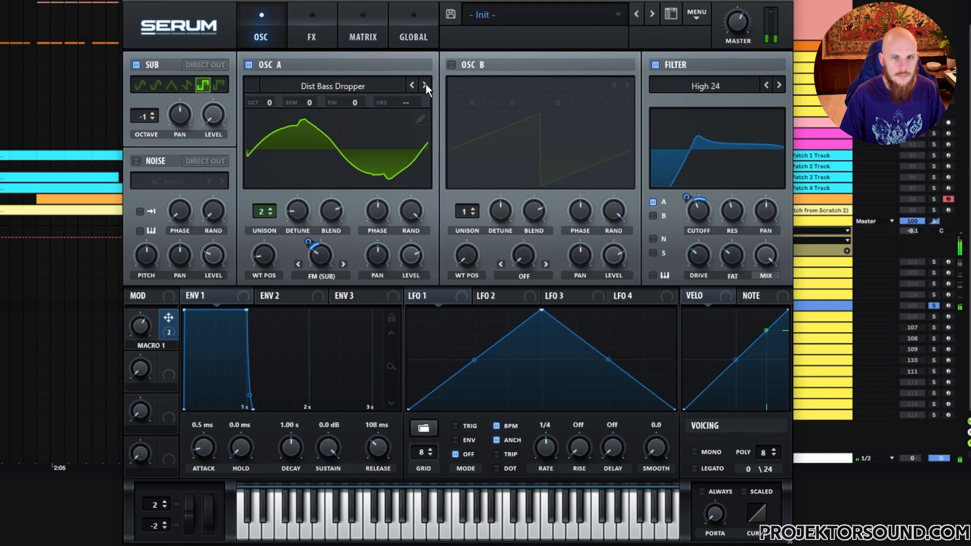
left_click(425, 85)
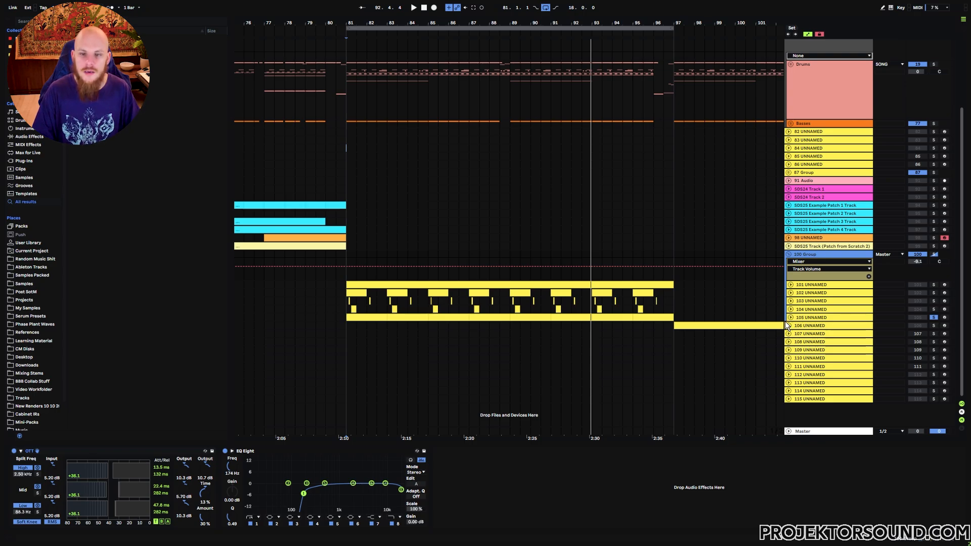
Insert a new teal MIDI track below track 105 and put it in its own group
key("ctrl+shift+t")
key("ctrl+r")
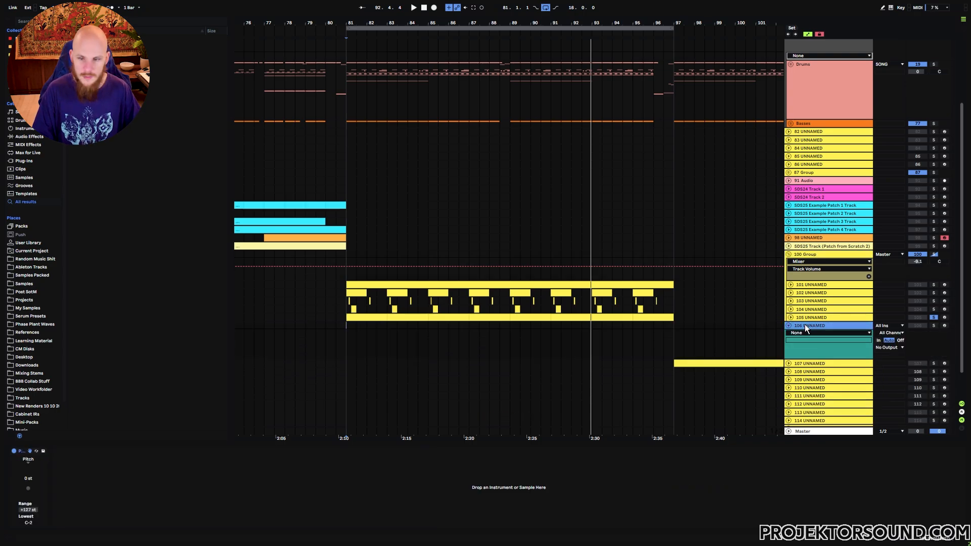
key("ctrl+g")
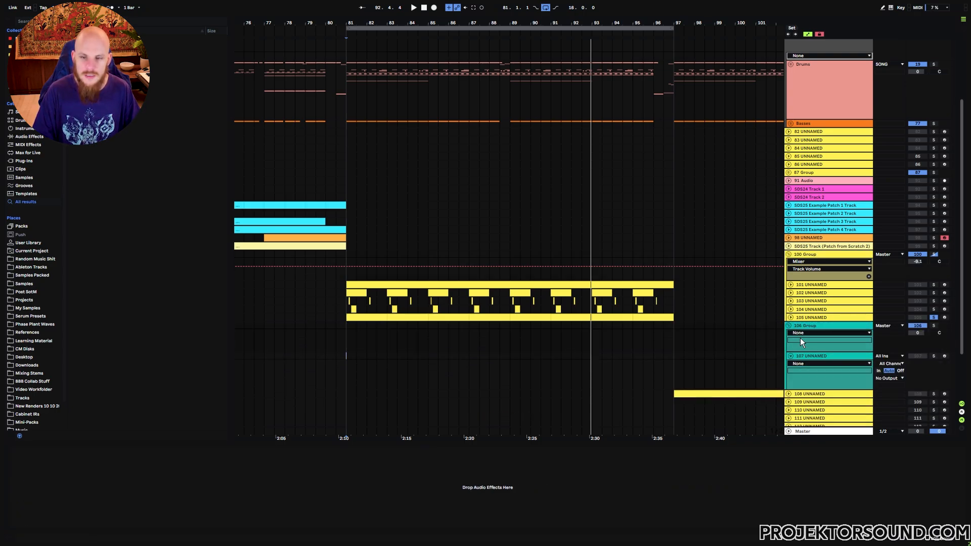
Deactivate 100 Group, clear the solo on track 105, and play the arrangement briefly from bar 81
scroll(688, 341, "down", 2)
scroll(668, 315, "down", 1)
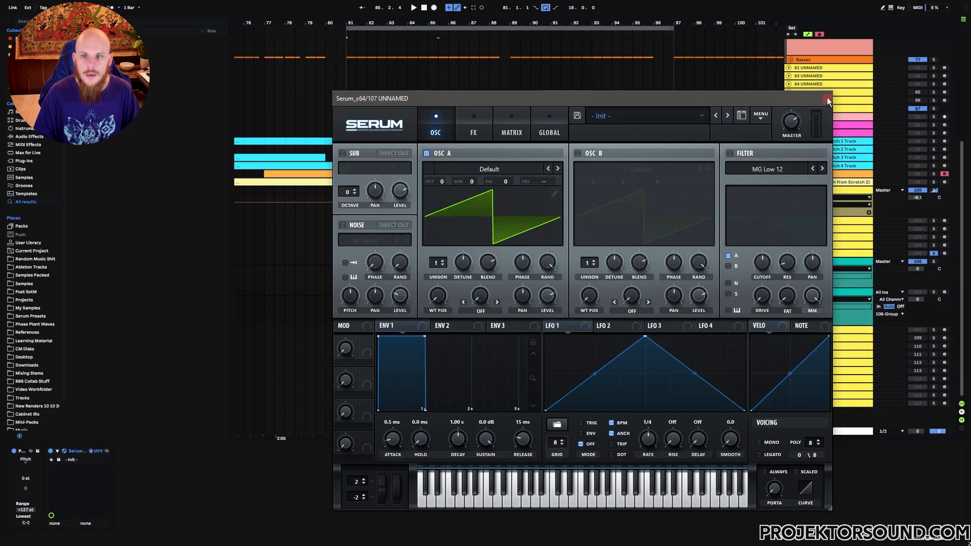
left_click(829, 94)
left_click(918, 190)
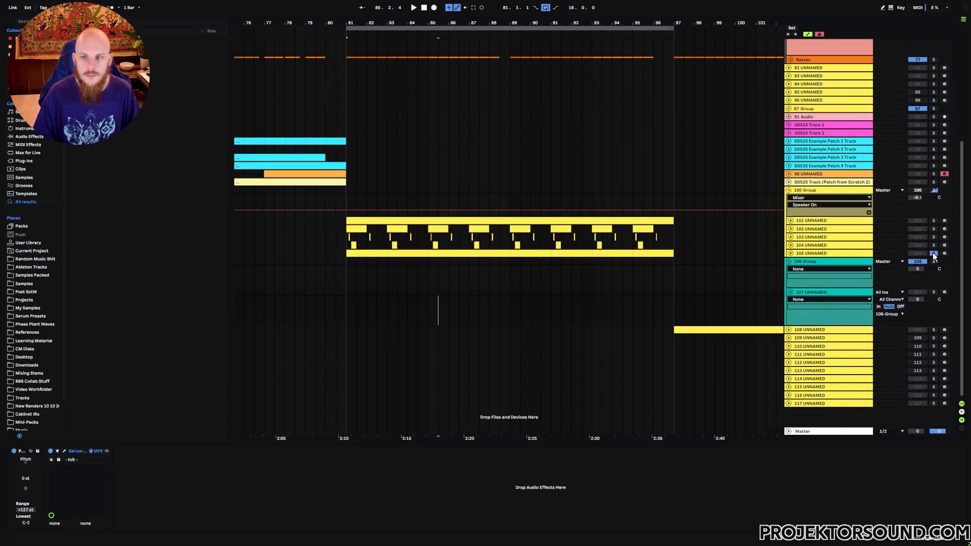
left_click(345, 295)
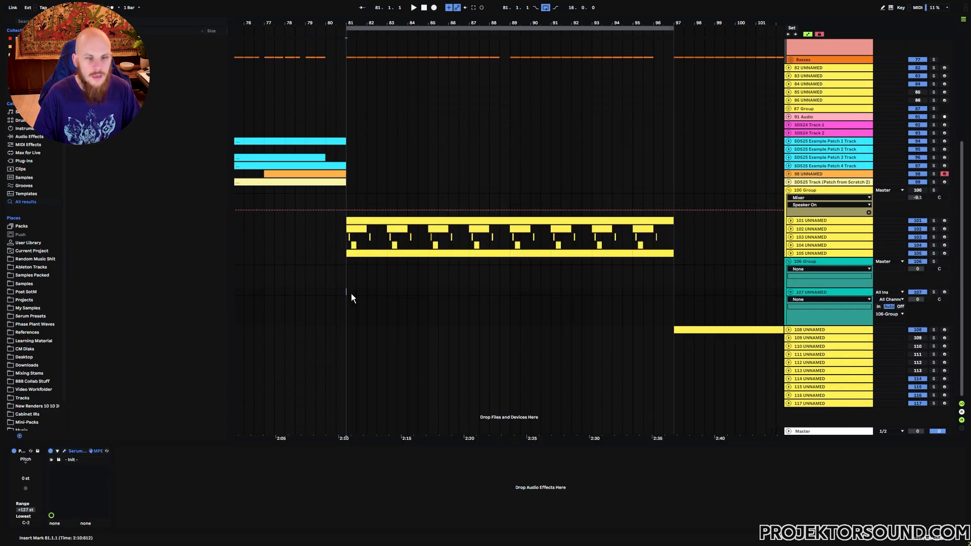
key("space")
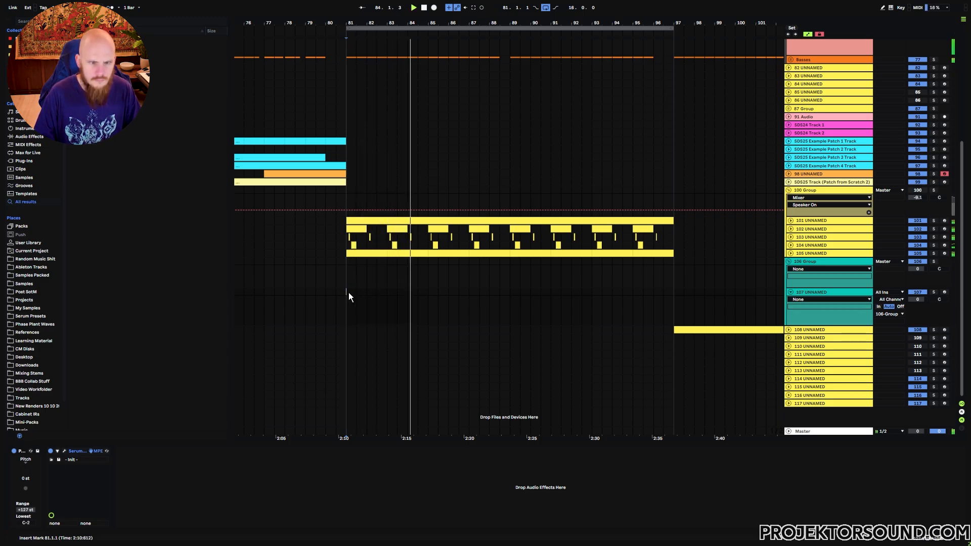
key("space")
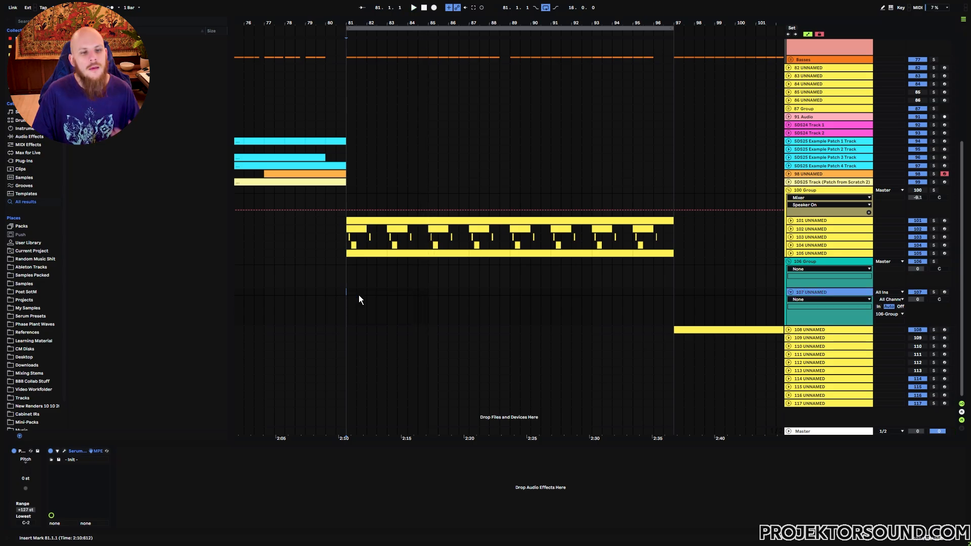
Open the Serum on track 107 and load wavetable 1017 into OSC A
left_click(65, 452)
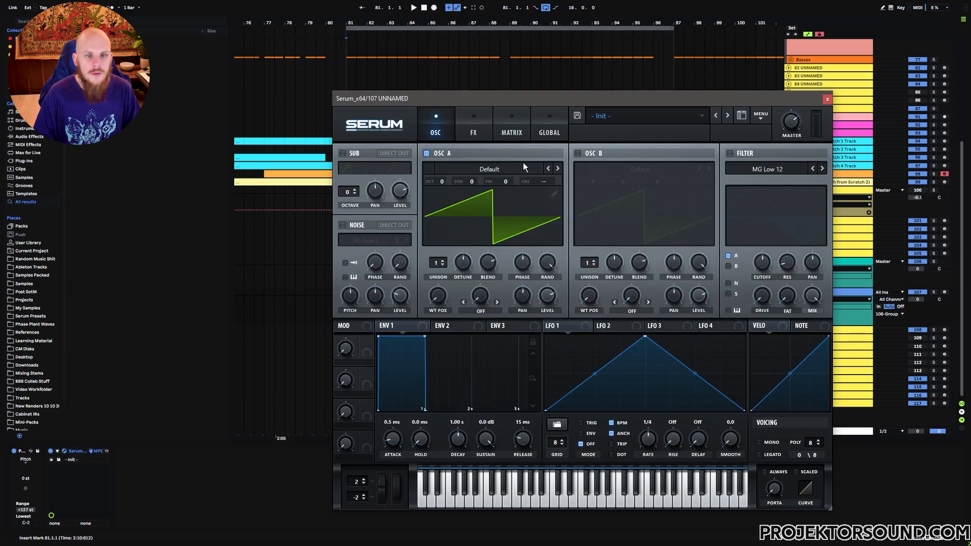
left_click(489, 162)
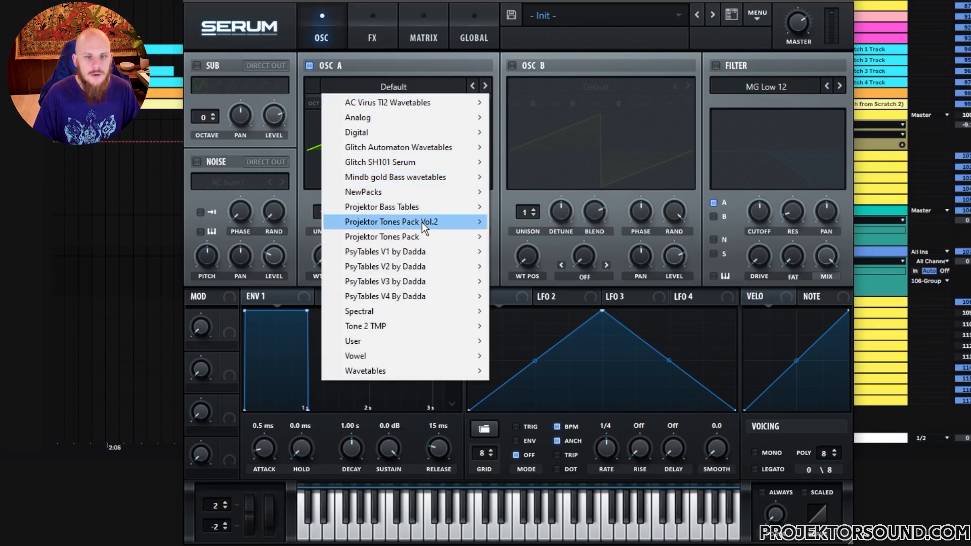
mouse_move(421, 222)
mouse_move(538, 346)
left_click(743, 212)
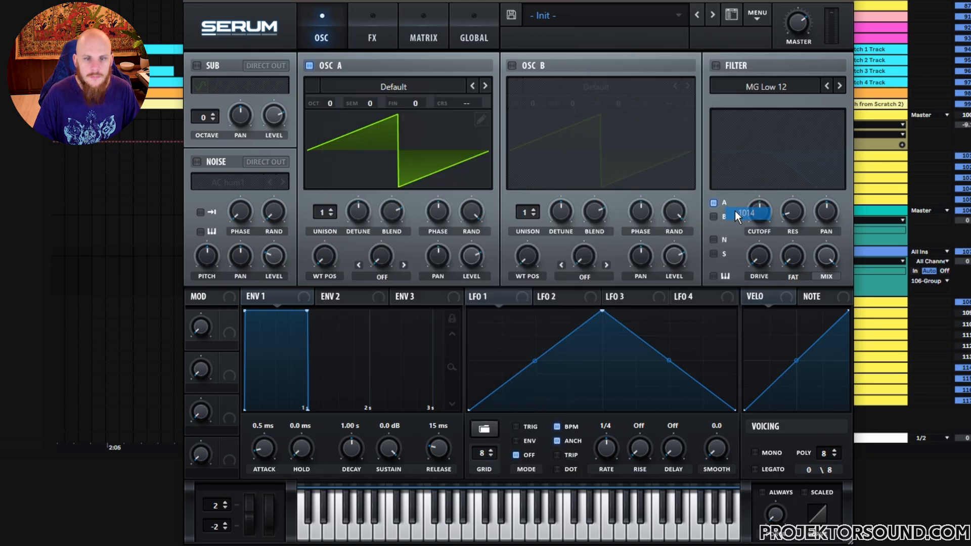
left_click(483, 86)
left_click(484, 86)
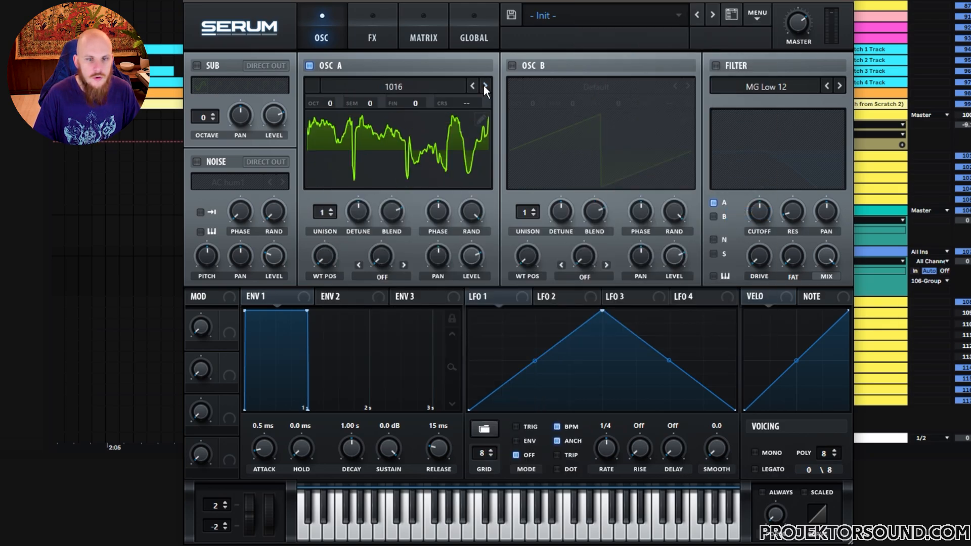
left_click(484, 86)
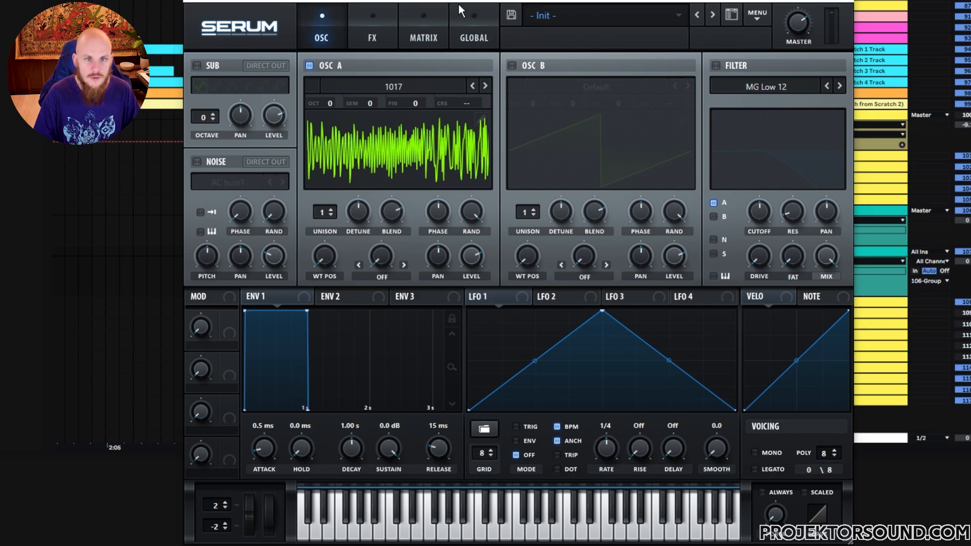
Play test notes to audition the OSC A wavetable, and close the Serum window
key("d")
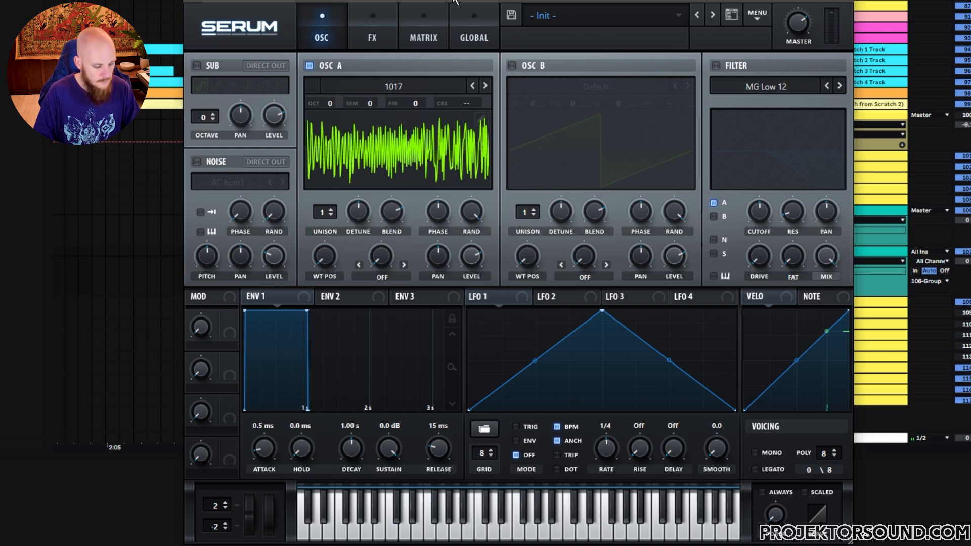
key("d")
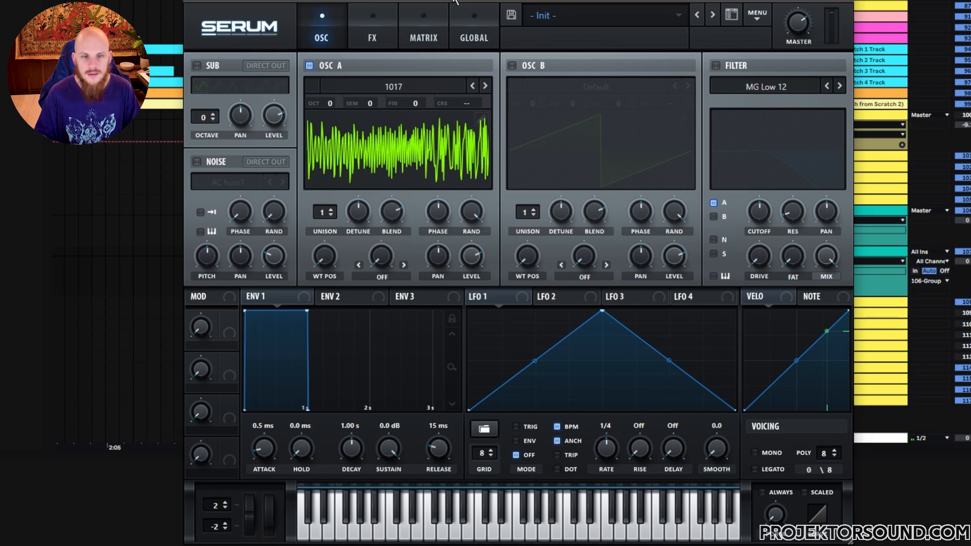
left_click(844, 1)
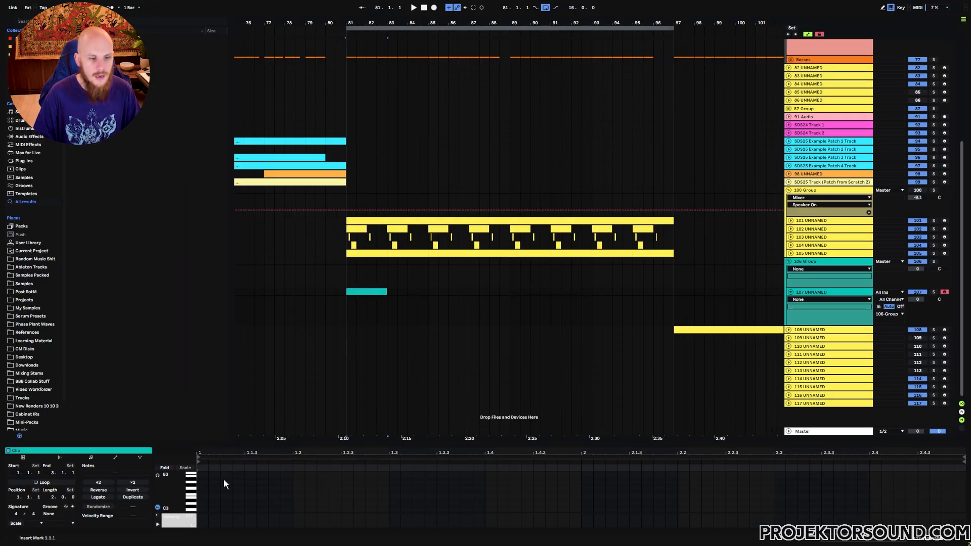
Create a two-bar MIDI clip at bar 81 on track 107 and place a sixteenth-long F3 note at 1.2.3
double_click(199, 493)
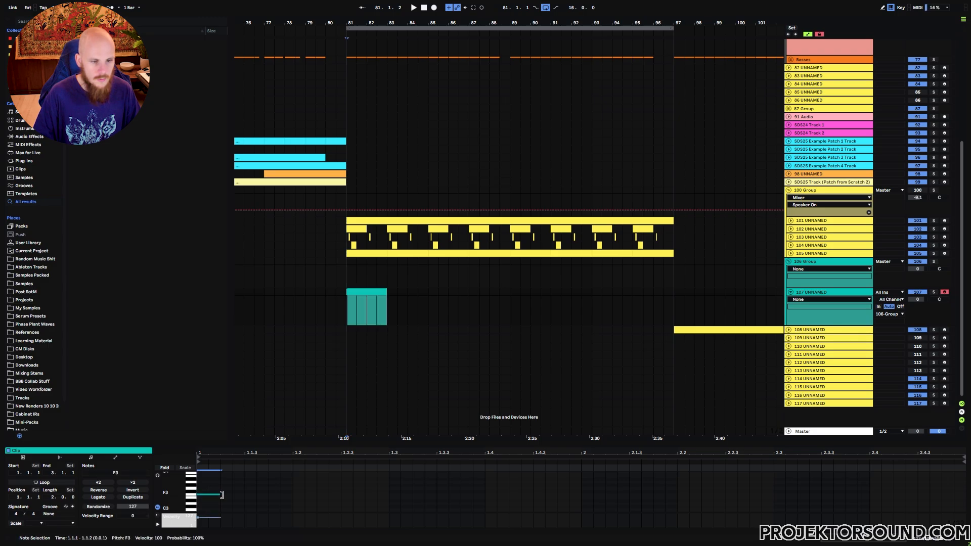
key("Right")
key("Right")
key("Right")
key("Right")
key("Right")
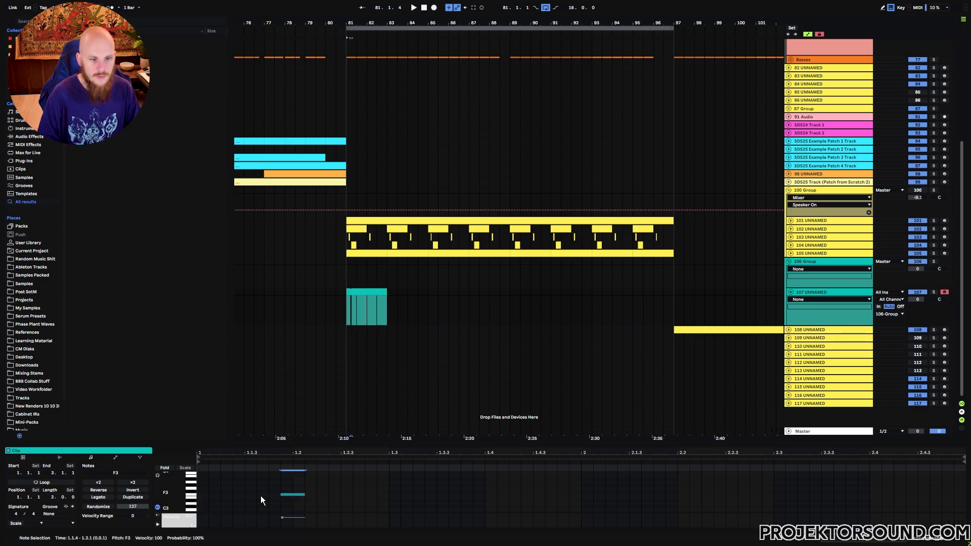
key("Right")
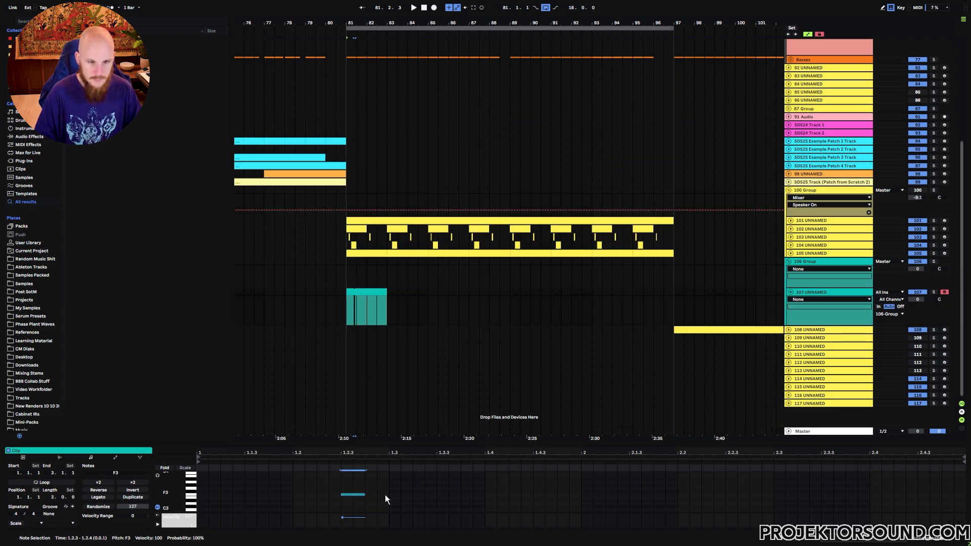
Add copies of the F3 note at 1.3.1, 1.3.3 and 1.3.4, shortening the one at 1.3.3
key("ctrl+d")
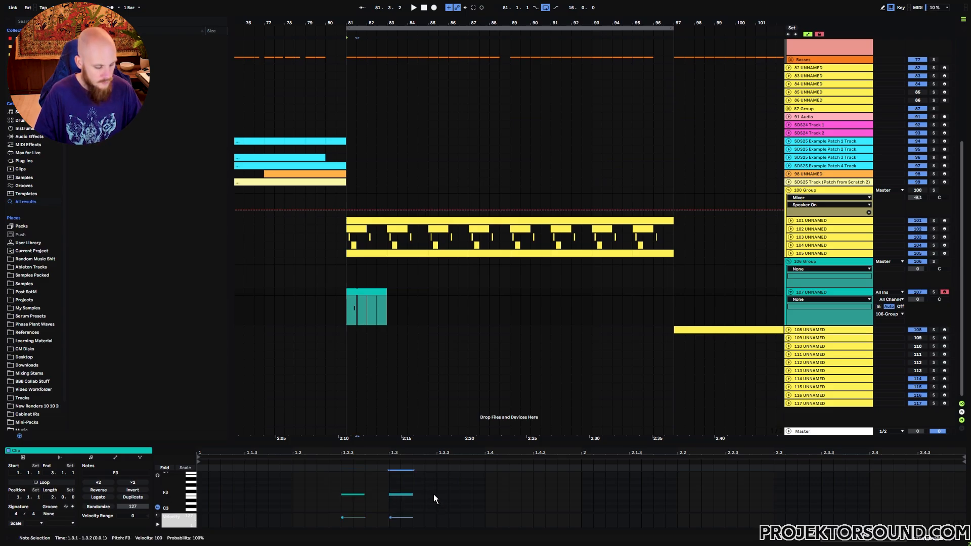
left_click(435, 495)
key("ctrl+v")
left_click_drag(460, 495, 441, 495)
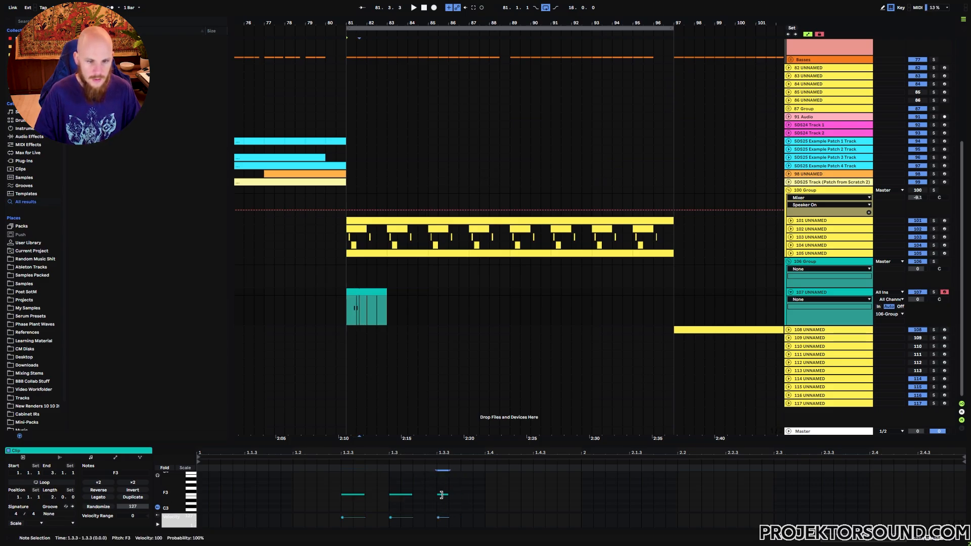
key("ctrl+d")
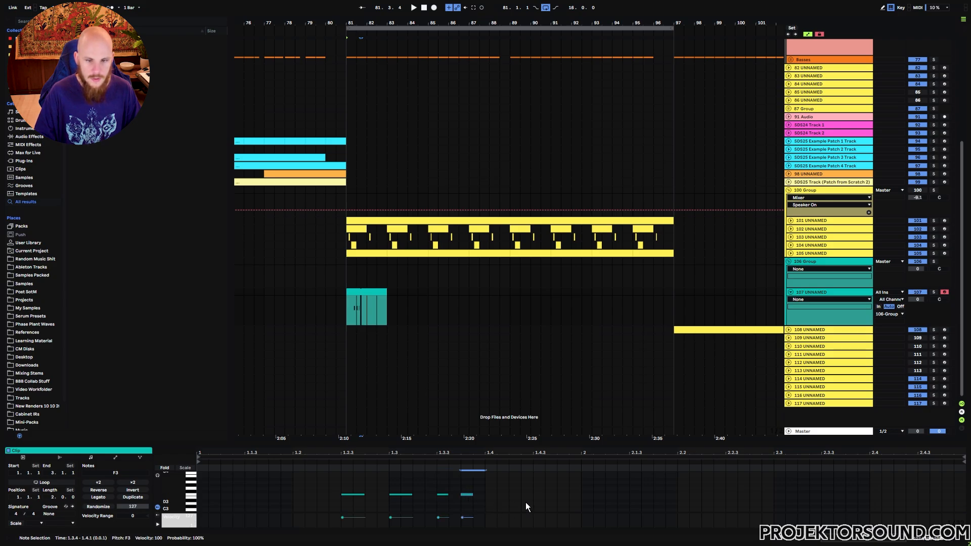
Duplicate the four-note F3 pattern from the clip's first bar into its second bar
left_click_drag(582, 485, 199, 505)
key("ctrl+d")
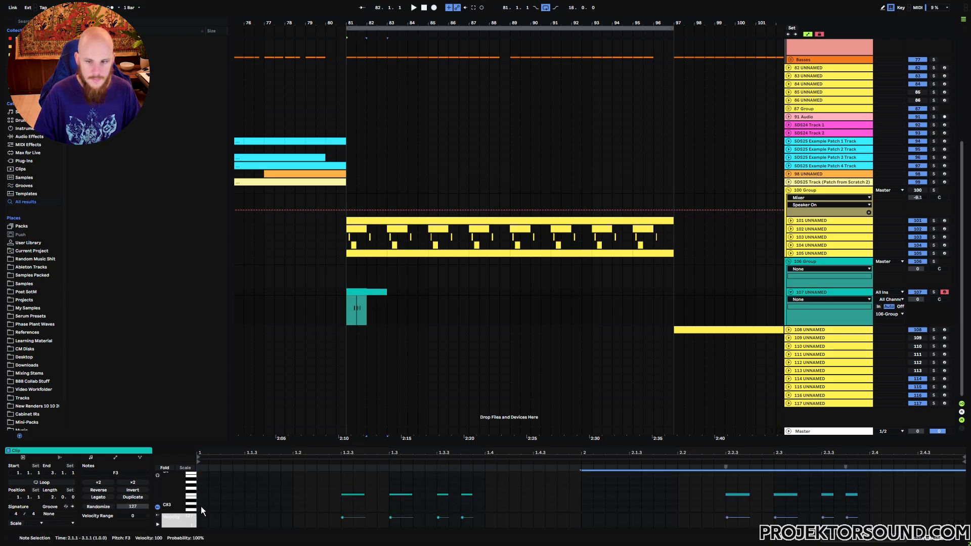
left_click(642, 503)
left_click(738, 494)
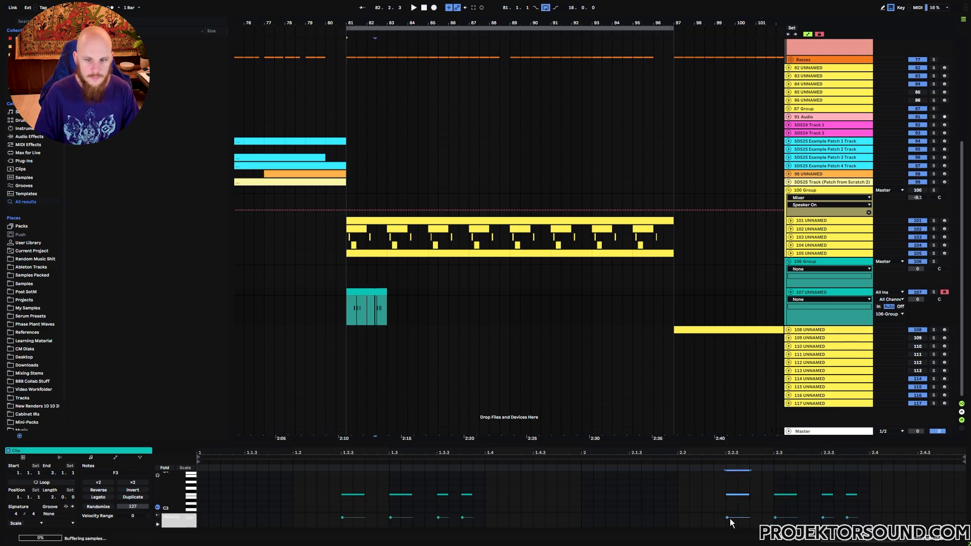
Vary the second bar by shortening the note at 2.3.1 and replacing the last two notes with one sixteenth-long note at 2.3.3
left_click(792, 494)
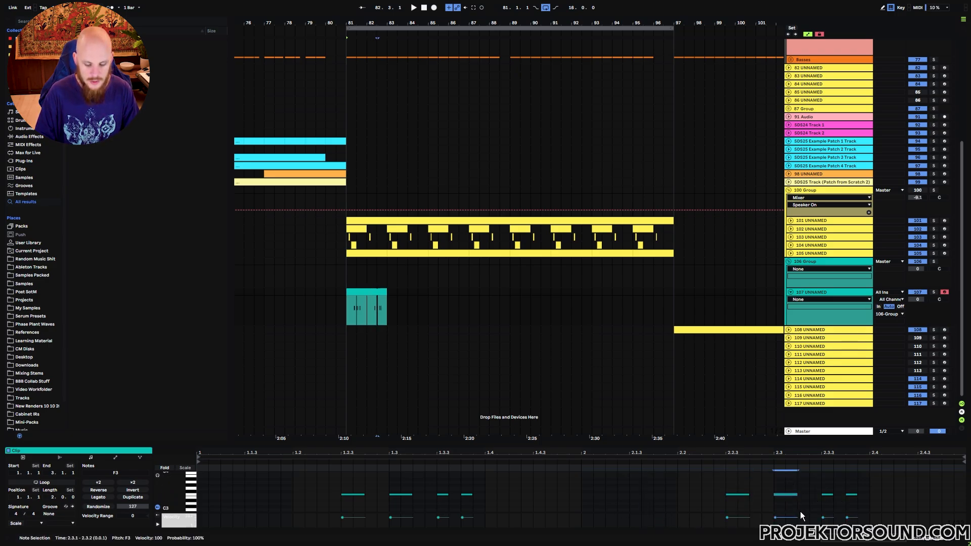
left_click(809, 508)
left_click_drag(863, 487, 846, 496)
key("Delete")
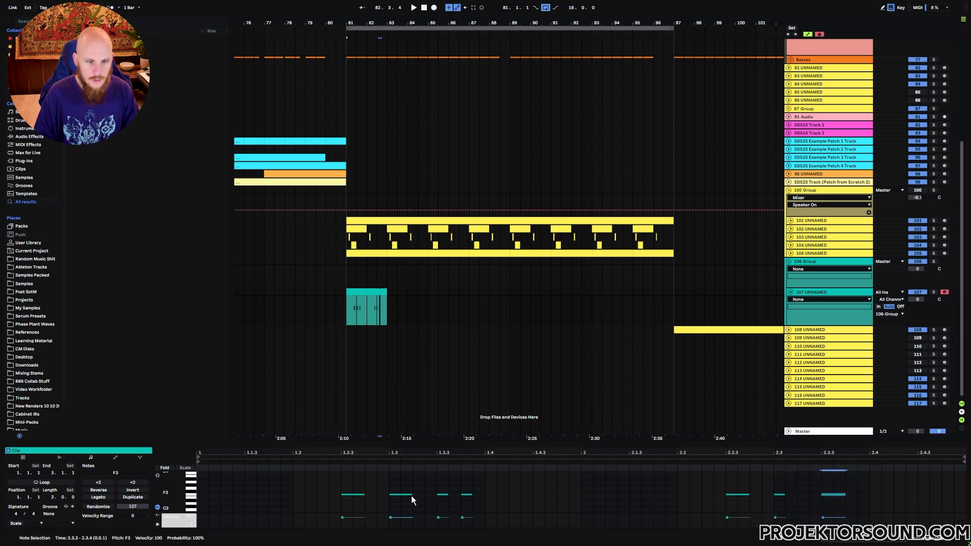
Shorten the F3 notes at 1.2.3, 1.3.3 and 2.2.3, and lengthen the one at 1.3.4
left_click_drag(448, 495, 480, 495)
left_click_drag(363, 494, 352, 494)
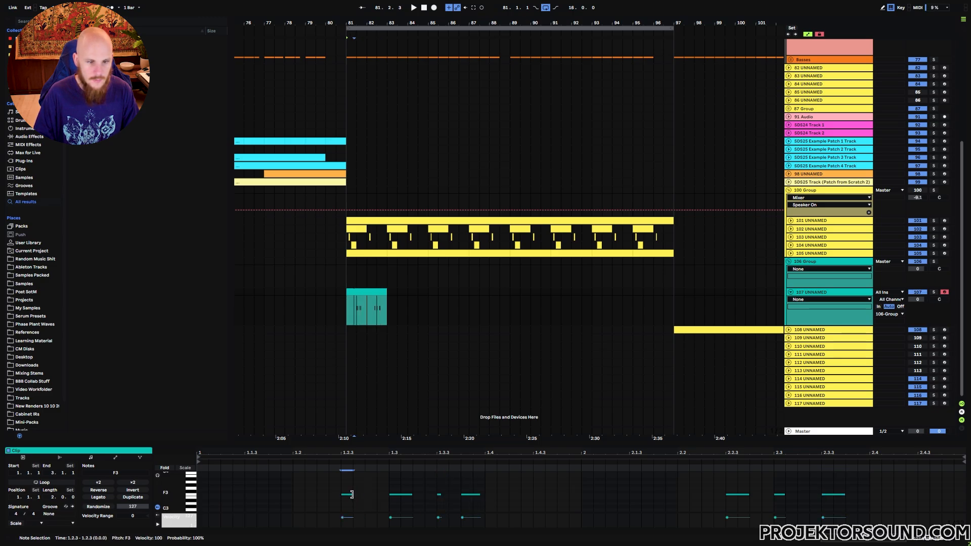
left_click_drag(747, 494, 737, 494)
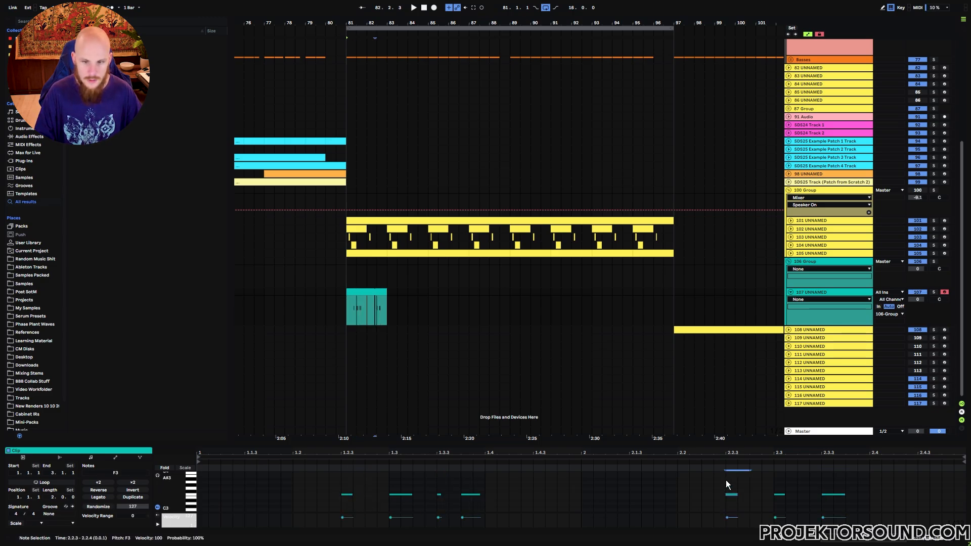
Transpose all notes of the pattern down to F0 and play the clip back
key("space")
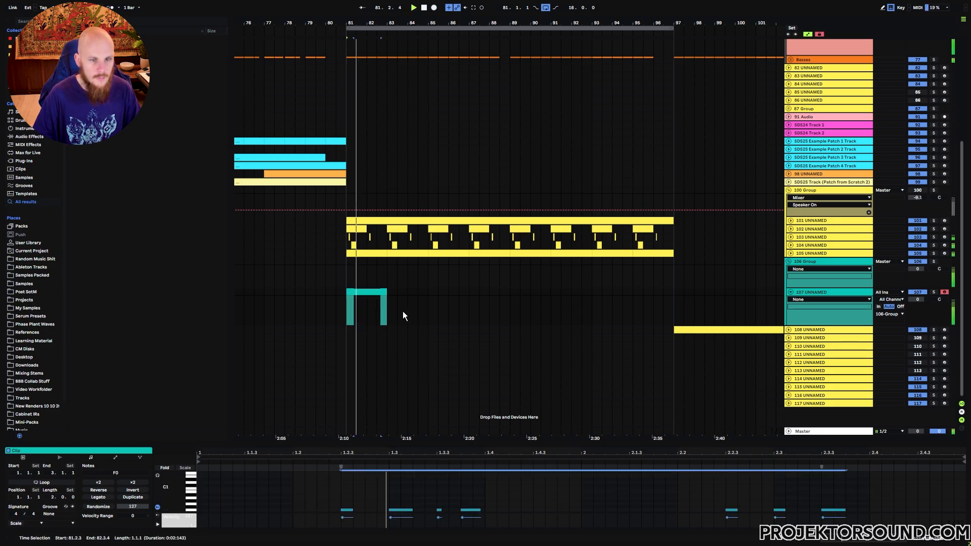
left_click(401, 311)
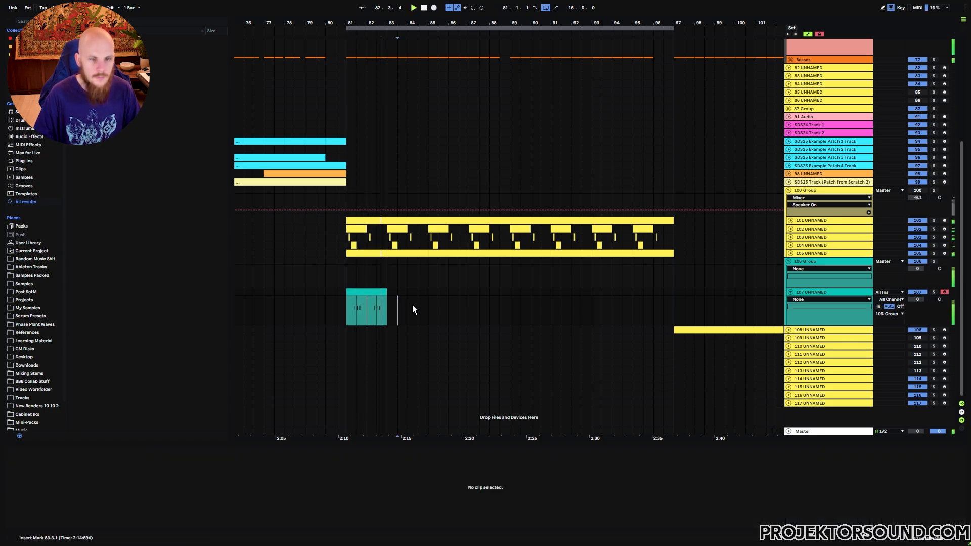
Insert a new track below track 107 and load the Vital instrument on it
left_click(813, 294)
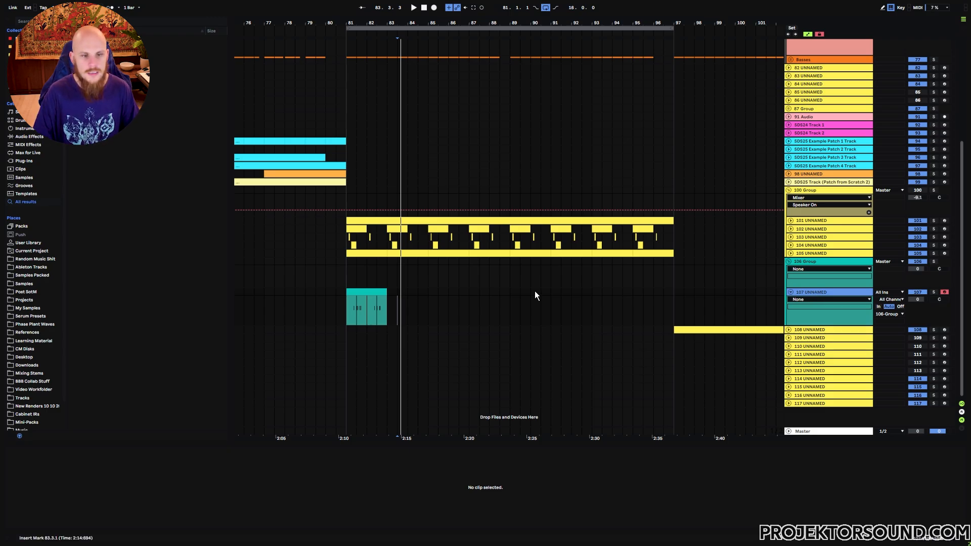
key("ctrl+t")
right_click(378, 336)
right_click(378, 335)
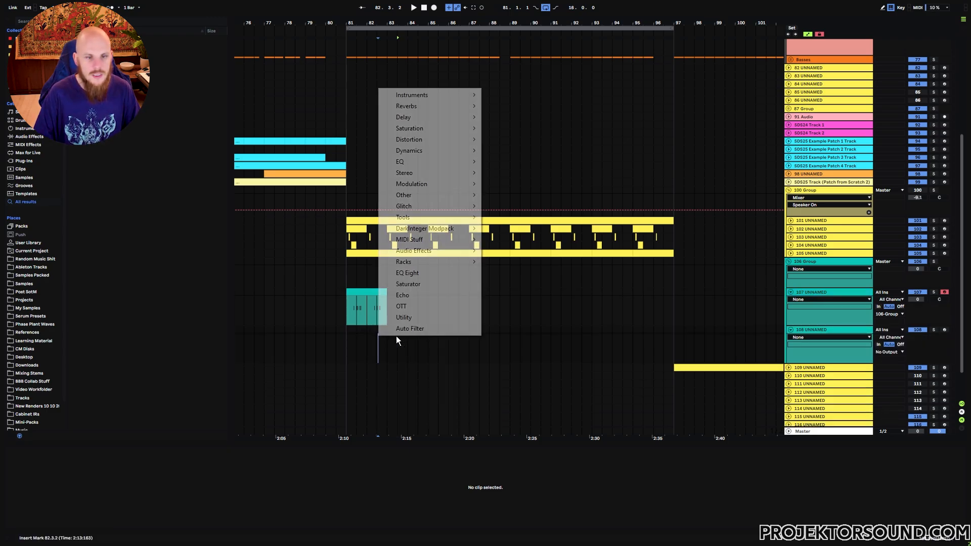
mouse_move(440, 96)
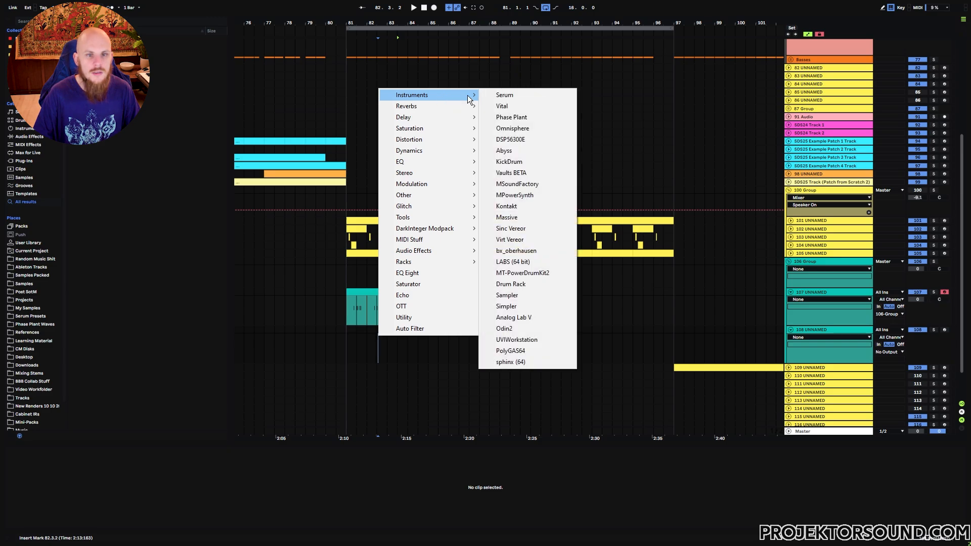
left_click(511, 107)
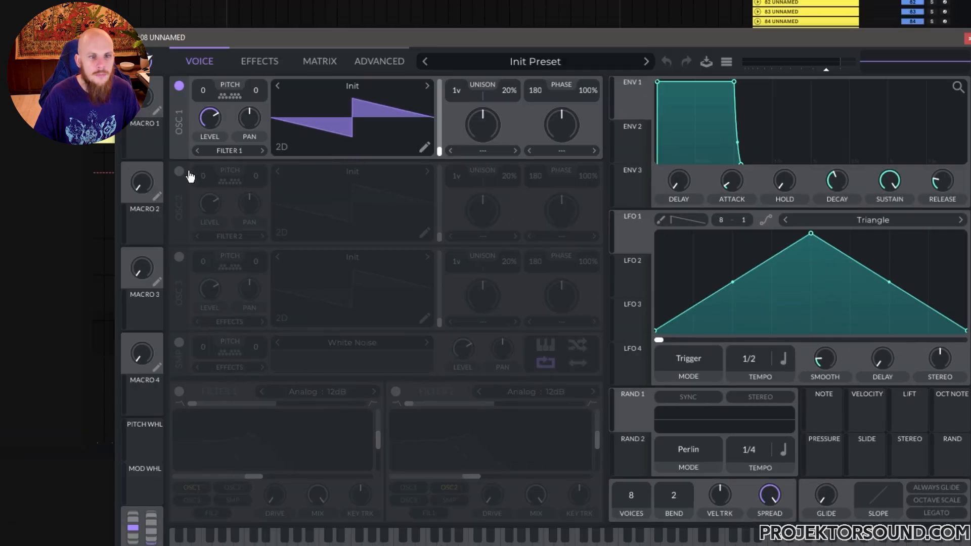
Enable OSC 2 in Vital and load the Three Graces wavetable from the favorites
left_click(308, 209)
left_click(467, 213)
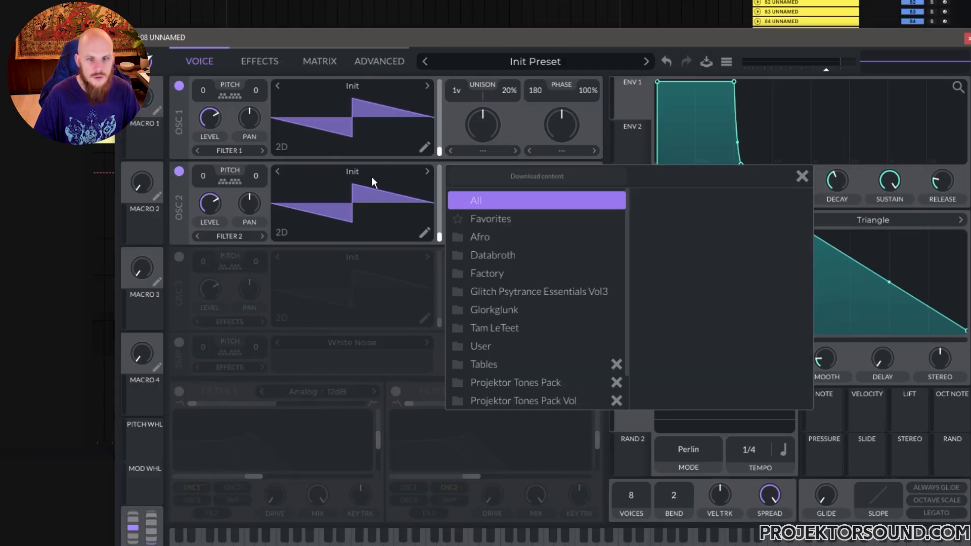
left_click(490, 217)
scroll(700, 278, "down", 2)
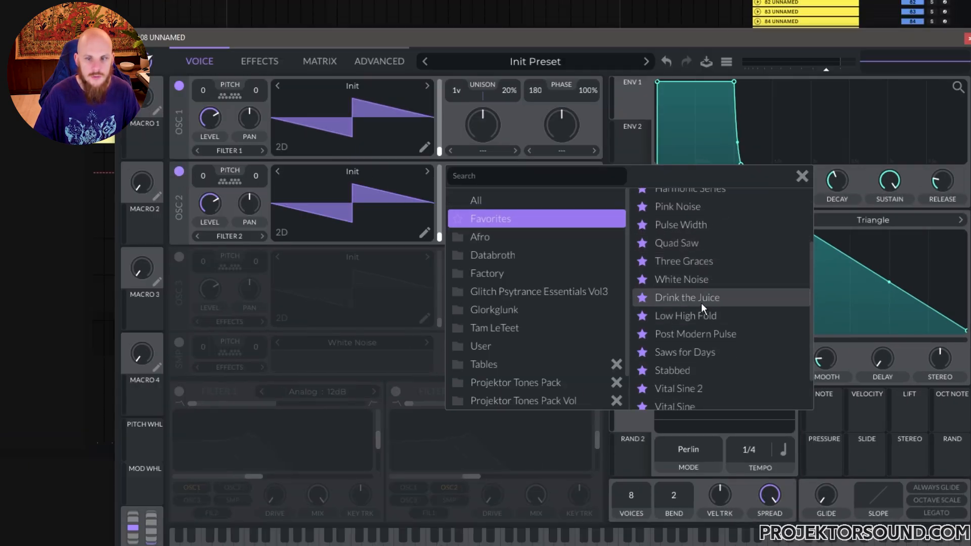
left_click(699, 263)
left_click(801, 174)
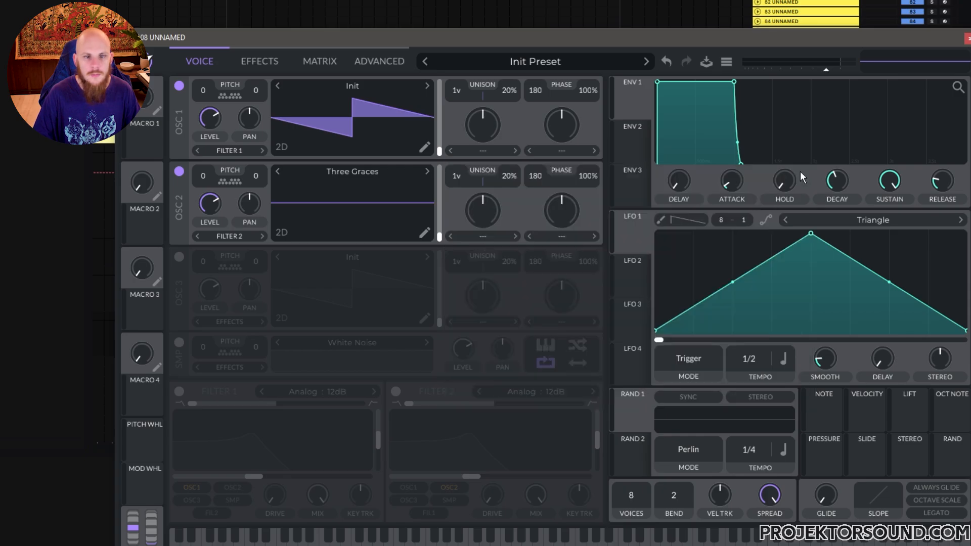
Switch OSC 2 to the Drink the Juice wavetable and choose a frame in the lower half of its position range
left_click_drag(439, 238, 441, 177)
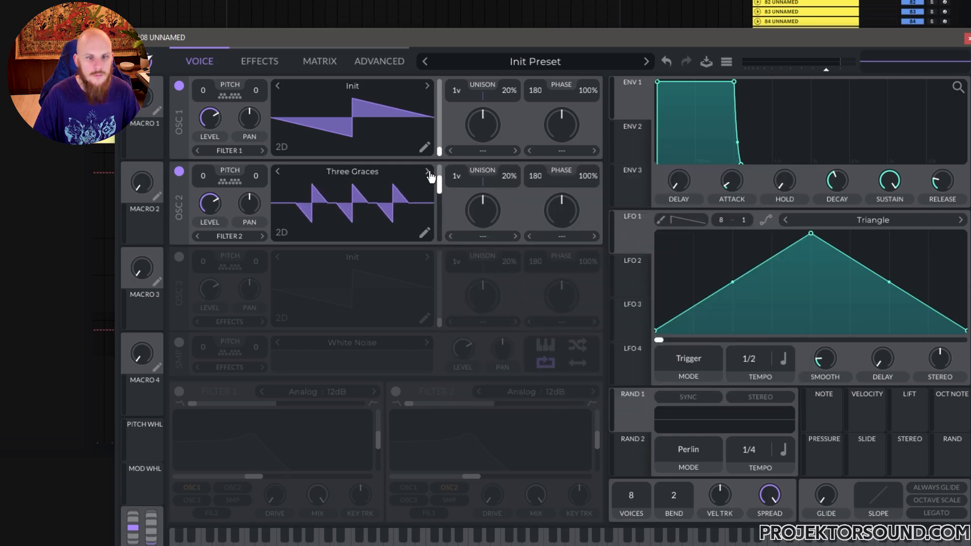
left_click(428, 172)
left_click(428, 173)
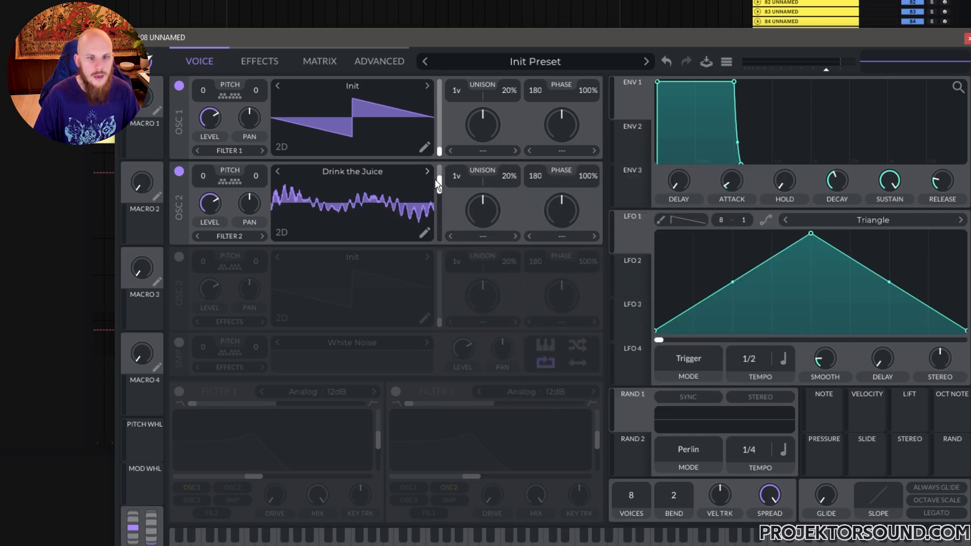
left_click_drag(441, 189, 438, 217)
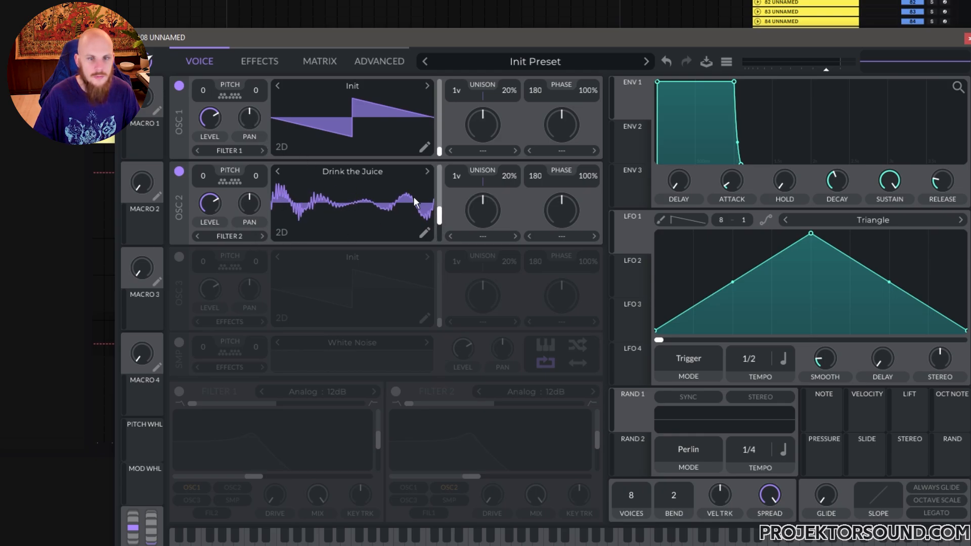
Apply FM from OSC 2 to OSC 1 and modulate its amount by 0.190 with a short-decay ENV 2
left_click(581, 151)
left_click(585, 286)
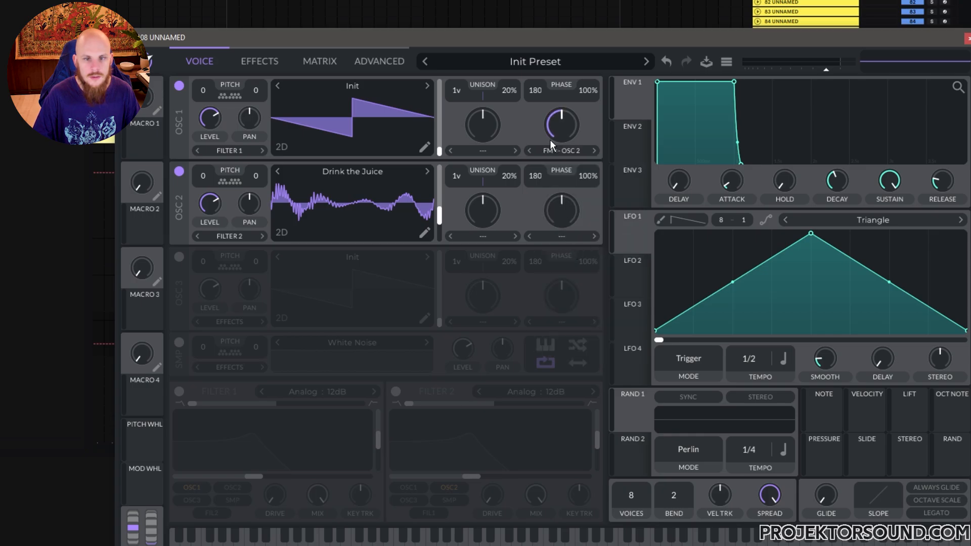
mouse_move(571, 138)
left_mouse_down()
mouse_move(575, 117)
mouse_move(574, 137)
left_mouse_up()
left_click_drag(632, 147, 562, 128)
mouse_move(562, 162)
left_mouse_down()
mouse_move(561, 182)
mouse_move(566, 158)
left_mouse_up()
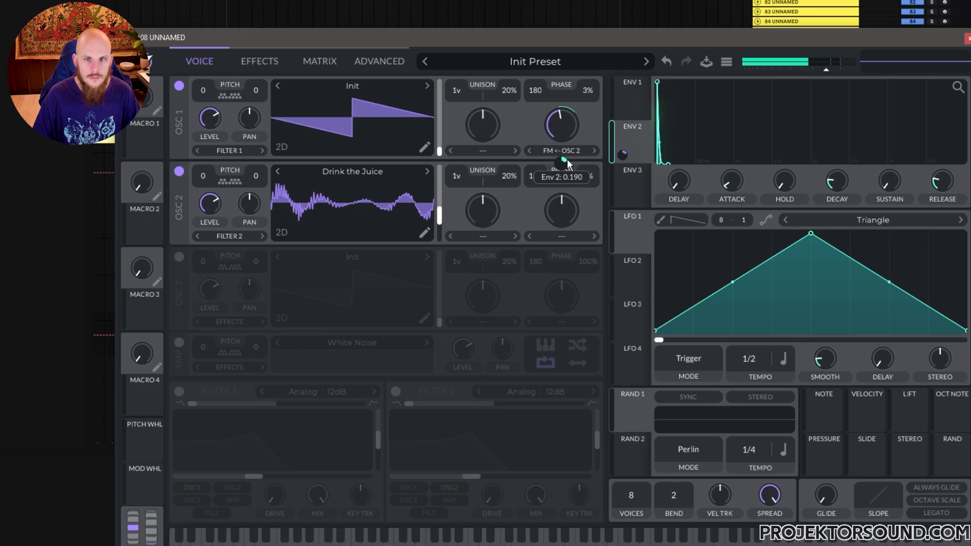
left_click_drag(838, 181, 837, 180)
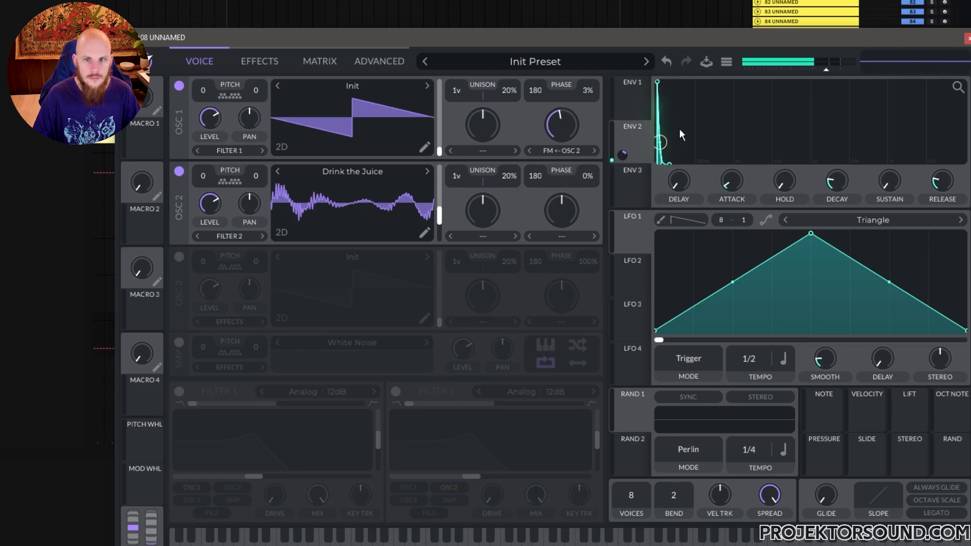
Enable Filter 1 with low resonance, route OSC 2 through it alongside OSC 1, and raise its cutoff slightly
left_click(179, 391)
left_click_drag(374, 460, 375, 470)
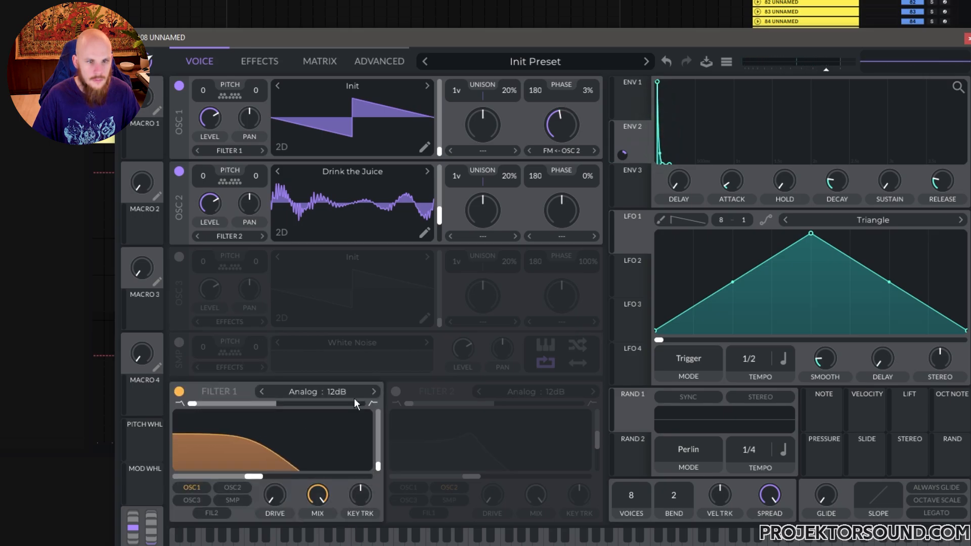
left_click(233, 492)
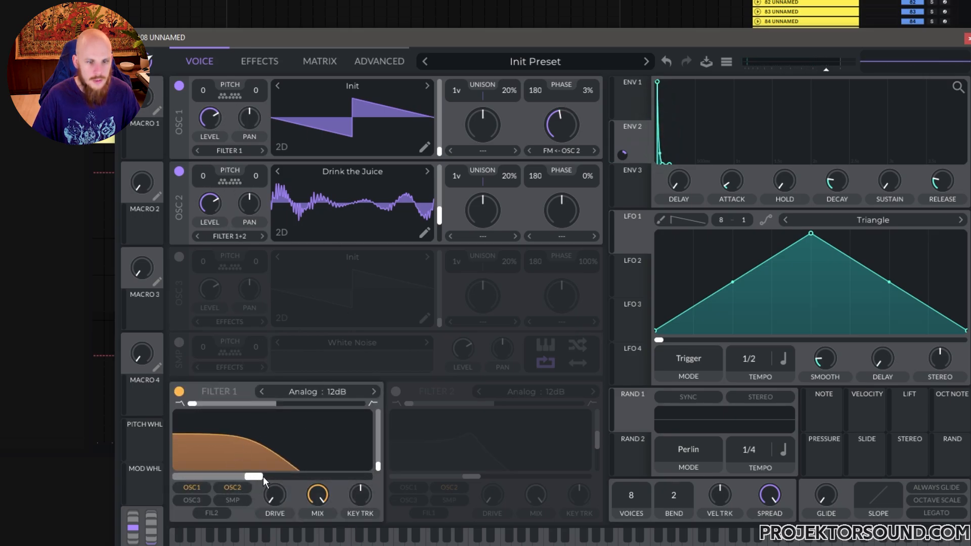
left_click_drag(263, 476, 291, 478)
Assign ENV 3 with short decay, zero sustain and longer release to Filter 1's cutoff, and lengthen ENV 1's release
left_click(638, 187)
left_click_drag(832, 181, 830, 194)
left_click_drag(890, 181, 889, 278)
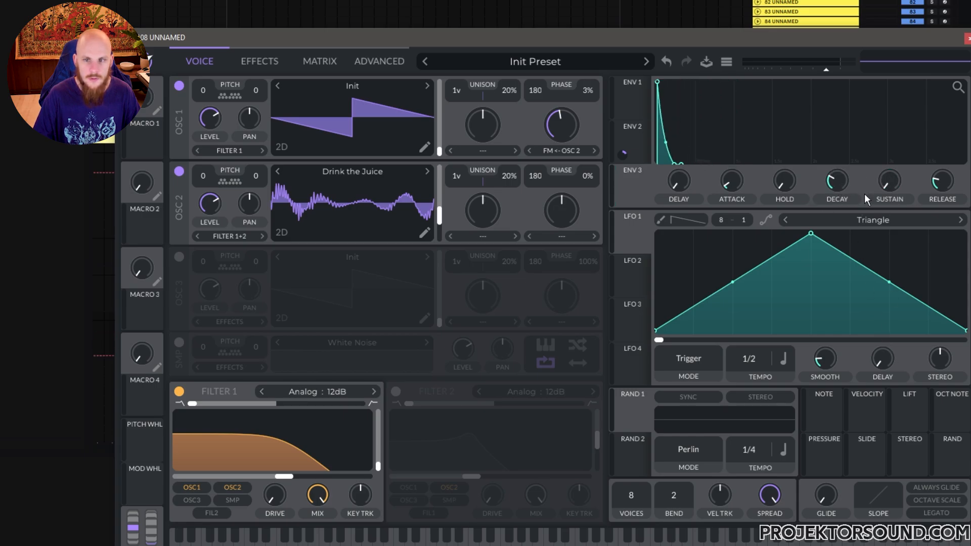
left_click_drag(942, 186, 933, 181)
left_click_drag(625, 186, 352, 438)
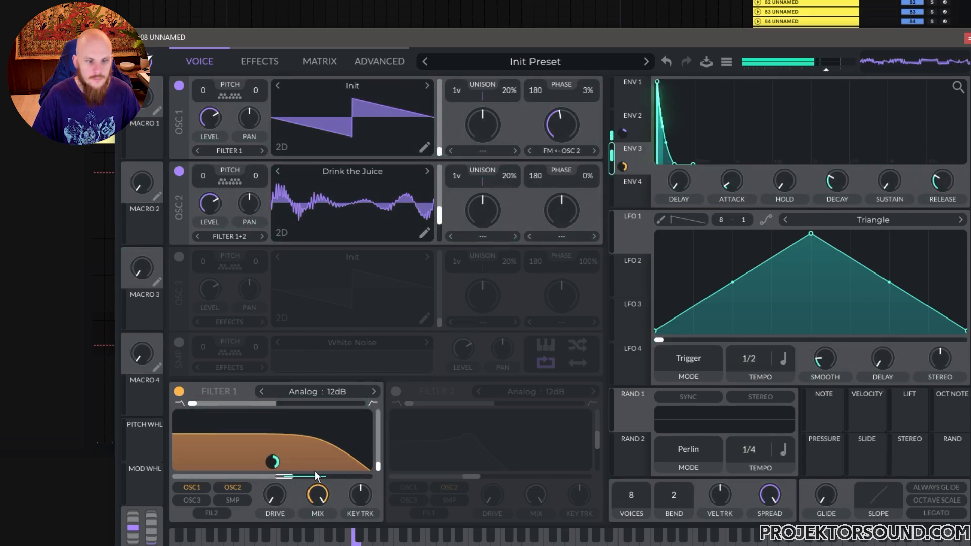
left_click(648, 113)
left_click_drag(934, 181, 934, 175)
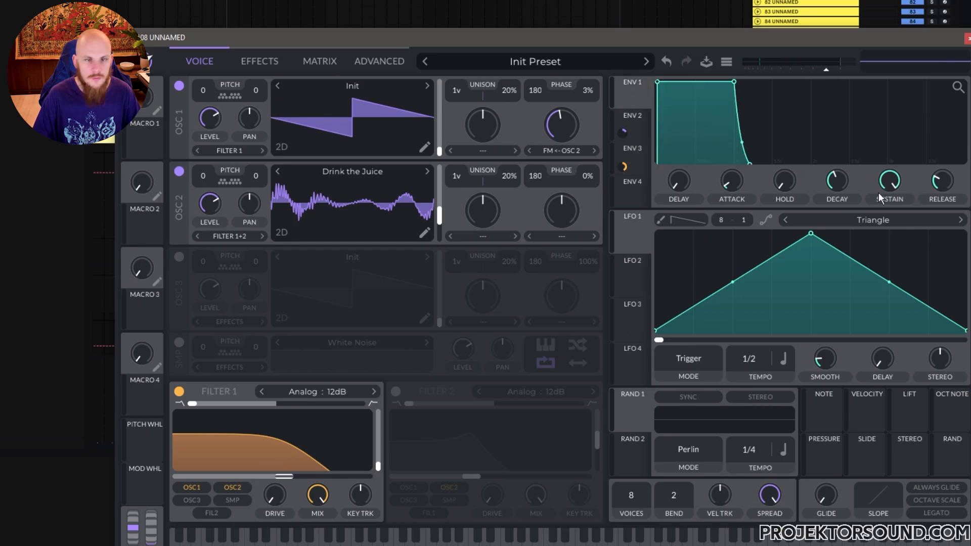
Set OSC 1's unison to 4 voices with 3% detune and OSC 2's unison detune to 8%
left_click_drag(461, 92, 460, 86)
left_click_drag(455, 175, 456, 166)
left_click_drag(502, 96, 504, 114)
left_click_drag(509, 175, 458, 180)
left_click_drag(461, 93, 461, 86)
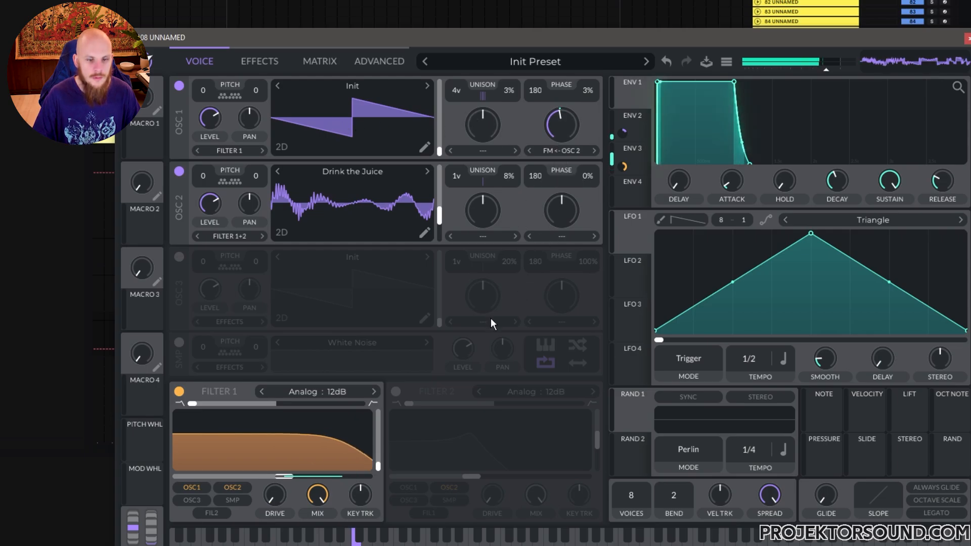
Check the advanced unison options and set OSC 1's unison to 7 voices with 6% detune
left_click(380, 61)
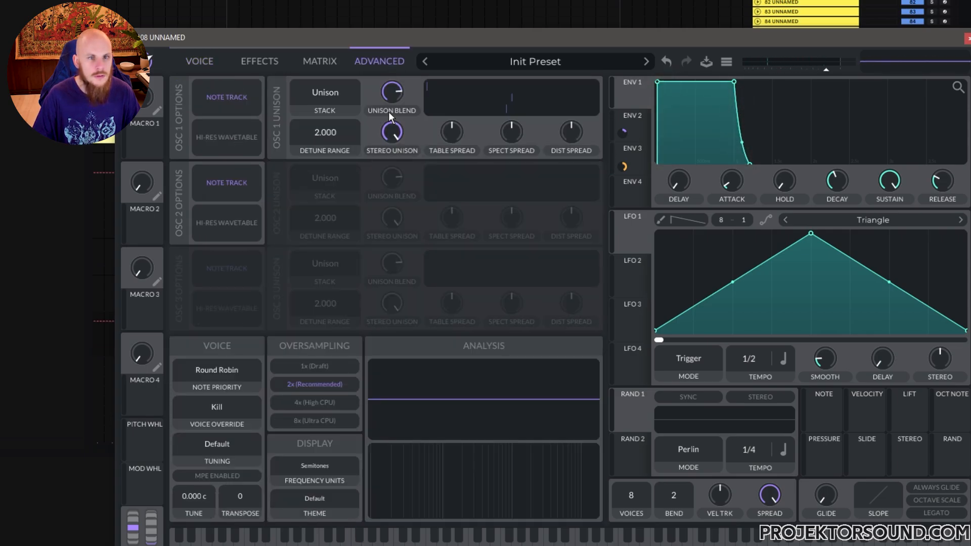
left_click(201, 60)
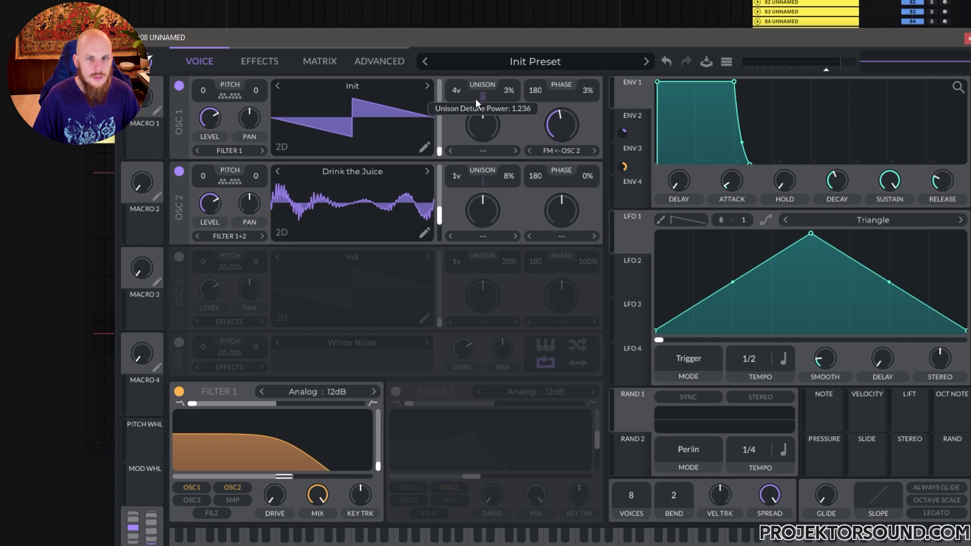
left_click_drag(507, 93, 464, 82)
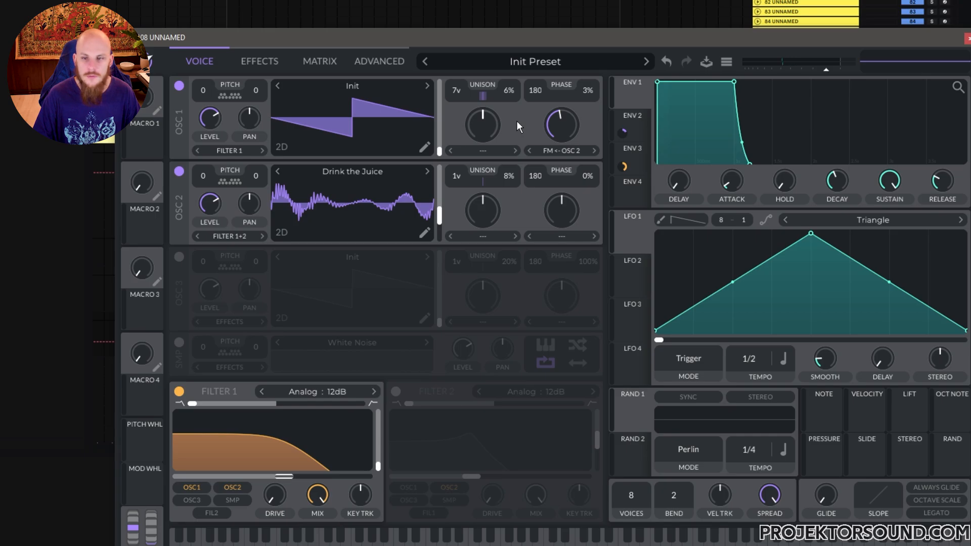
Enable the Chorus effect and adjust its spread, cutoff and feedback
left_click(274, 62)
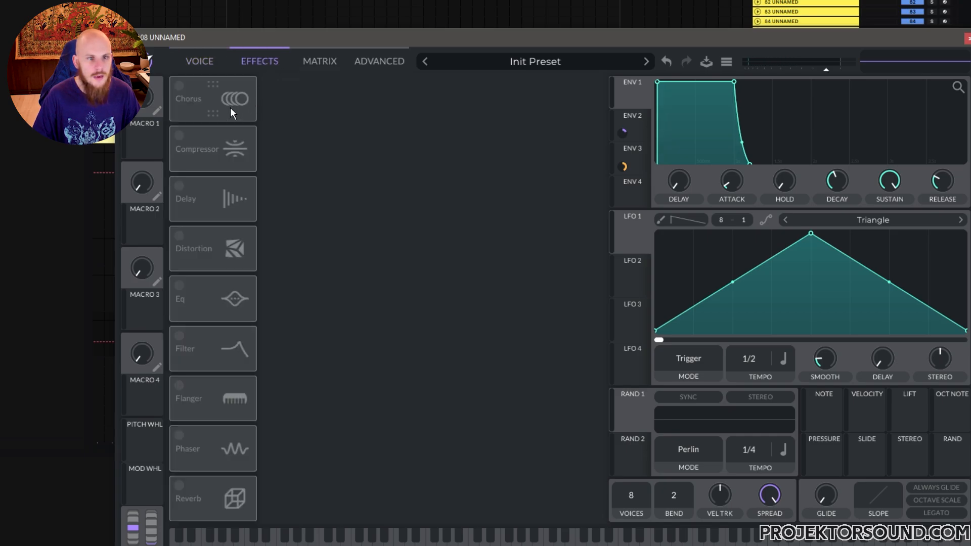
left_click(183, 92)
left_click_drag(563, 132, 559, 180)
left_click_drag(524, 137, 524, 99)
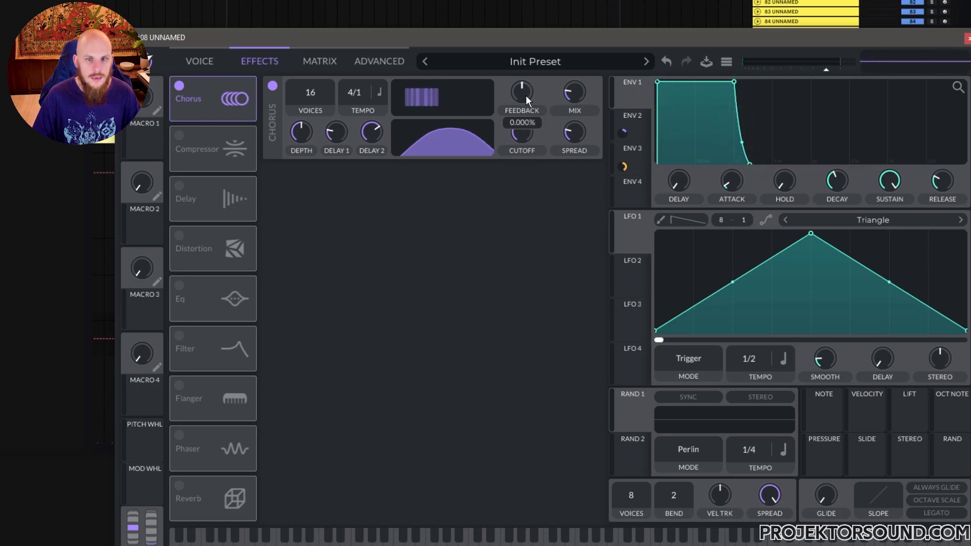
left_click_drag(525, 96, 525, 97)
Lower the chorus depth and mix, and enable the multiband Compressor effect
left_click_drag(300, 134, 298, 154)
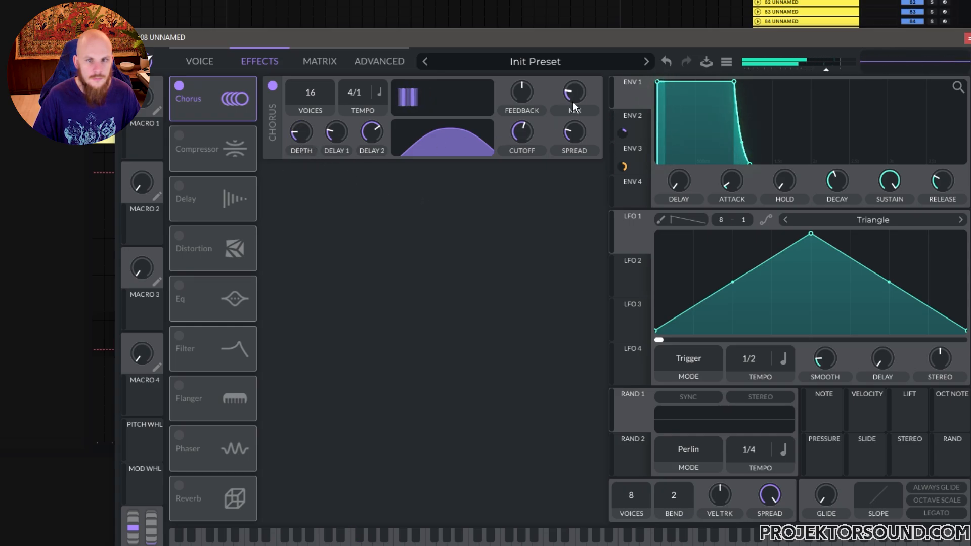
left_click_drag(305, 135, 305, 141)
left_click_drag(575, 91, 573, 101)
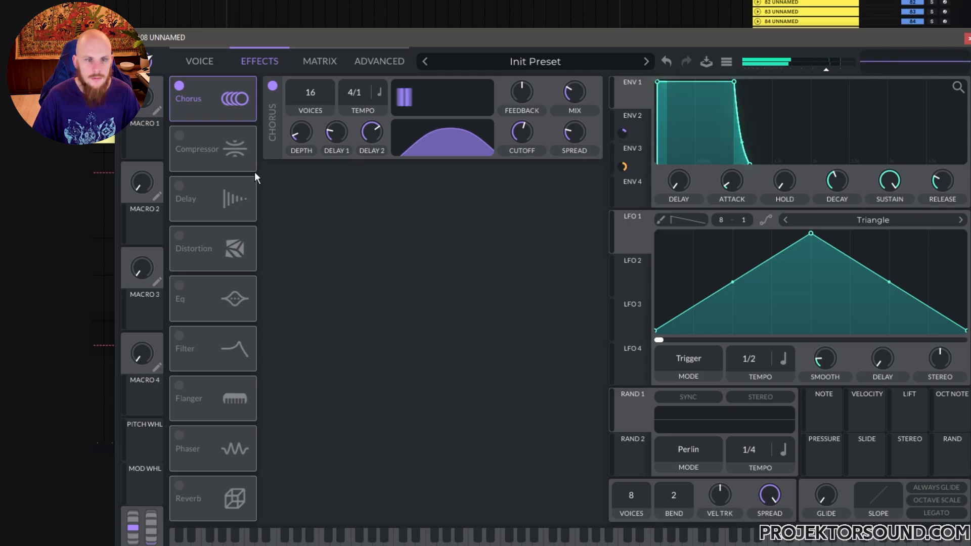
left_click(190, 145)
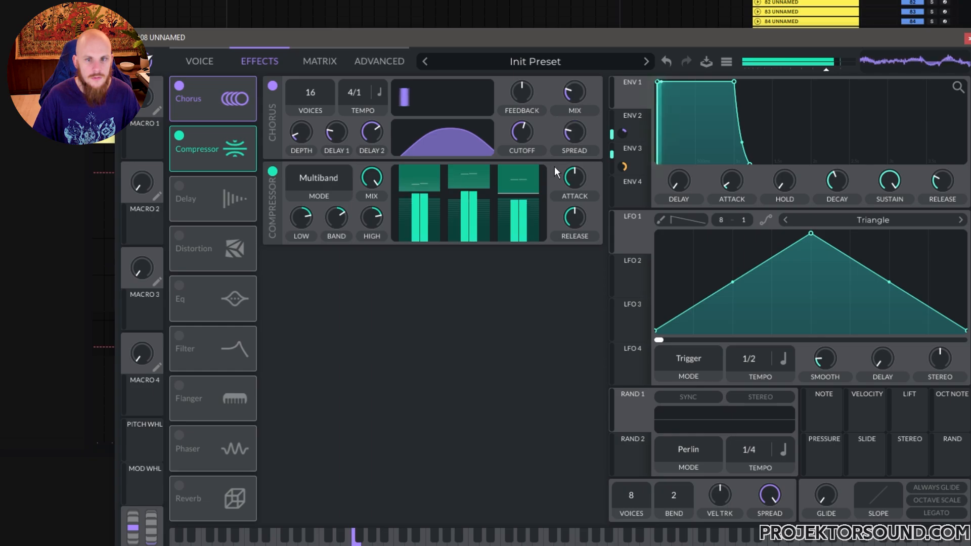
Lower the Compressor's low band amount, then raise its attack to about 73% along with its release
left_click_drag(301, 219, 293, 284)
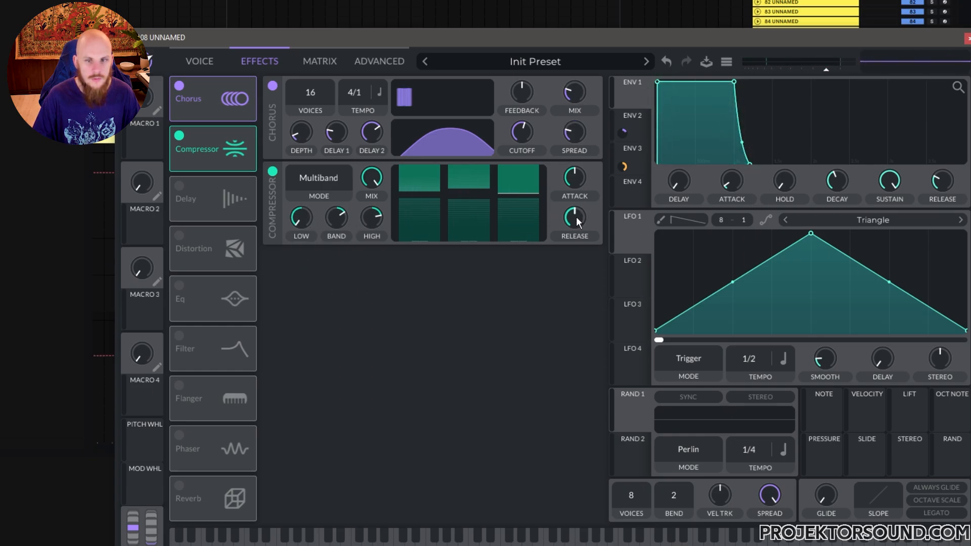
left_click_drag(578, 178, 602, 160)
Enable Soft Clip Distortion with more drive and an EQ with a low cut, then hide the Vital window
left_click(180, 236)
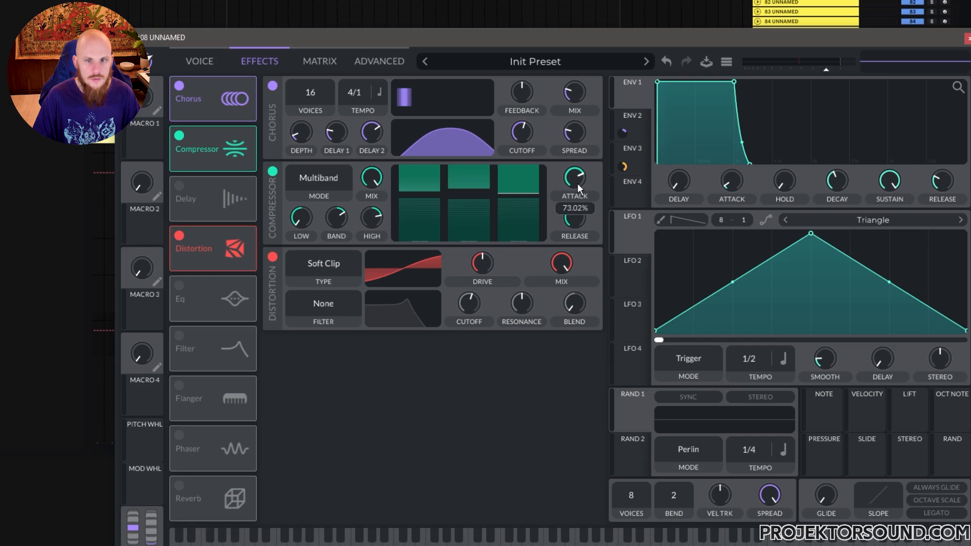
left_click_drag(484, 268, 489, 265)
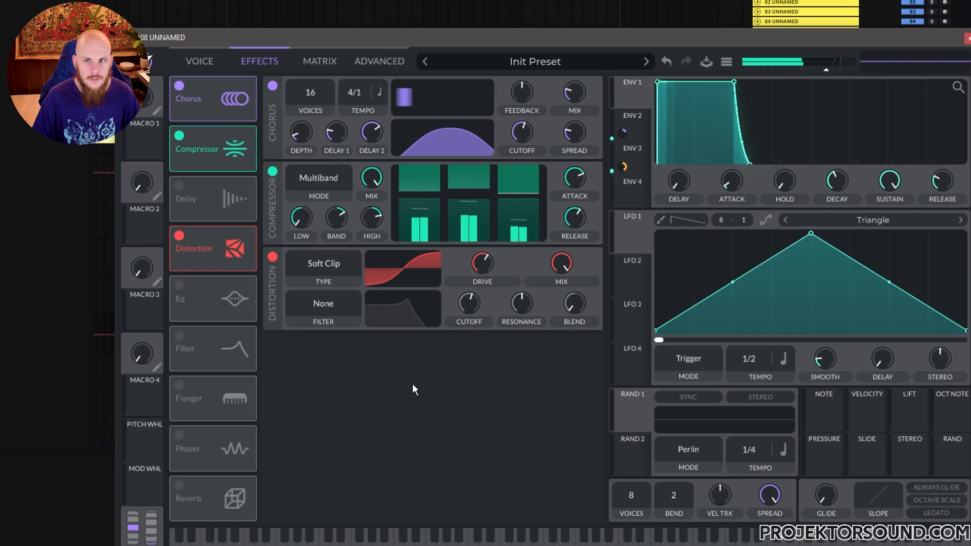
left_click(185, 293)
left_click_drag(414, 387, 409, 397)
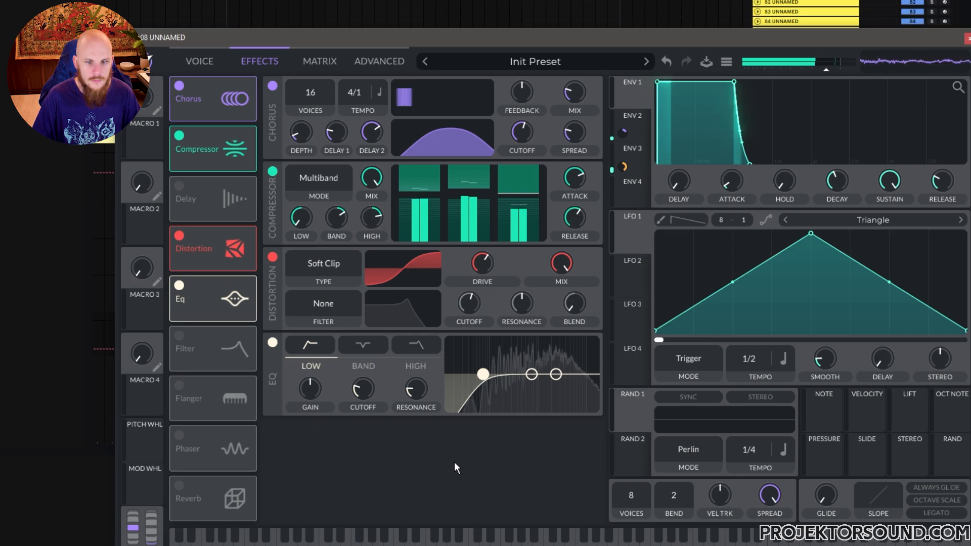
key("ctrl+alt+p")
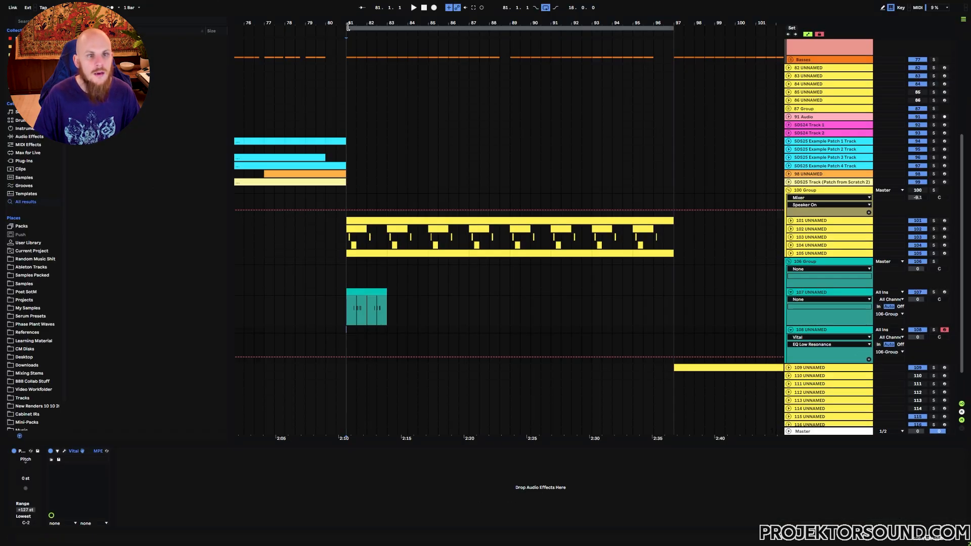
Create a one-sixteenth MIDI clip at 81.1.3 on track 108 and add a note filling its full length
left_click_drag(348, 26, 370, 215)
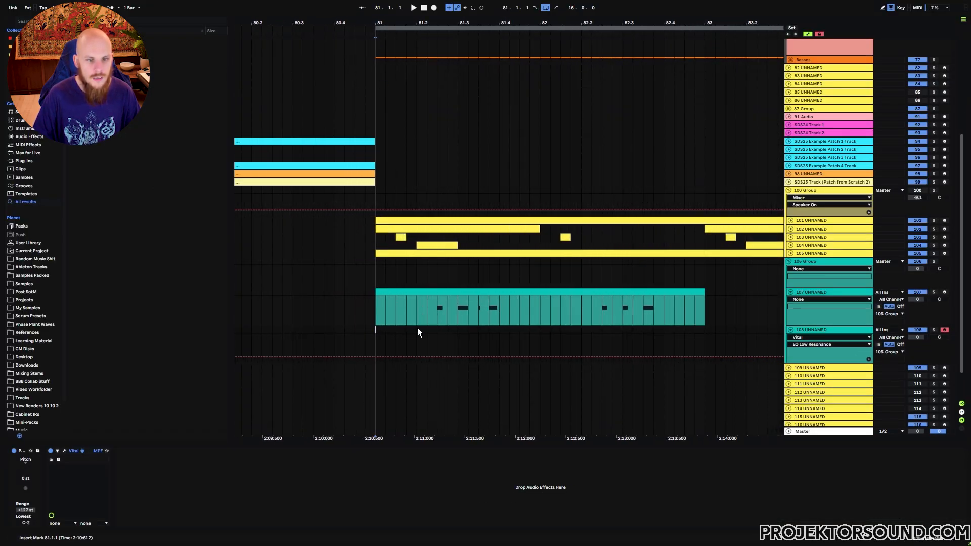
left_click_drag(396, 329, 403, 330)
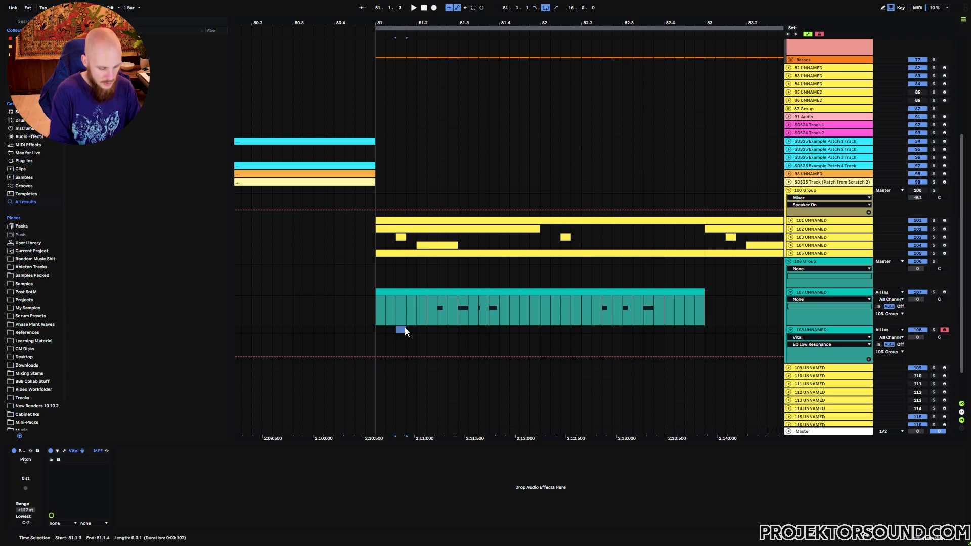
key("ctrl+shift+m")
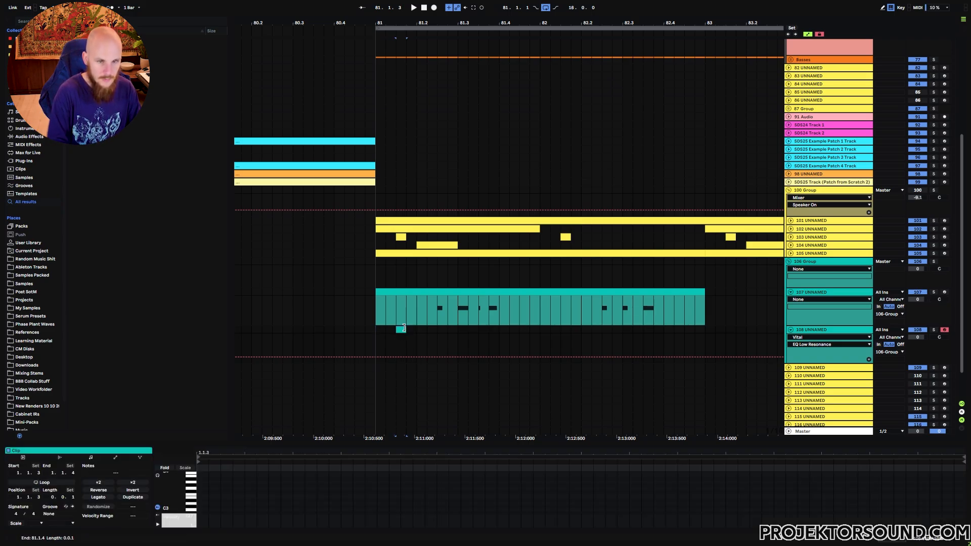
double_click(201, 494)
key("space")
left_click_drag(208, 495, 956, 494)
Transpose the note on track 108 down three octaves to F0 and play the arrangement from bar 81
key("shift+Down")
key("shift+Down")
key("shift+Down")
key("space")
left_click(378, 329)
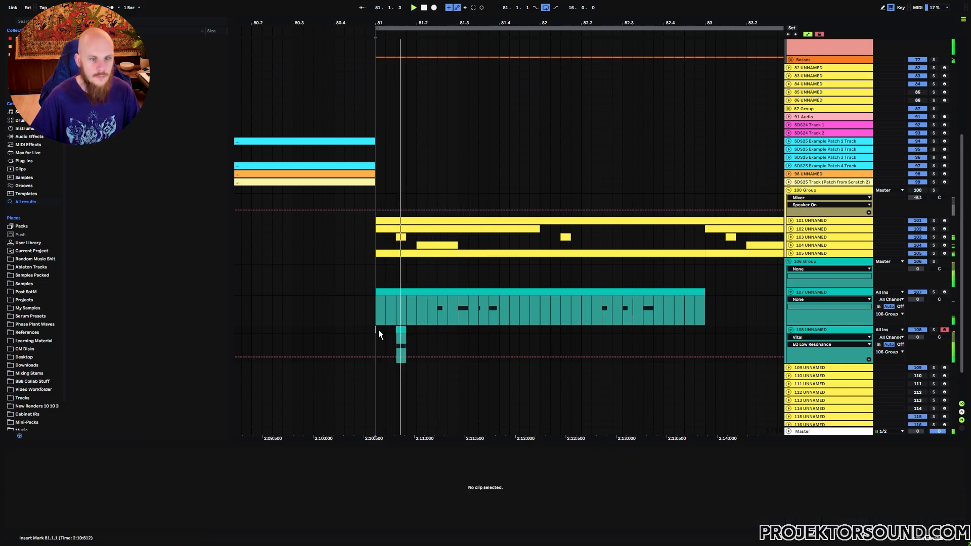
key("space")
Duplicate the short clip on track 108 to 81.4.2 and play the arrangement from bar 81
left_click_drag(379, 330, 512, 331)
key("ctrl+d")
left_click(496, 338)
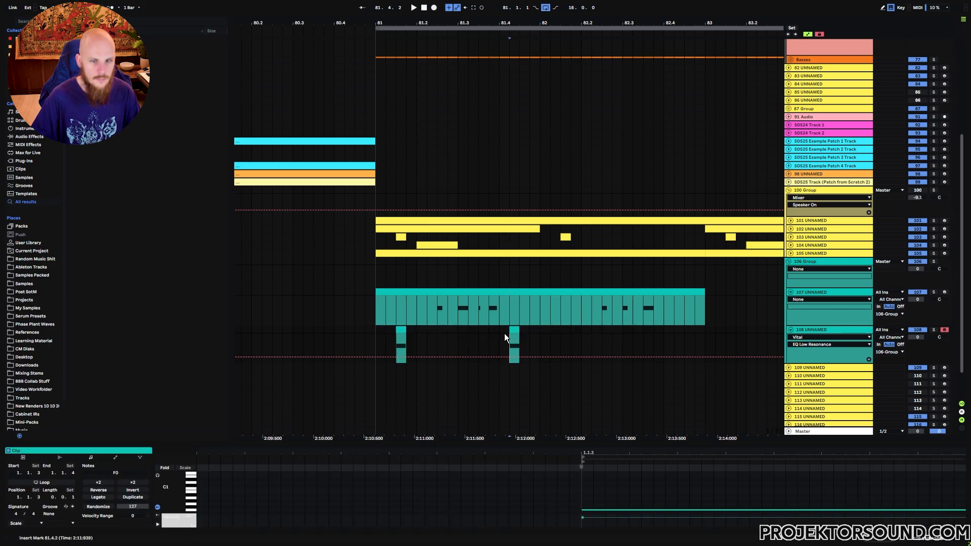
left_click(500, 331)
key("space")
left_click(380, 330)
key("space")
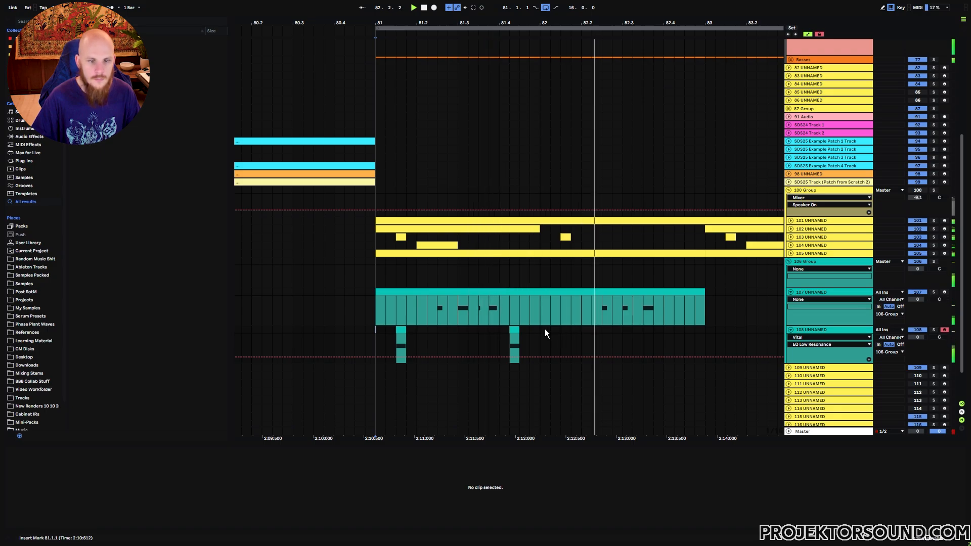
Copy track 108's range from 81.1.1 to 81.2.2, paste it at bar 82, and play from bar 81
left_click_drag(427, 329, 378, 328)
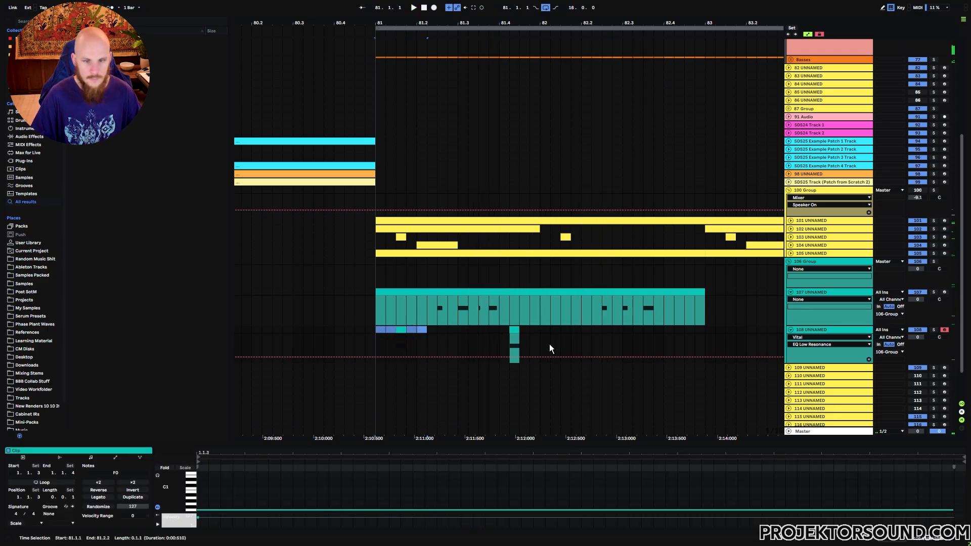
left_click(539, 333)
key("ctrl+v")
left_click(377, 329)
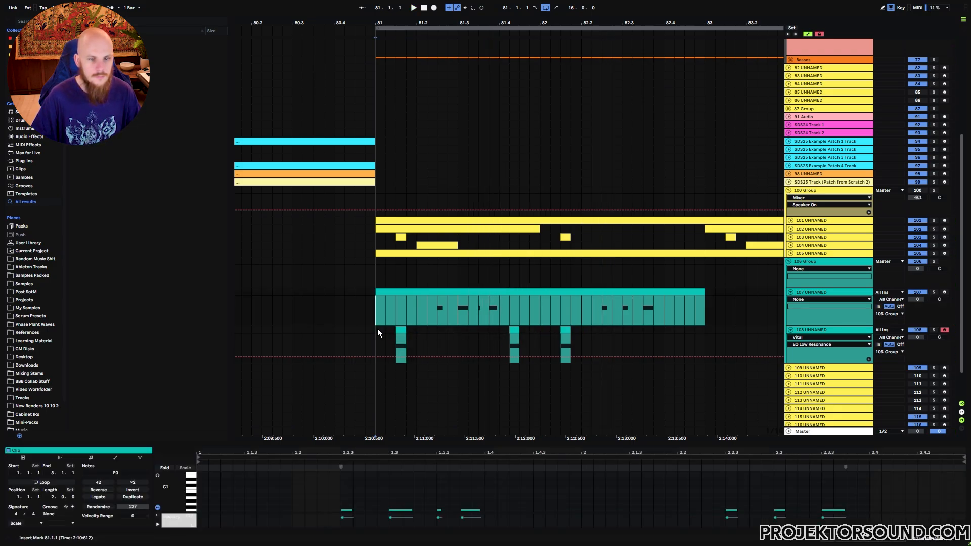
left_click(821, 330)
key("space")
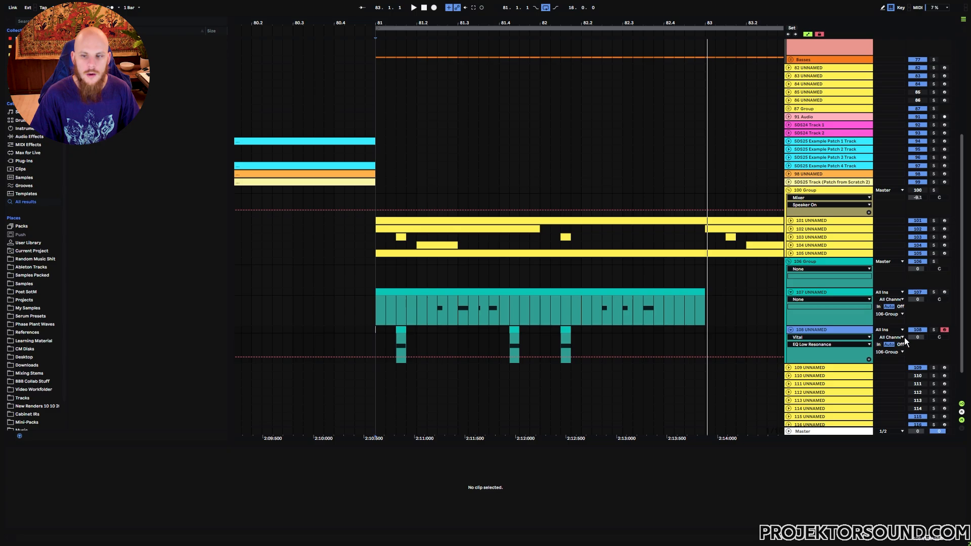
Open Vital on track 108, set its output volume to -7.735 dB, and close the plugin window
double_click(837, 331)
left_click(64, 451)
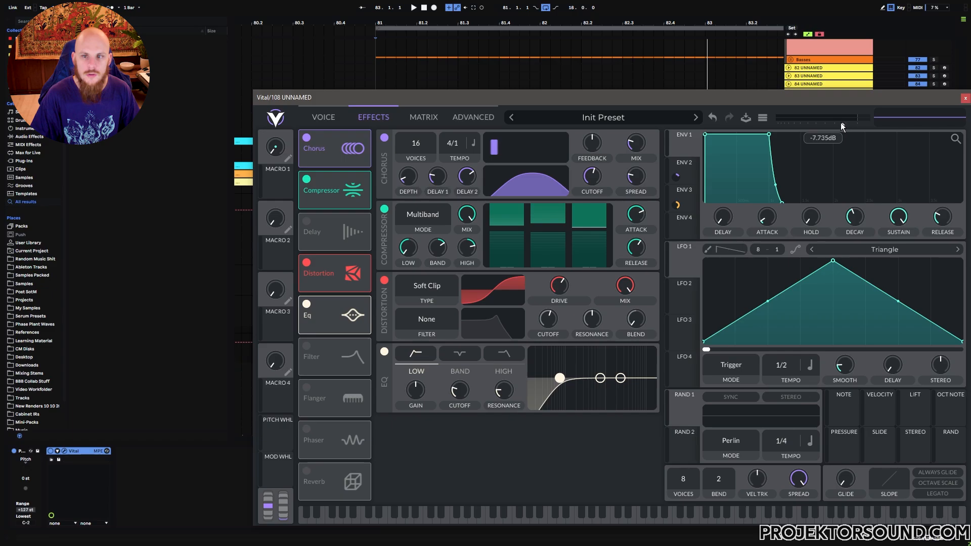
left_click(964, 99)
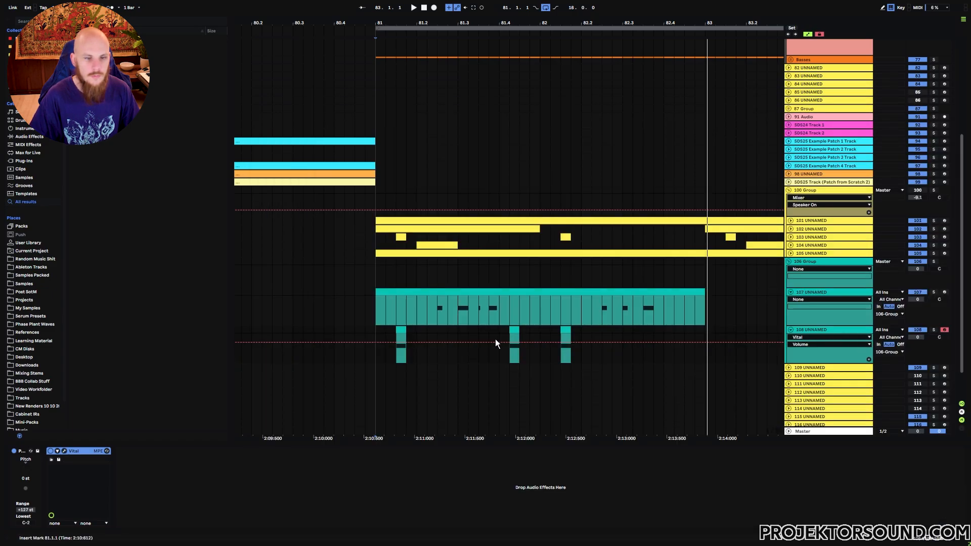
Play the arrangement and lower track 108's volume to about -3 dB
key("space")
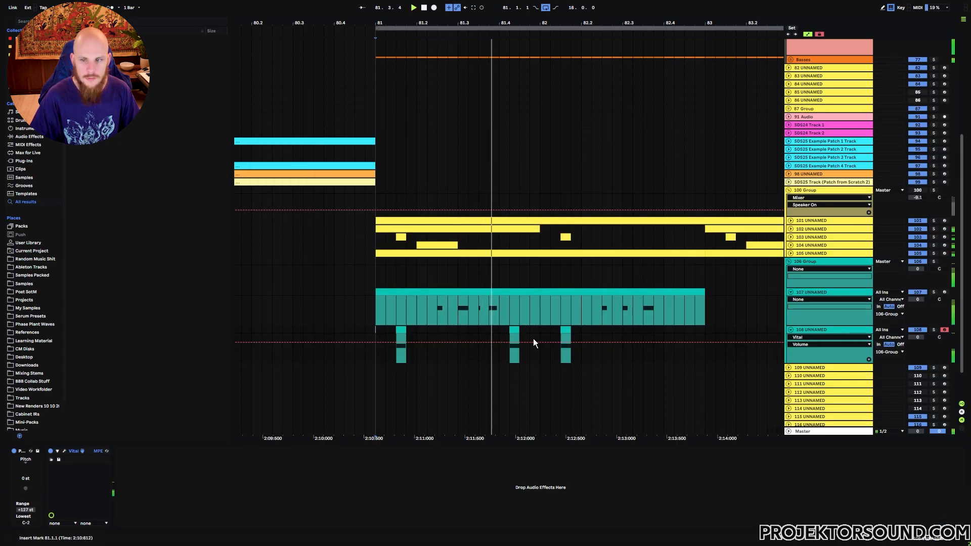
left_click_drag(918, 337, 917, 348)
key("space")
key("space")
Loop playback of bars 81 to 83 and fold track 107
key("space")
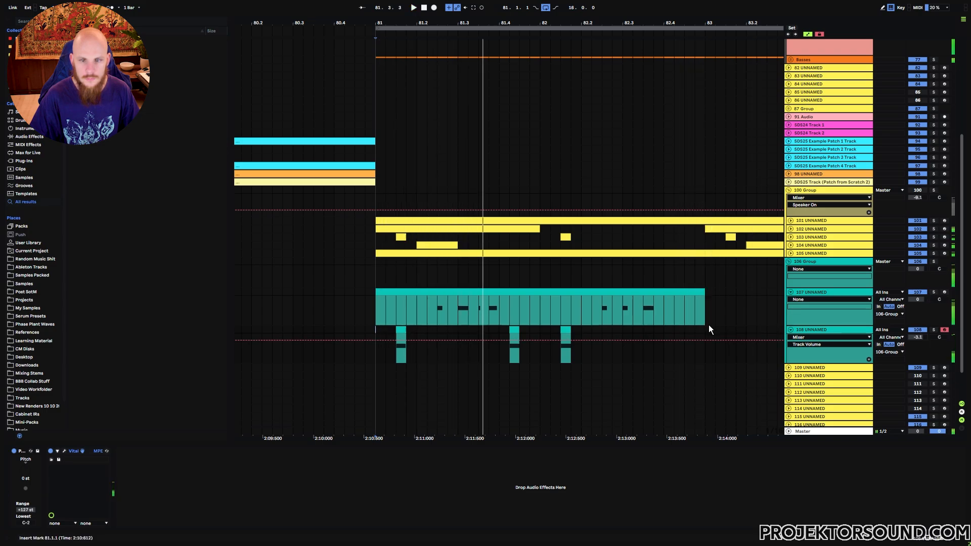
left_click(706, 329, "shift")
key("ctrl+l")
key("space")
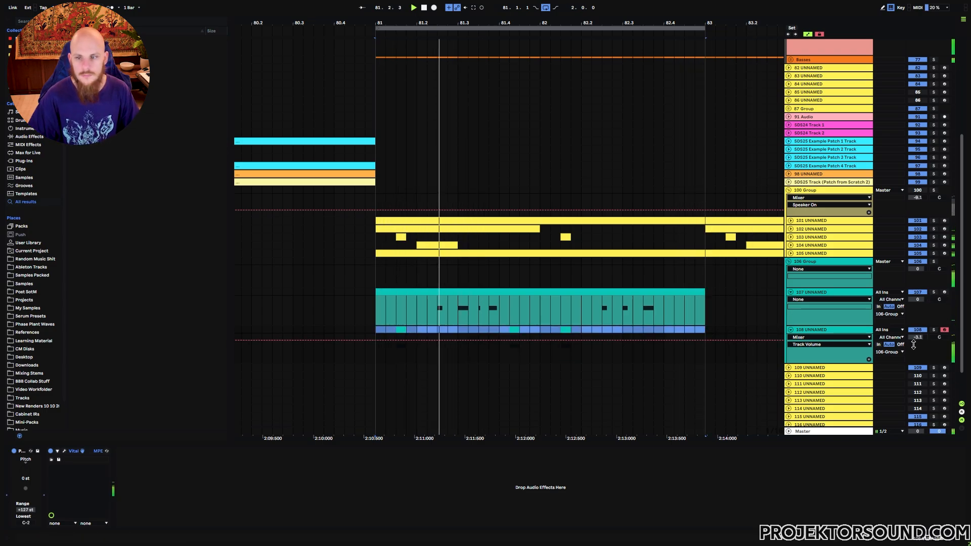
left_click(790, 292)
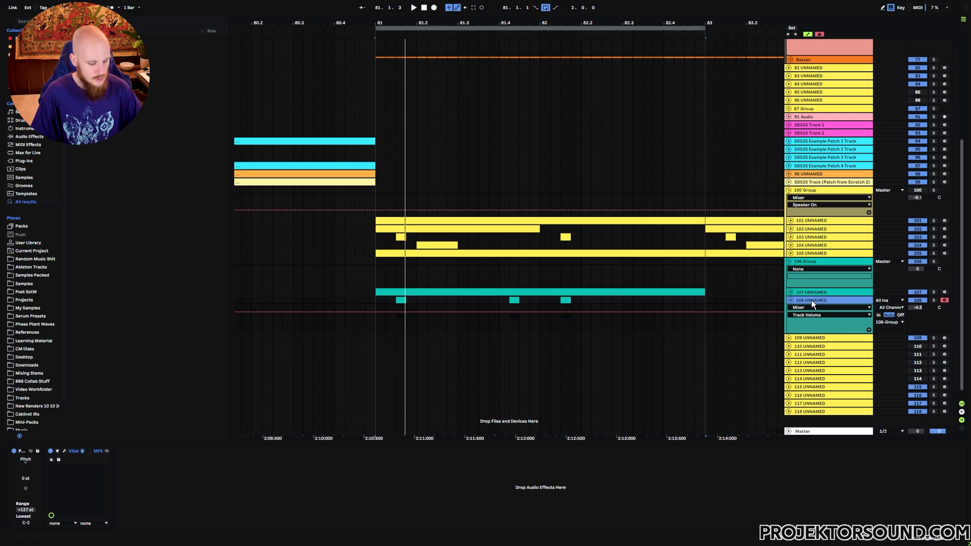
Add MIDI track 109 below track 108 and load Serum on it
key("ctrl+shift+t")
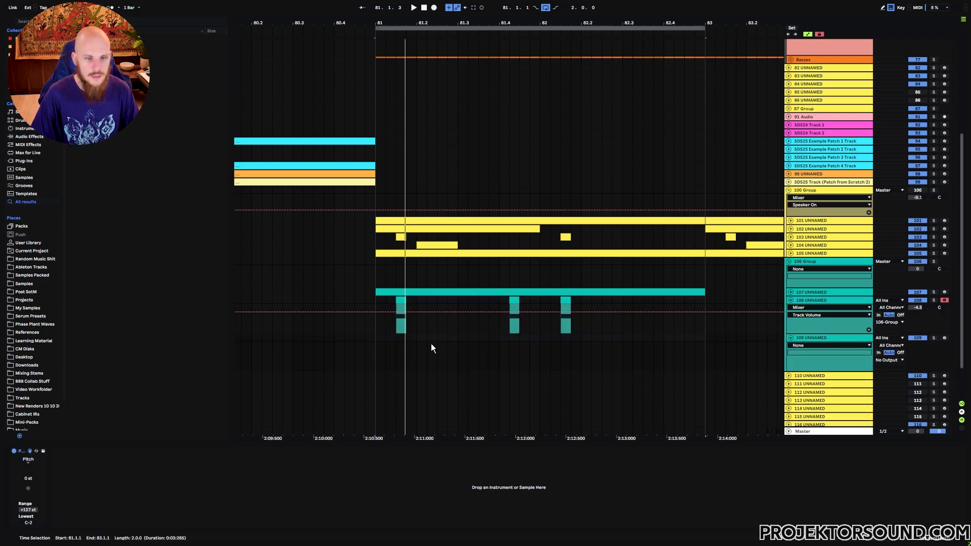
right_click(423, 345)
right_click(423, 345)
mouse_move(508, 106)
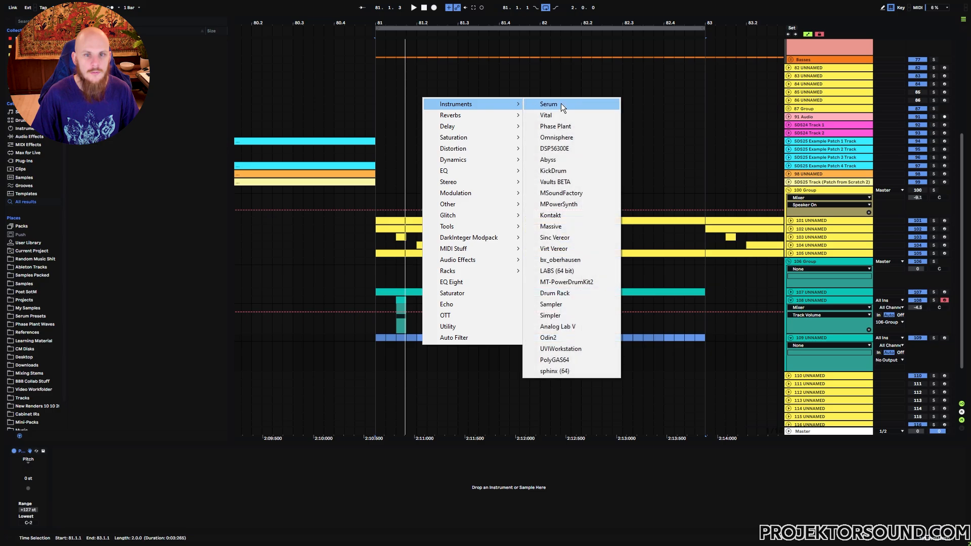
left_click(561, 103)
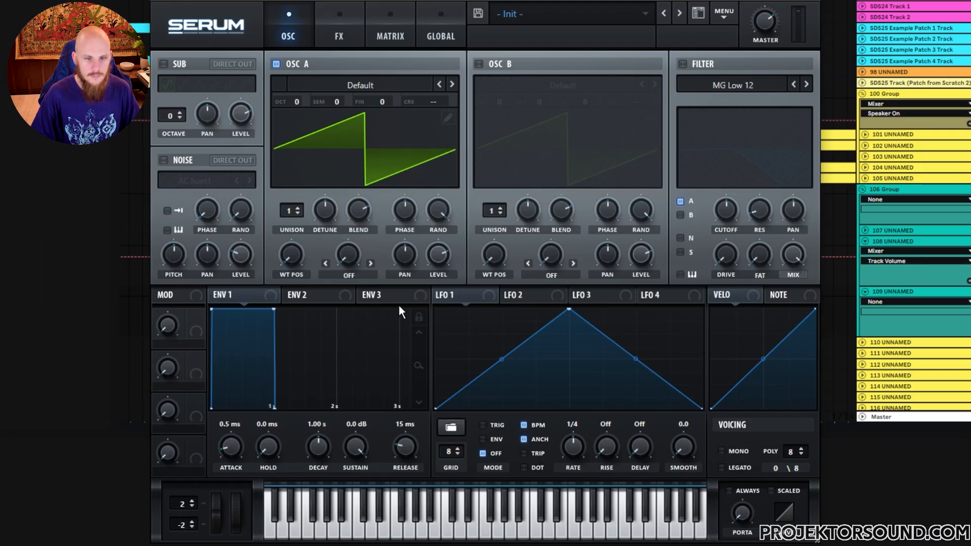
Load wavetable 0635 from Projektor Tones Pack Vol.2, Part 05, into OSC A and raise ENV 1's release slightly
left_click(367, 83)
mouse_move(390, 222)
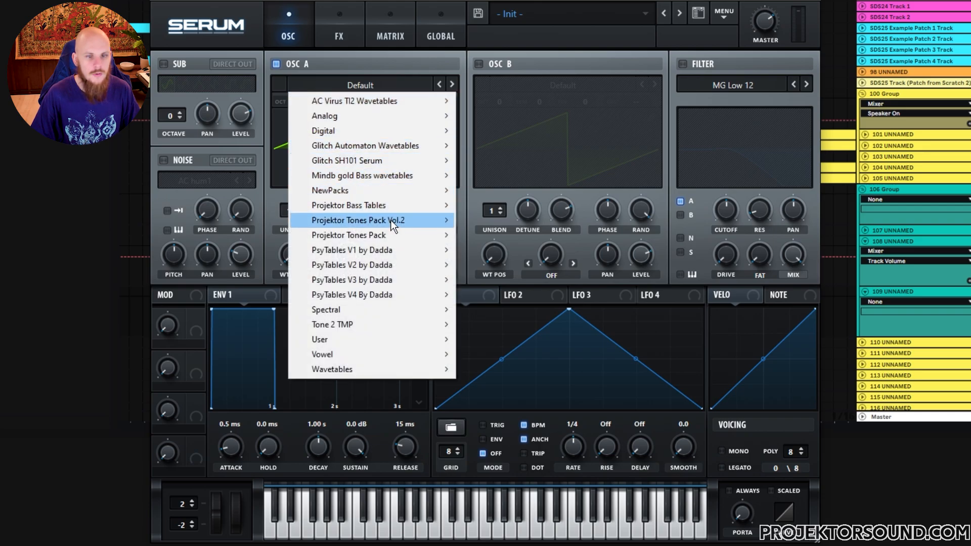
mouse_move(525, 298)
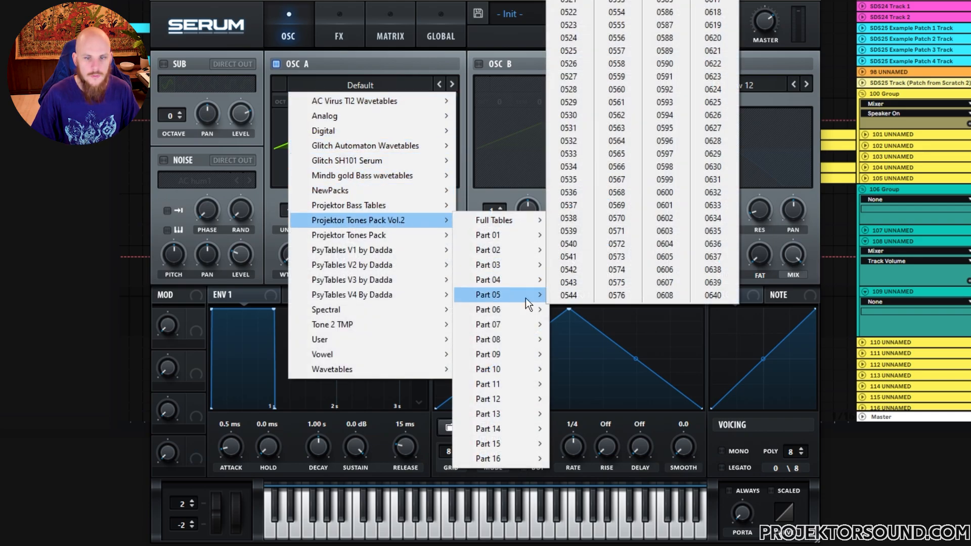
left_click(710, 211)
left_click(451, 87)
left_click(450, 87)
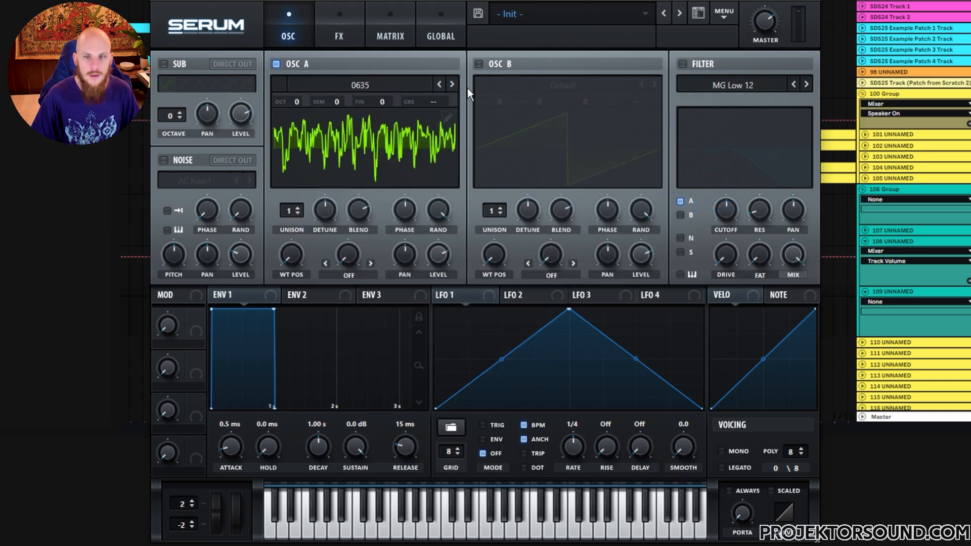
left_click_drag(414, 444, 417, 440)
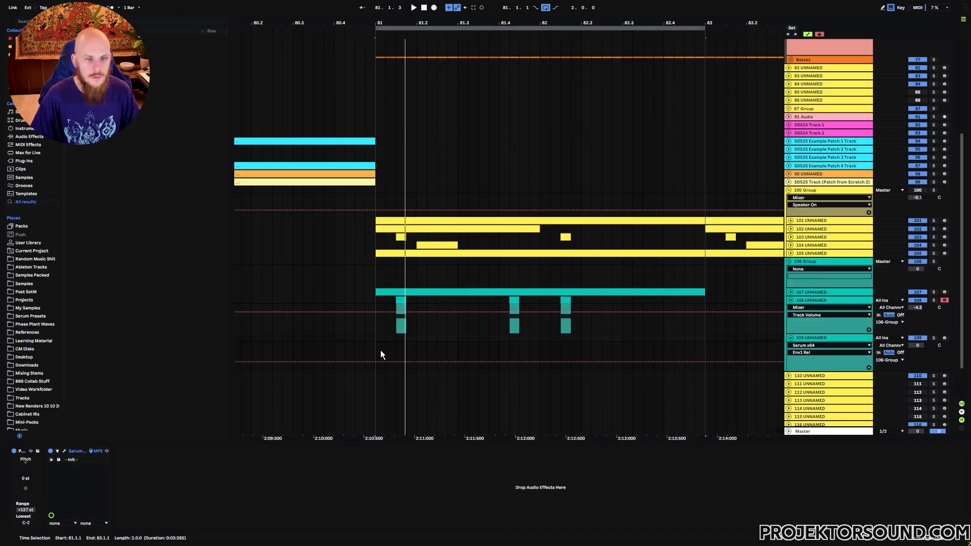
Create a two-bar MIDI clip at bar 81 on track 109 with short F3 notes at 1.1.1, 1.1.3 and 1.1.4
left_click_drag(377, 336, 703, 335)
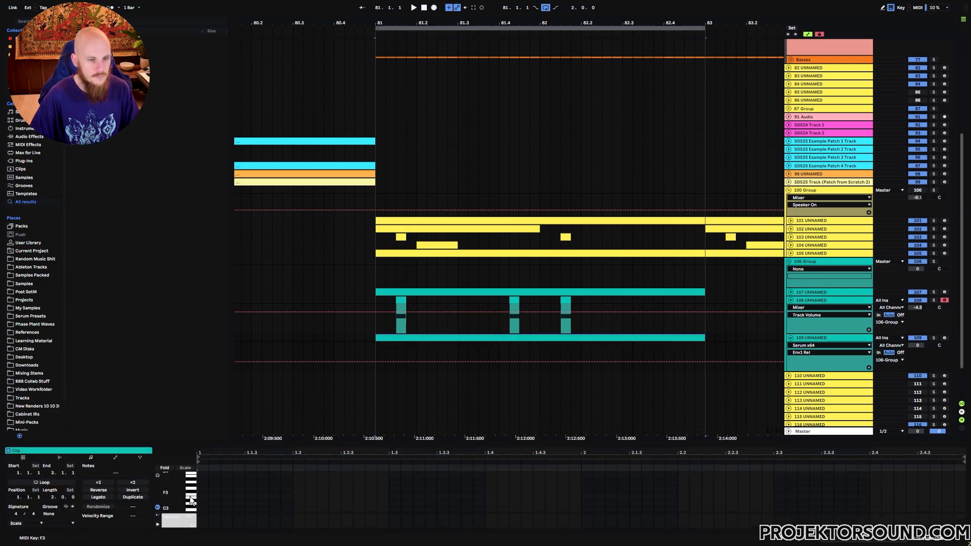
left_click(249, 495)
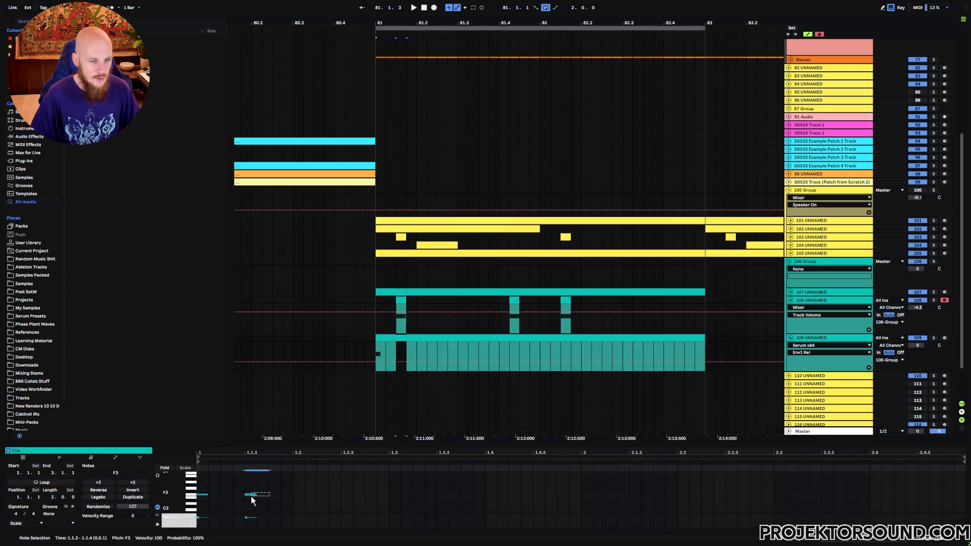
left_click(274, 495)
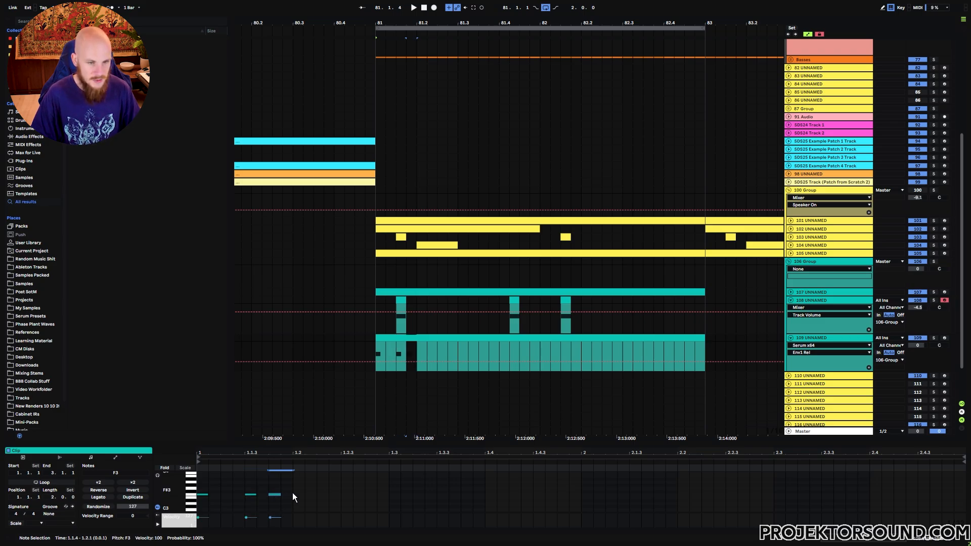
Extend the F3 notes into a half-bar rhythm and duplicate it across track 109's two-bar clip
left_click_drag(265, 484, 195, 502)
key("ctrl+d")
key("ctrl+d")
left_click_drag(411, 477, 208, 504)
key("Delete")
key("ctrl+d")
key("ctrl+d")
key("ctrl+d")
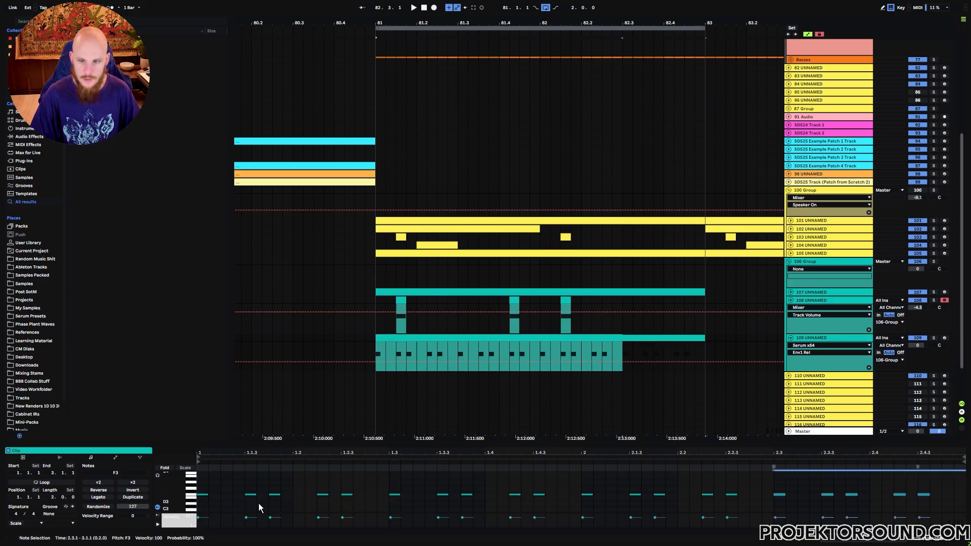
Play the loop, fold track 108, and lower track 109's volume to about -4.1 dB
key("space")
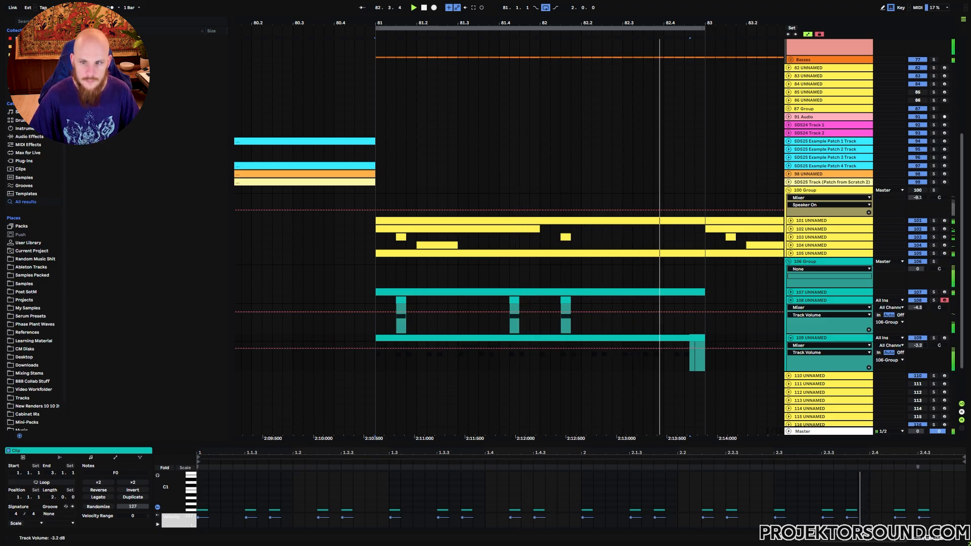
left_click(790, 300)
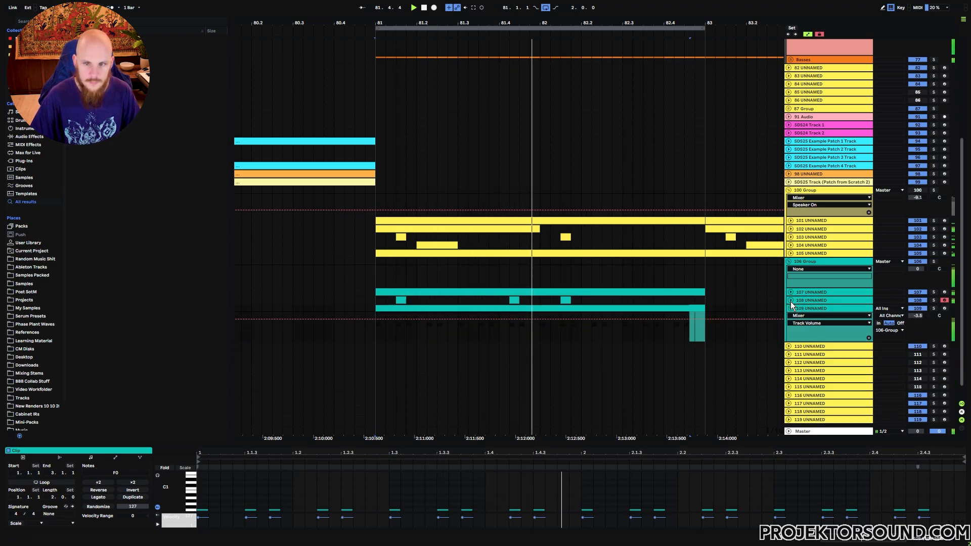
left_click_drag(918, 316, 917, 319)
left_click(841, 308)
key("space")
Insert the MStereoSpread effect after Serum on track 109
left_click(529, 336)
right_click(505, 335)
right_click(505, 335)
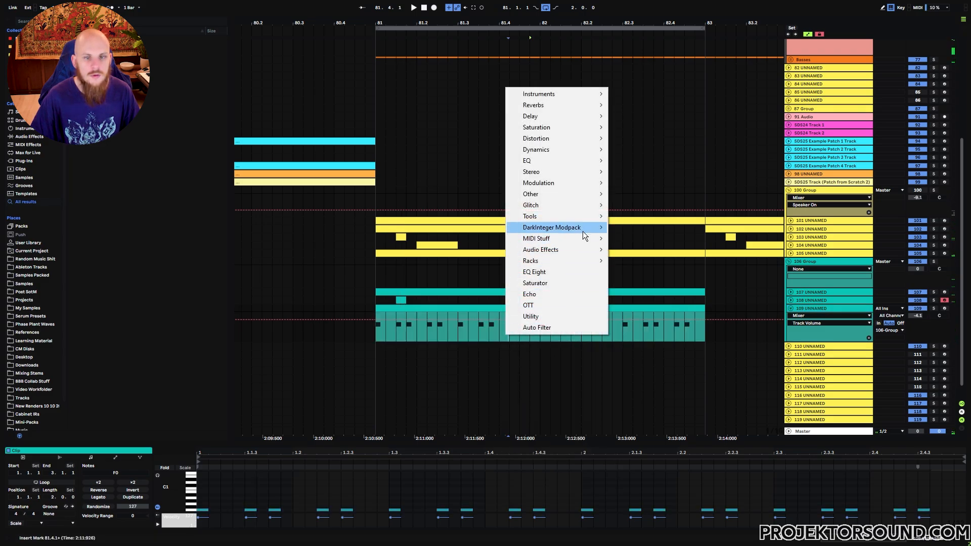
mouse_move(574, 172)
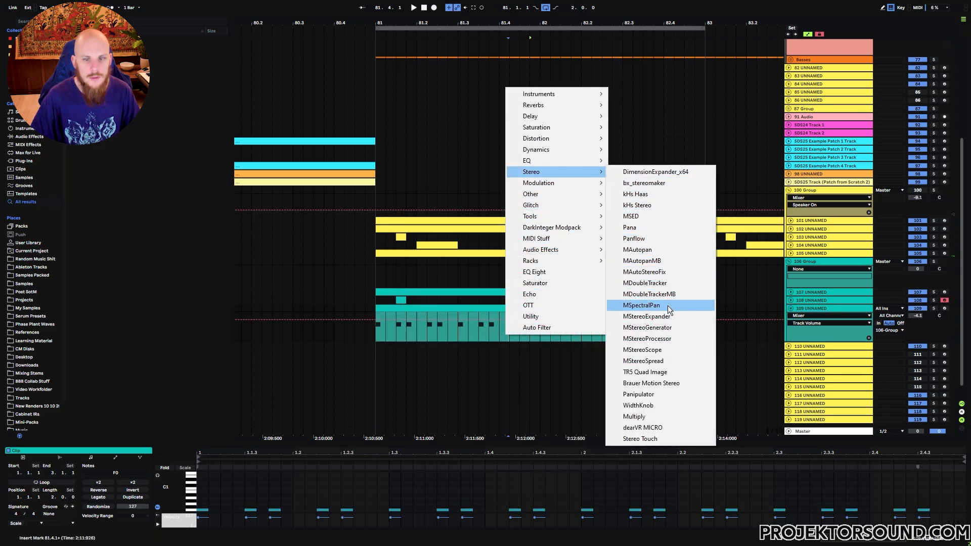
left_click(645, 361)
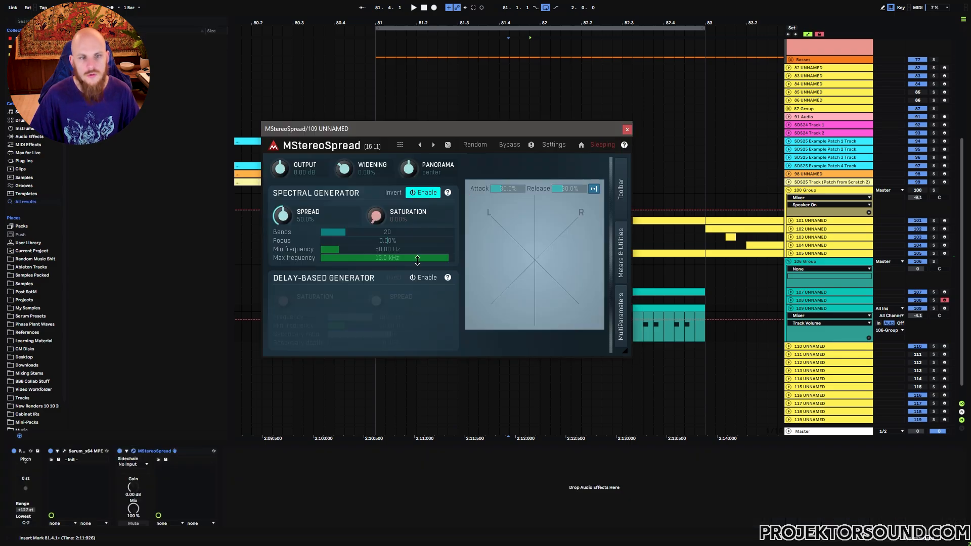
Raise MStereoSpread's spectral generator spread to about 68% and its bands to 26 on track 109
left_click_drag(285, 217, 285, 200)
left_click_drag(381, 231, 389, 232)
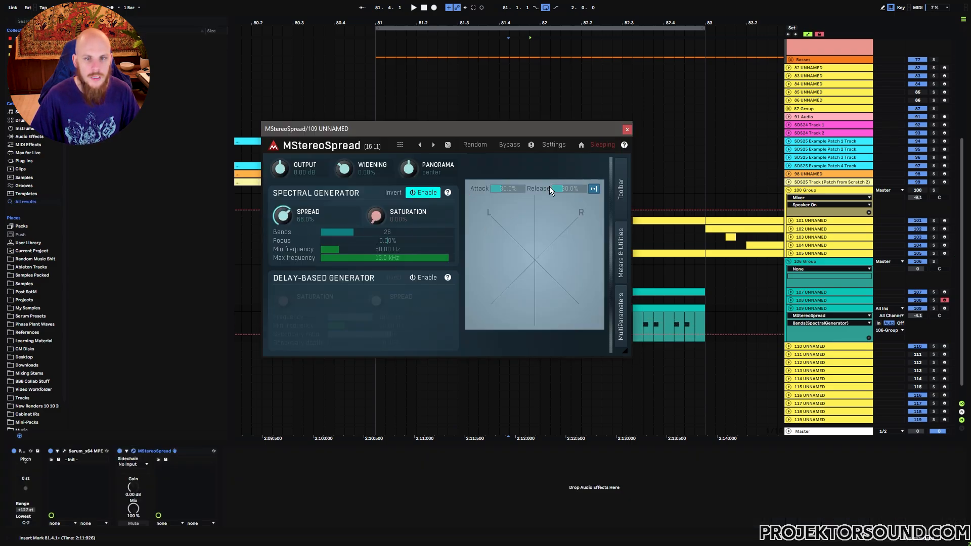
left_click(627, 129)
Play the loop from bar 81, lower track 109's volume to about -7.7 dB, and fold the track
left_click(379, 319)
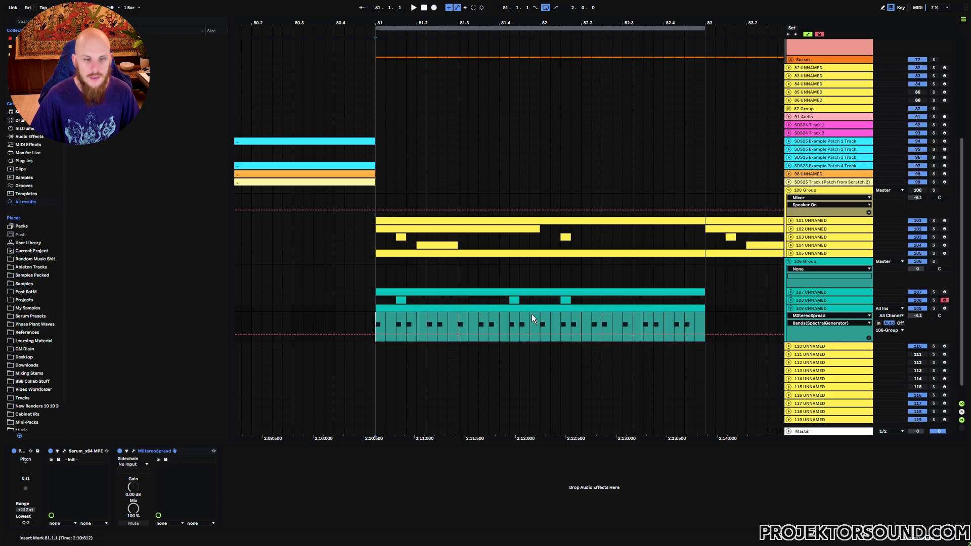
key("space")
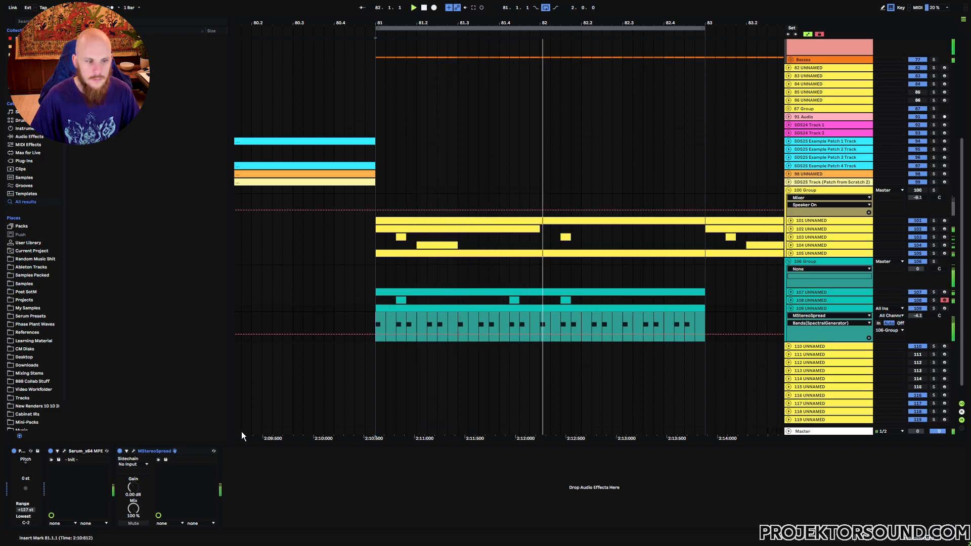
left_click_drag(917, 316, 917, 332)
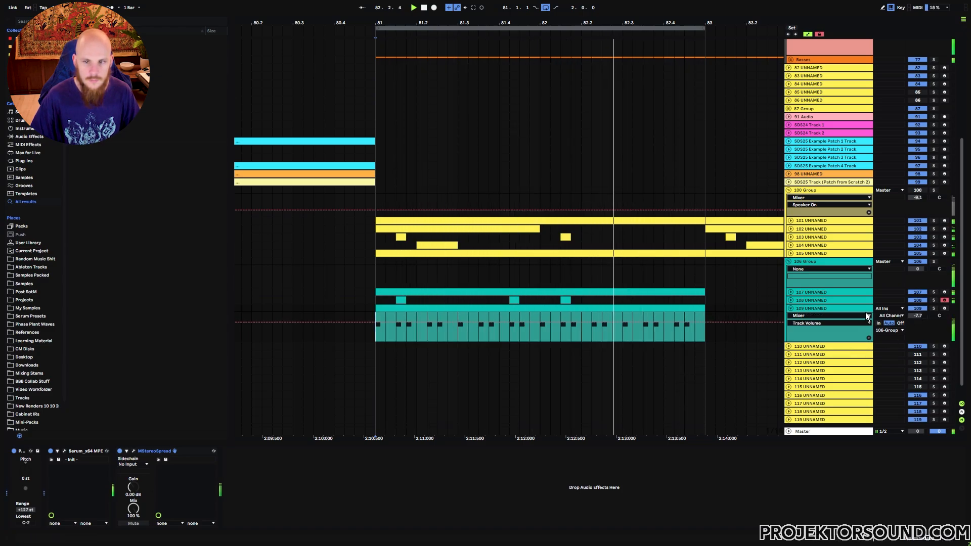
left_click(791, 309)
Adjust oscillator A's unison voices in track 107's Serum while auditioning the loop
left_click(808, 292)
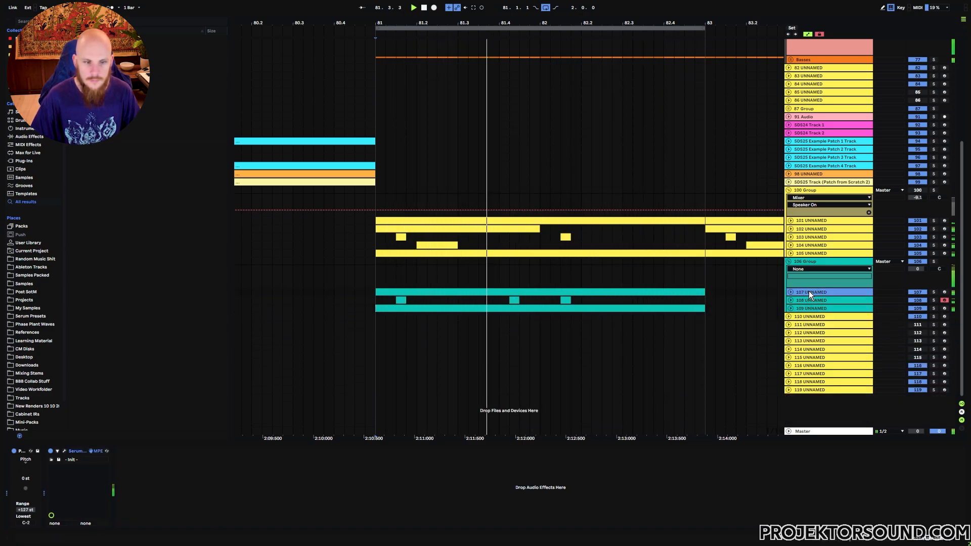
left_click(65, 450)
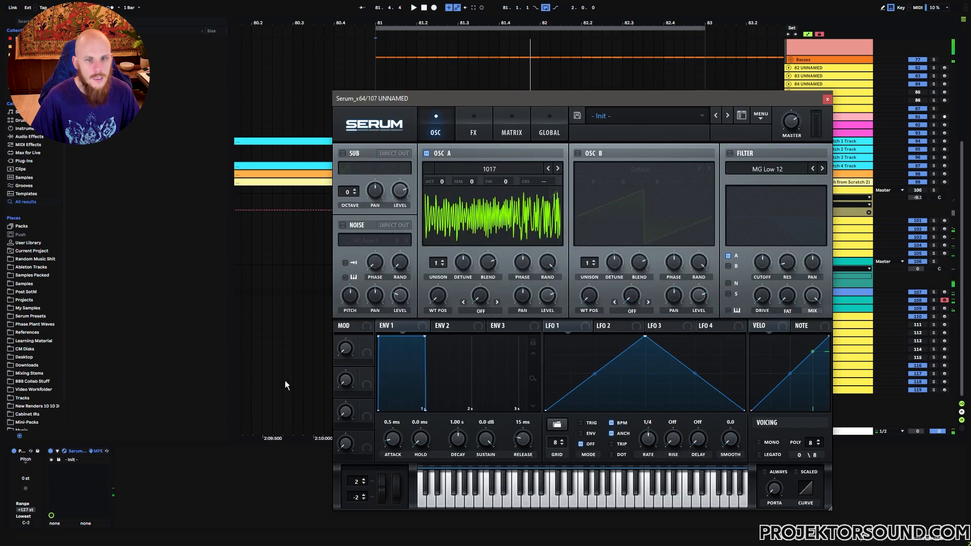
left_click(442, 262)
left_click_drag(451, 289, 449, 299)
key("space")
left_click(827, 99)
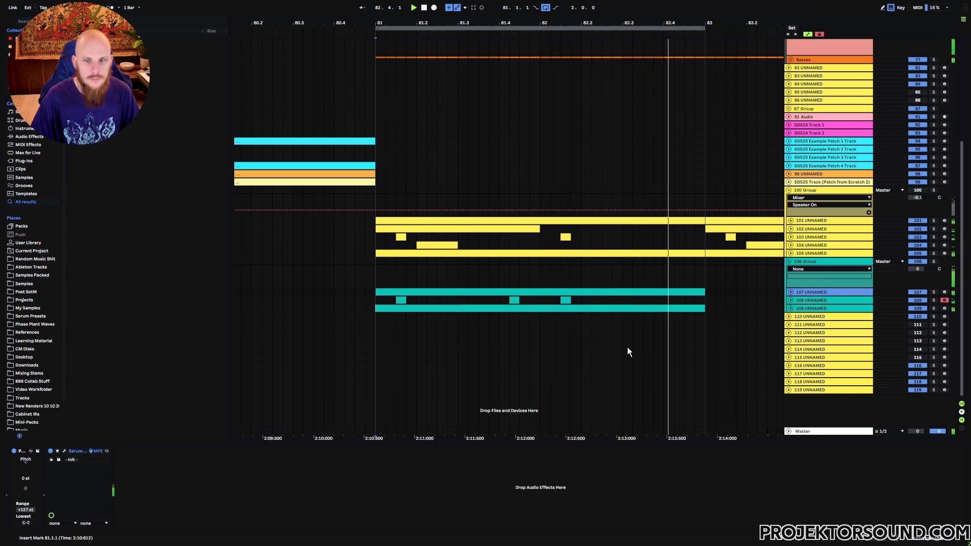
Add track 110 to the 106 Group, select its range from 82.3.1 to 83.1.1, and insert Serum
left_click(813, 306)
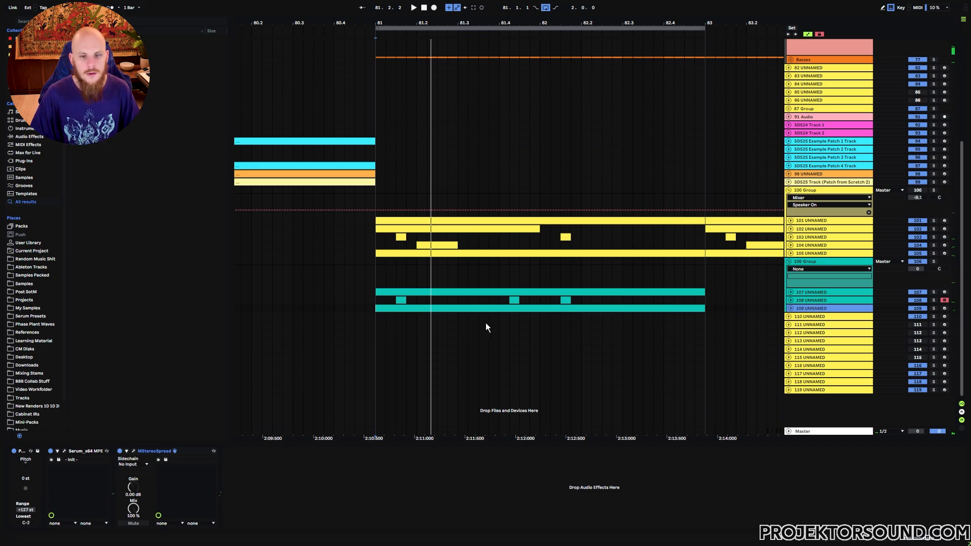
left_click_drag(620, 318, 705, 323)
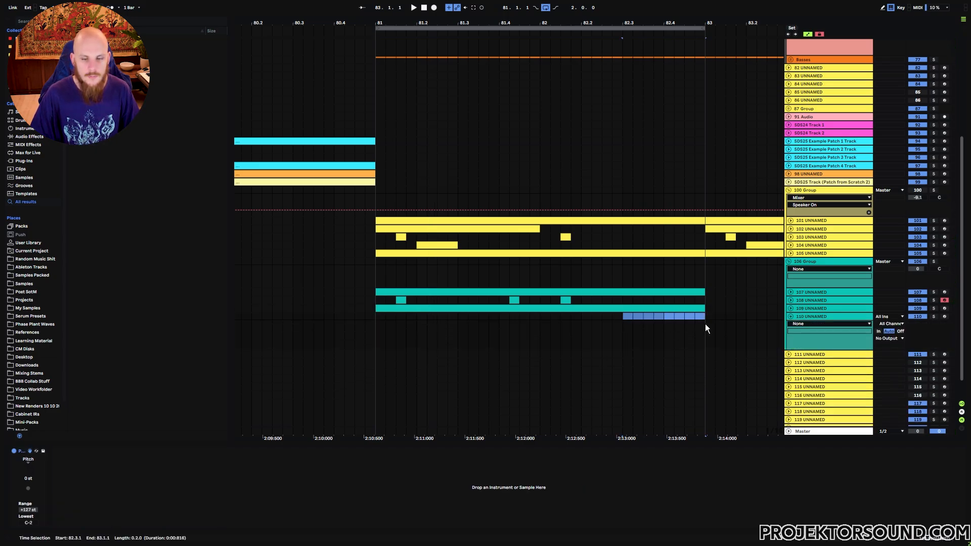
right_click(642, 328)
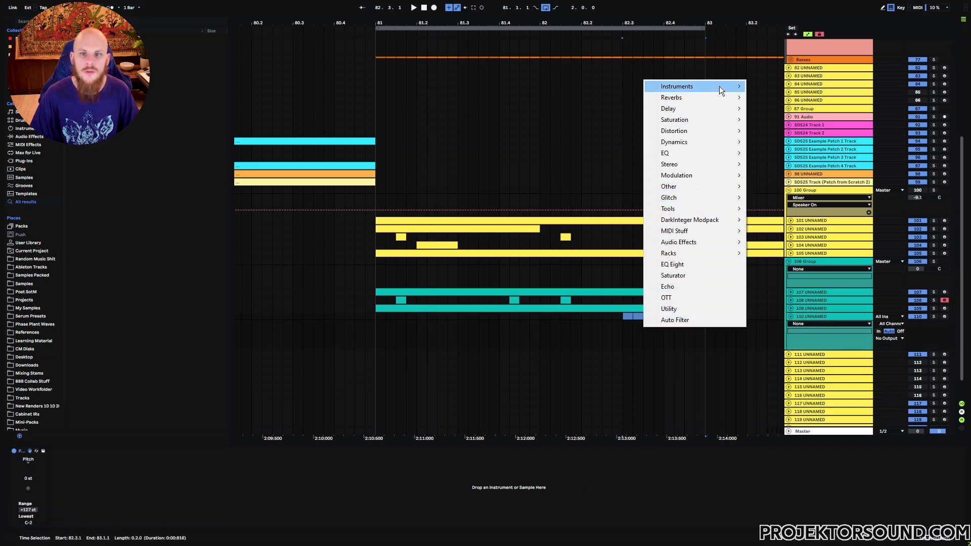
mouse_move(719, 86)
left_click(790, 87)
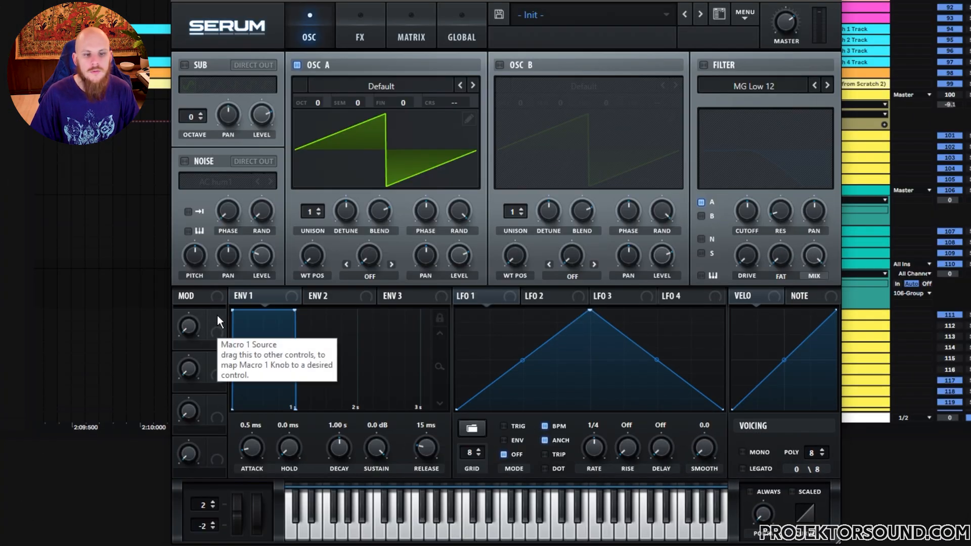
In track 110's Serum, map Macro 1 to oscillator A's coarse pitch at 49 and enable a Band 24 filter with adjusted cutoff
left_click_drag(214, 316, 496, 132)
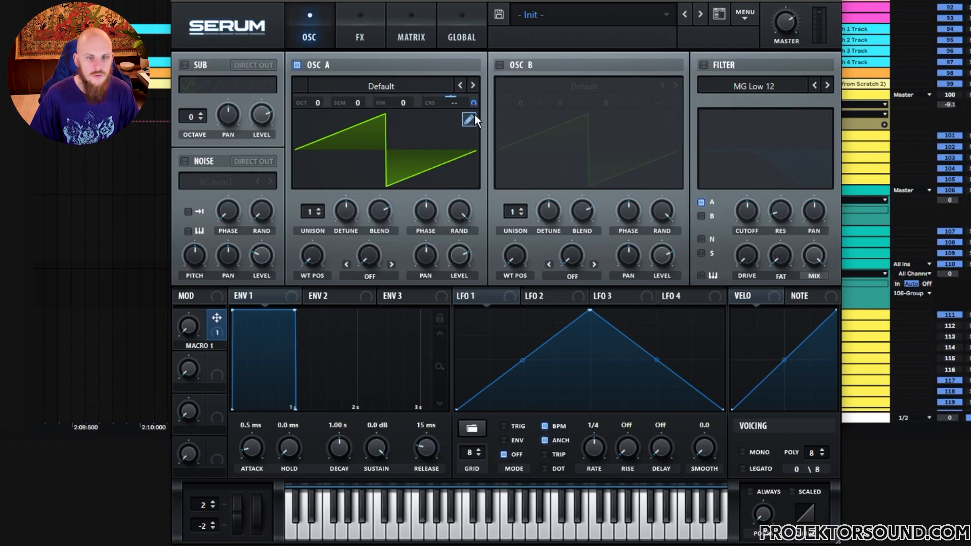
left_click_drag(471, 101, 473, 103)
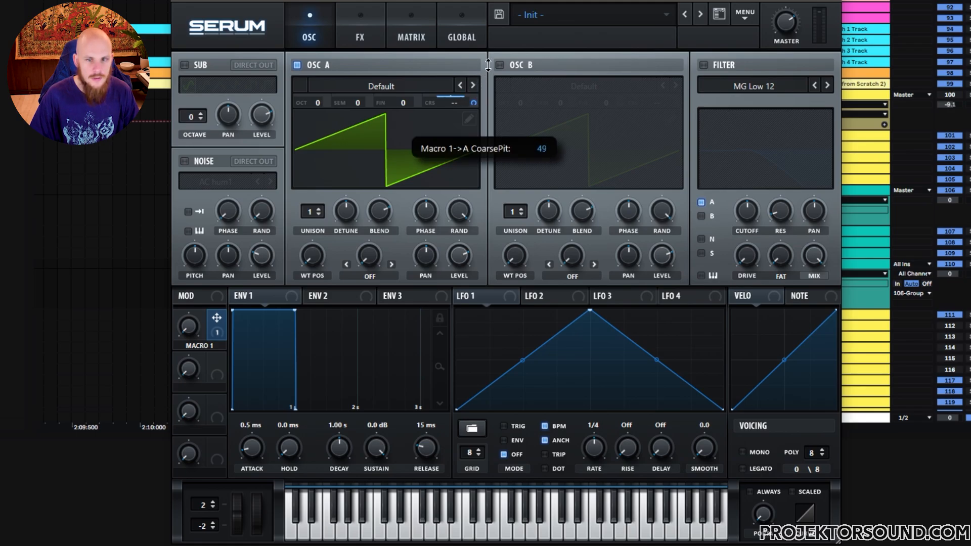
left_click(703, 65)
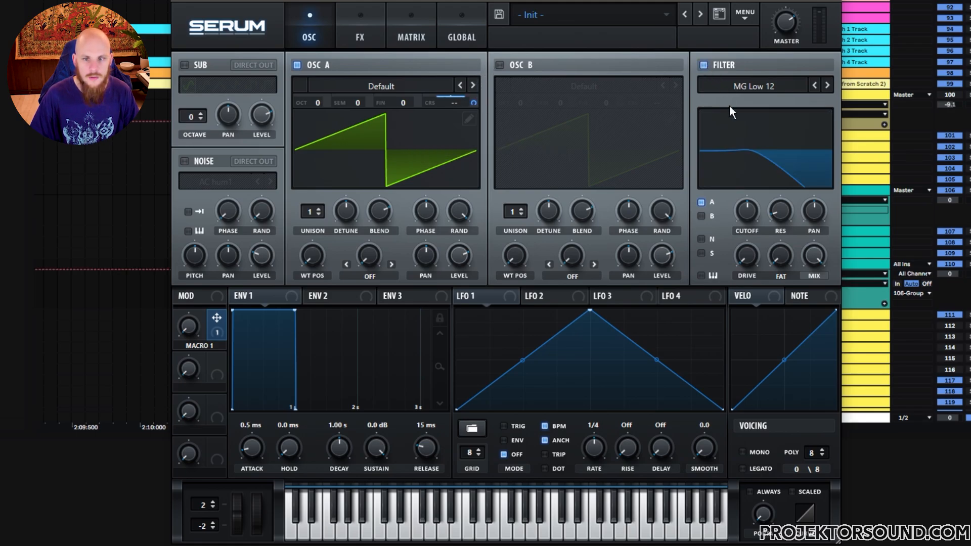
left_click(773, 87)
mouse_move(761, 103)
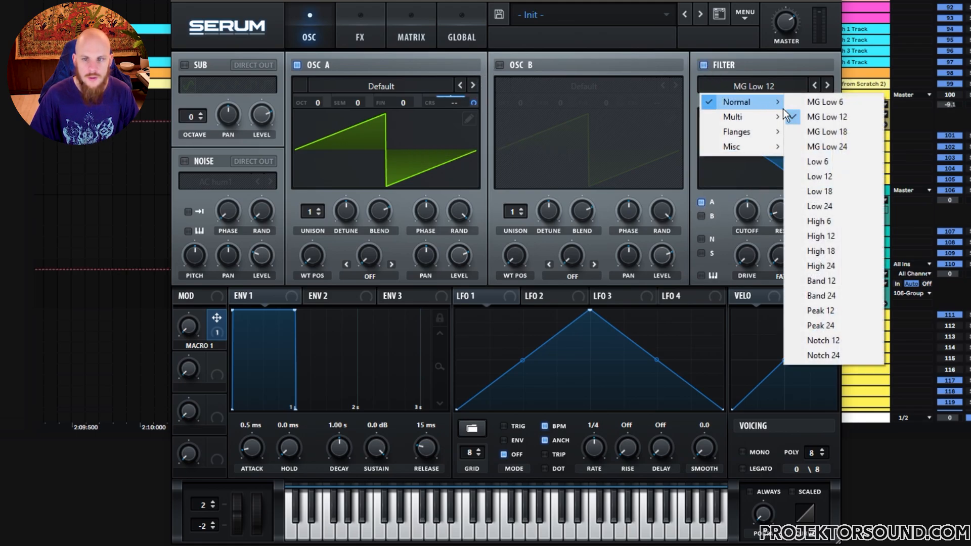
left_click(829, 295)
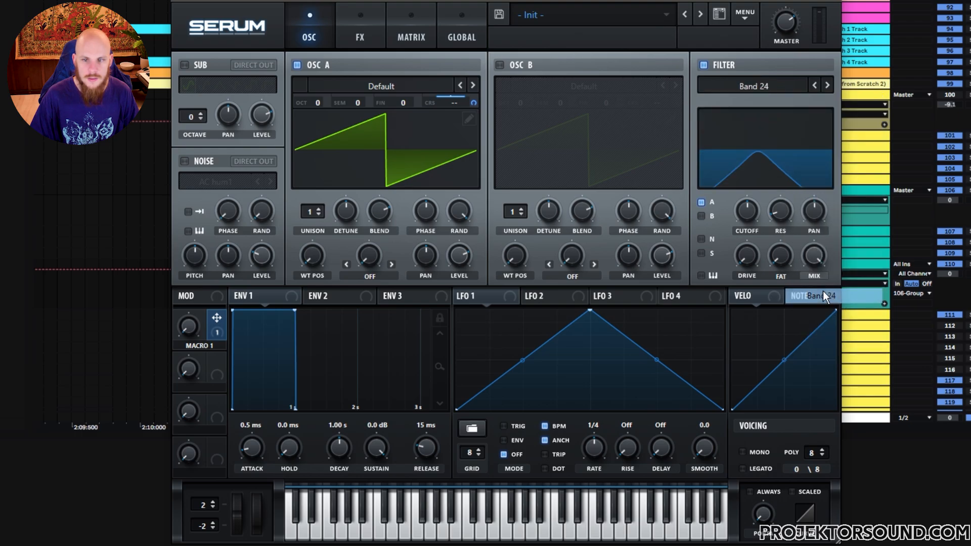
mouse_move(748, 224)
left_mouse_down()
mouse_move(750, 201)
mouse_move(727, 226)
mouse_move(748, 203)
mouse_move(744, 211)
mouse_move(743, 188)
mouse_move(733, 217)
left_mouse_up()
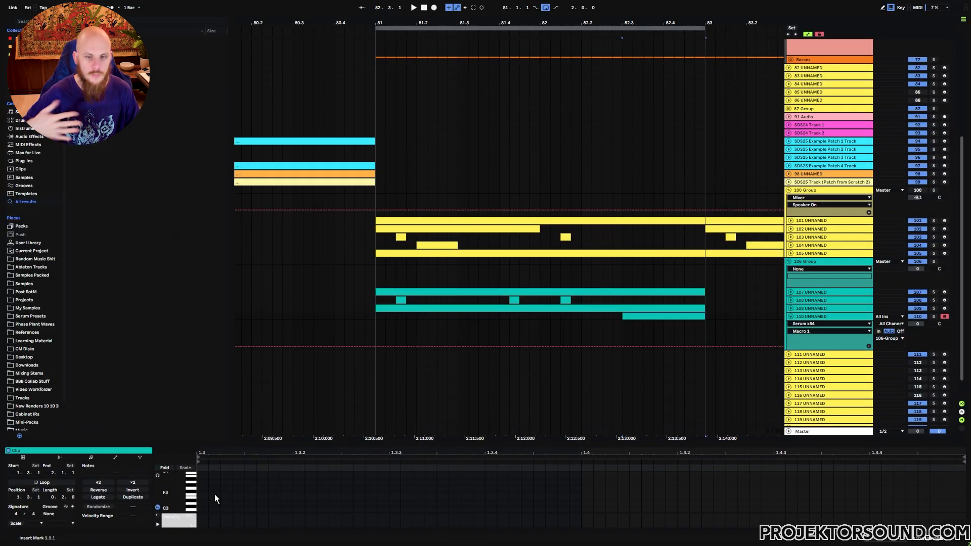
Fill track 110's half-bar clip at 82.3.1 with short F2 notes repeated on every sixteenth
scroll(202, 496, "down", 3)
left_click(199, 497)
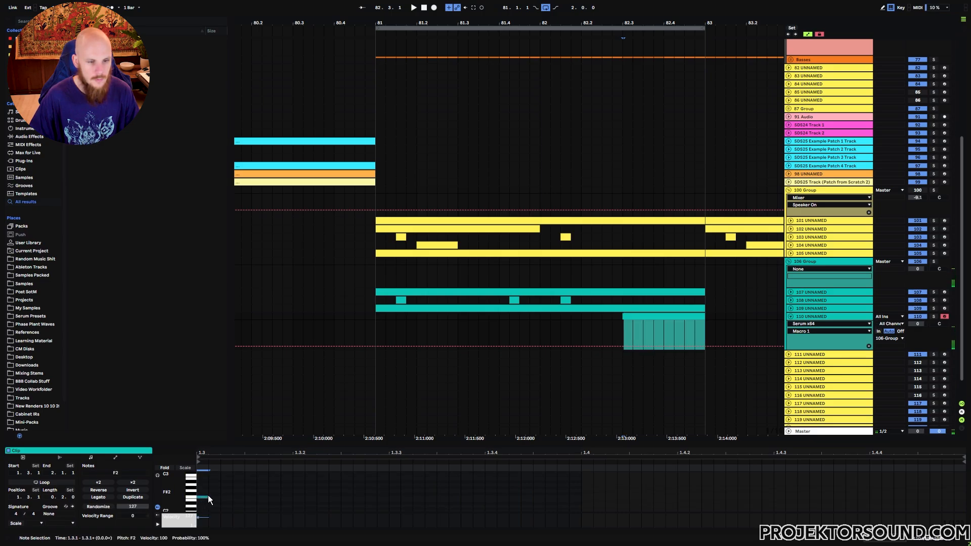
left_click_drag(208, 496, 293, 487)
key("ctrl+d")
key("ctrl+d")
key("ctrl+d")
key("ctrl+d")
key("ctrl+d")
key("ctrl+d")
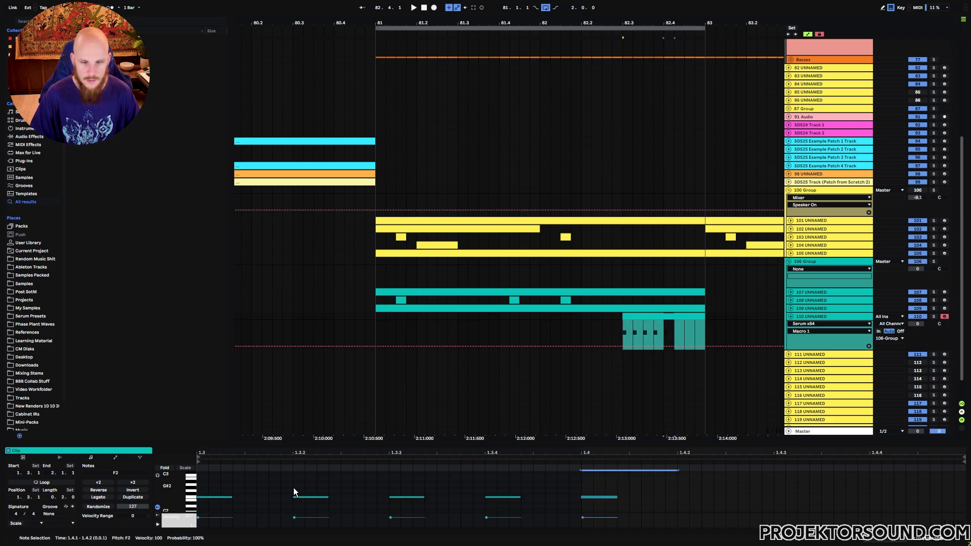
key("ctrl+d")
Vary the F2 note lengths in track 110's clip, holding the second note longer and shortening the first
left_click(304, 491)
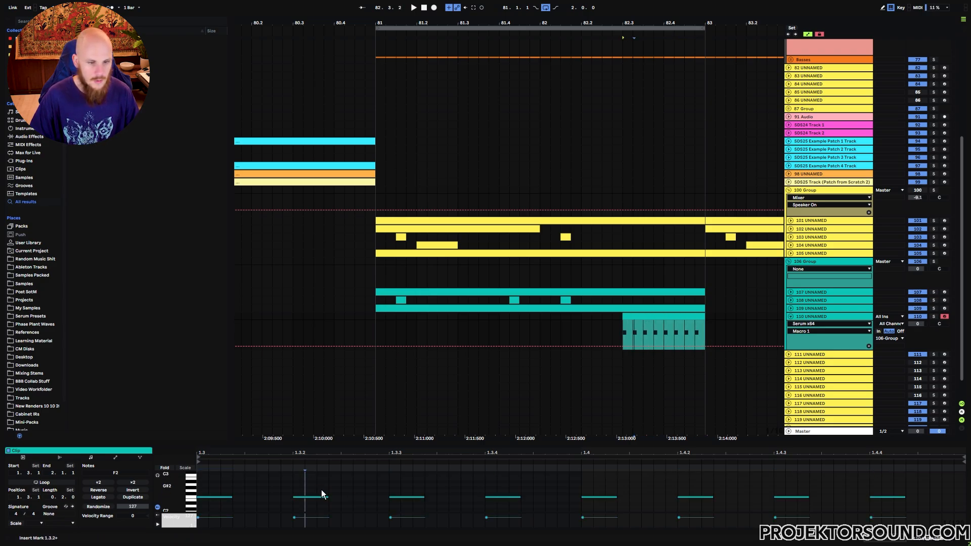
left_click_drag(328, 497, 425, 499)
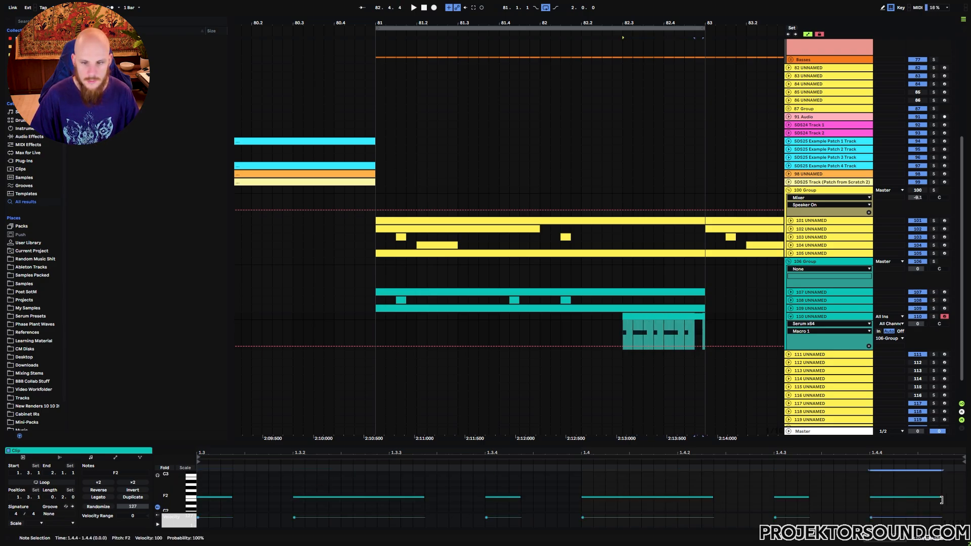
left_click_drag(809, 497, 797, 497)
left_click_drag(232, 497, 222, 498)
Draw a curved Macro 1 automation rise and fall over track 110's clip, ending at mid level, and play it
left_click(601, 335)
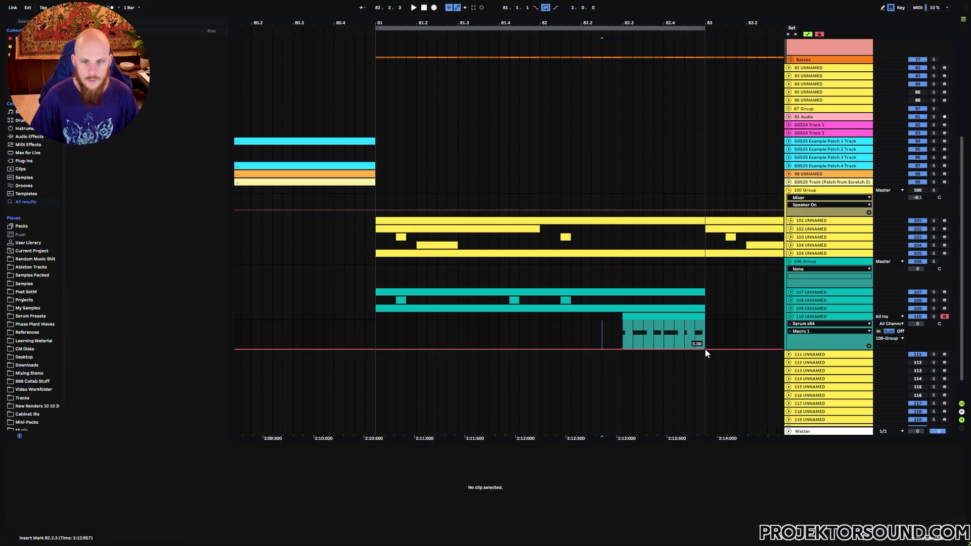
left_click_drag(663, 349, 672, 322)
key("space")
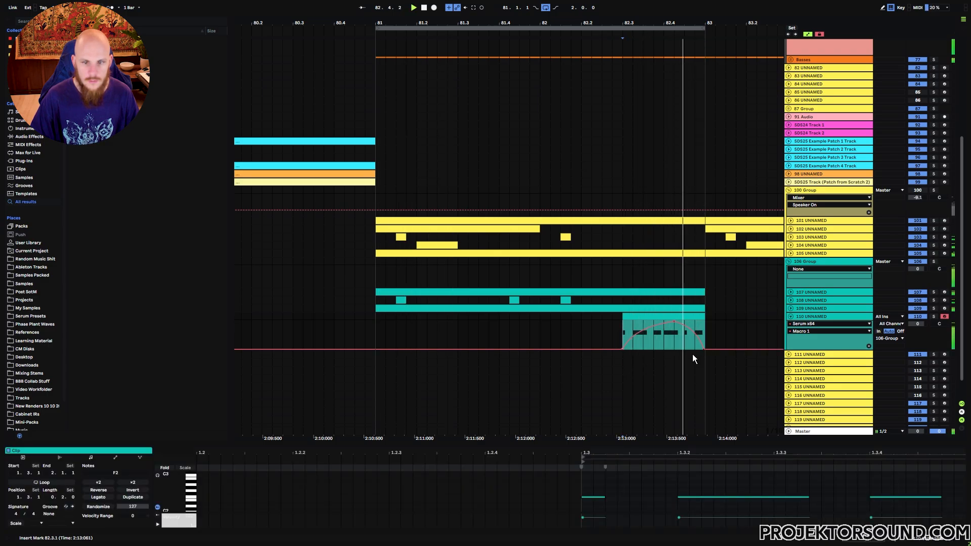
left_click_drag(704, 347, 698, 339)
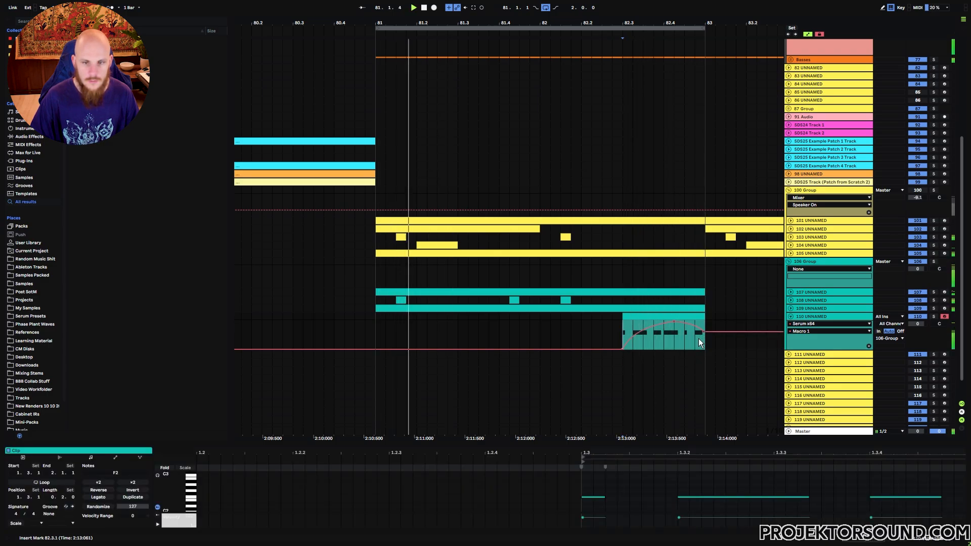
Duplicate the two-bar clips of tracks 107 to 110 from bar 81 repeatedly up to bar 97
left_click(386, 316)
left_click_drag(448, 26, 354, 4)
left_click(345, 291)
left_click(397, 316, "shift")
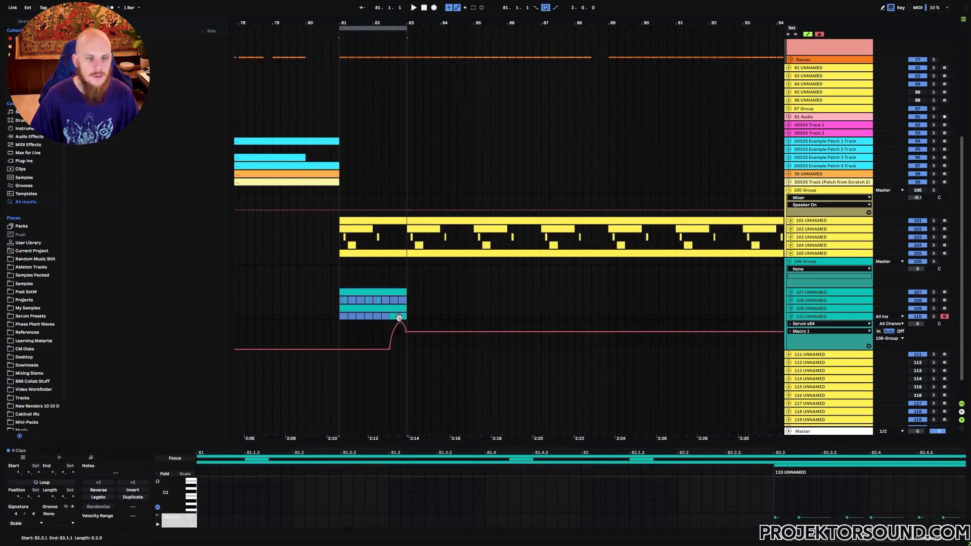
key("ctrl+d")
key("ctrl+d")
key("ctrl+d")
key("ctrl+d")
key("ctrl+d")
left_click_drag(501, 21, 500, 8)
key("ctrl+d")
key("ctrl+d")
left_click(457, 275)
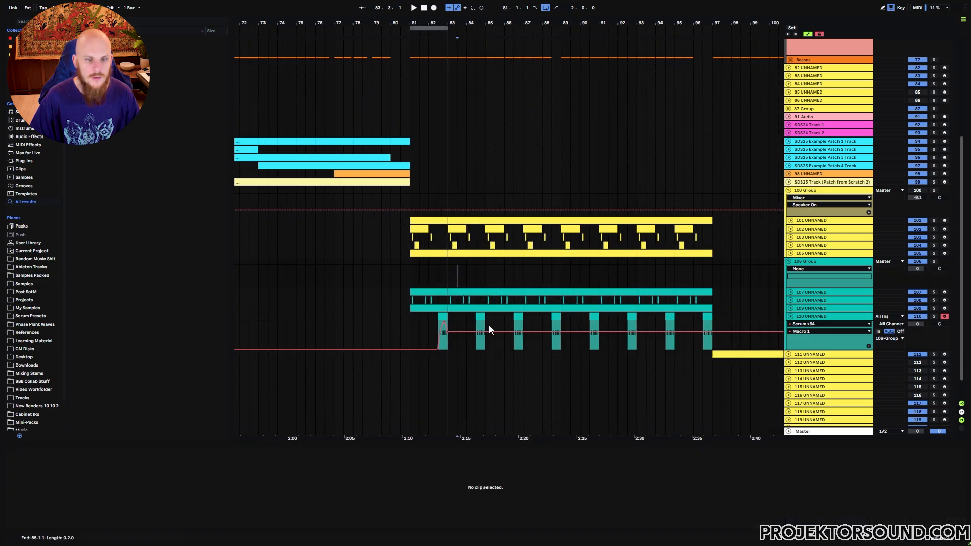
Draw varied Macro 1 automation rises and dips over track 110's repeated clips between bars 84 and 91
mouse_move(476, 332)
left_mouse_down()
mouse_move(479, 322)
mouse_move(485, 349)
mouse_move(523, 323)
left_mouse_up()
left_click(480, 338)
key("space")
left_click(513, 348)
left_click(515, 342)
key("space")
key("space")
mouse_move(551, 323)
left_mouse_down()
mouse_move(560, 349)
mouse_move(598, 324)
mouse_move(588, 333)
left_mouse_up()
left_click(590, 349)
Continue the varied Macro 1 automation over track 110's remaining clips up to bar 97 while playing them
key("space")
scroll(553, 334, "up", 5)
left_click(569, 336)
left_click(550, 337)
key("space")
scroll(587, 341, "down", 3)
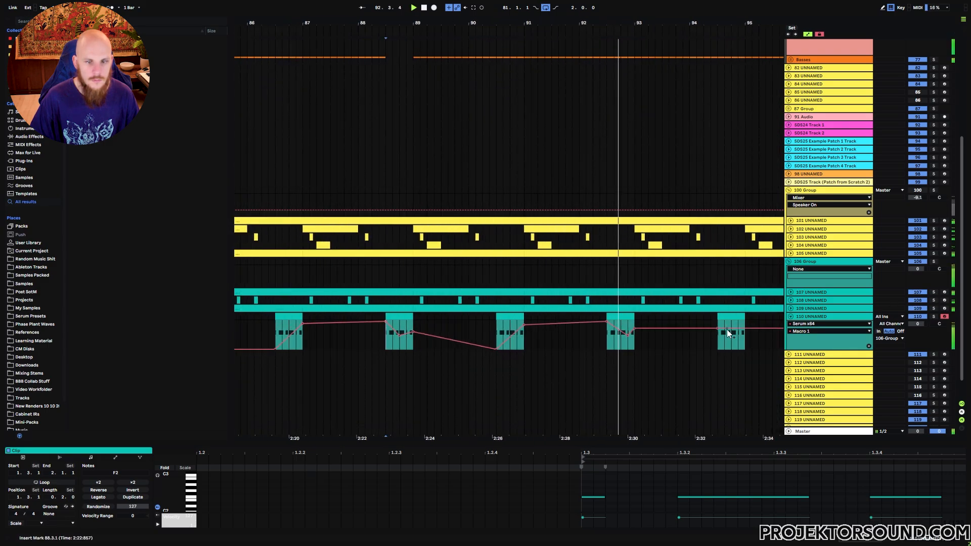
left_click_drag(745, 342, 744, 343)
left_click_drag(745, 342, 435, 318)
left_click_drag(518, 318, 518, 312)
left_click(531, 317)
left_click_drag(546, 317, 546, 298)
Extend the loop to 16 bars starting at bar 81 and play the full section
left_click_drag(514, 23, 698, 83)
left_click(512, 292)
key("space")
Insert OTT on the 106 Group and raise its master output to 10.0 dB
left_click(812, 236)
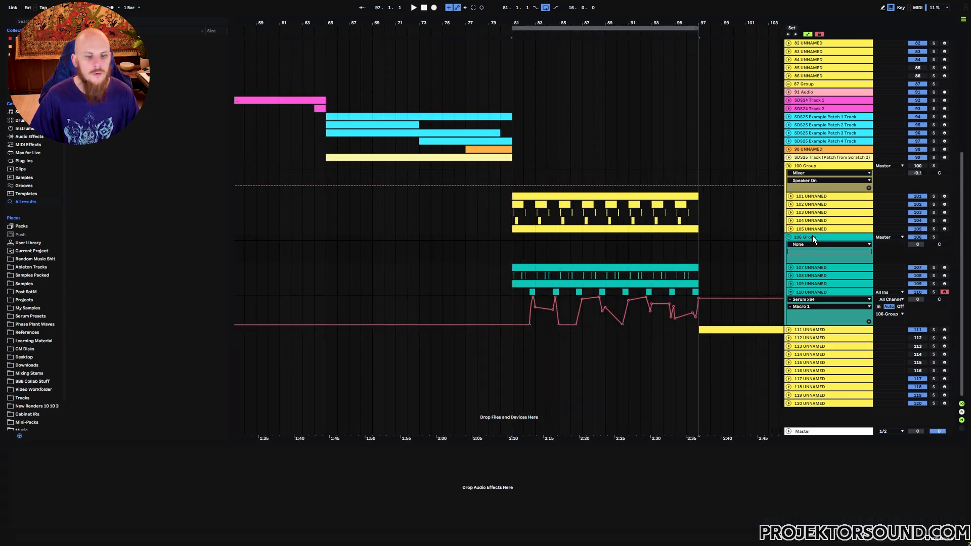
right_click(438, 487)
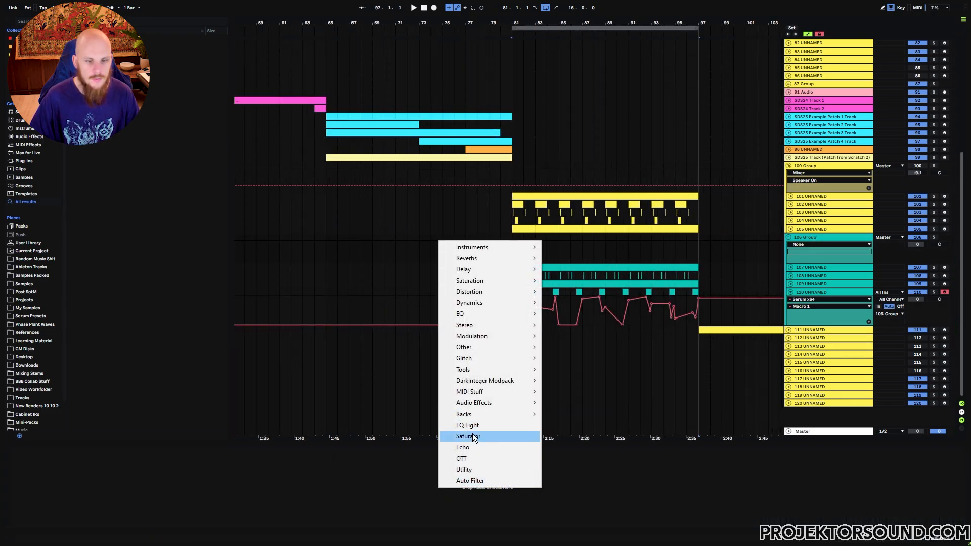
left_click(472, 460)
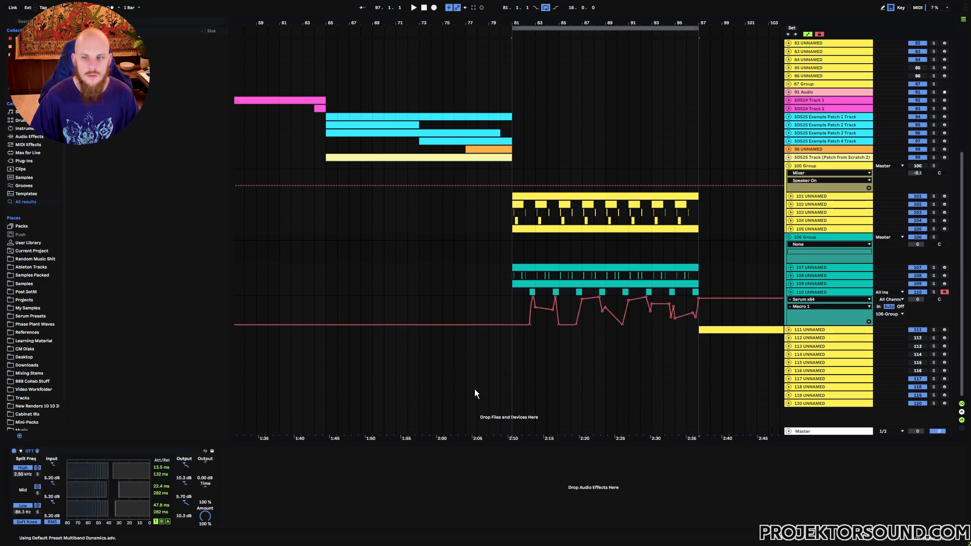
left_click(818, 274)
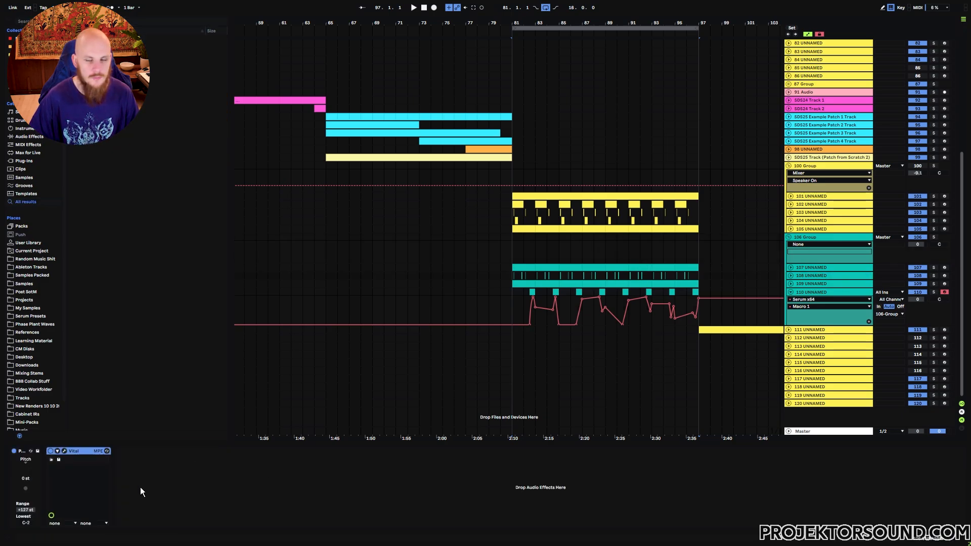
left_click(823, 242)
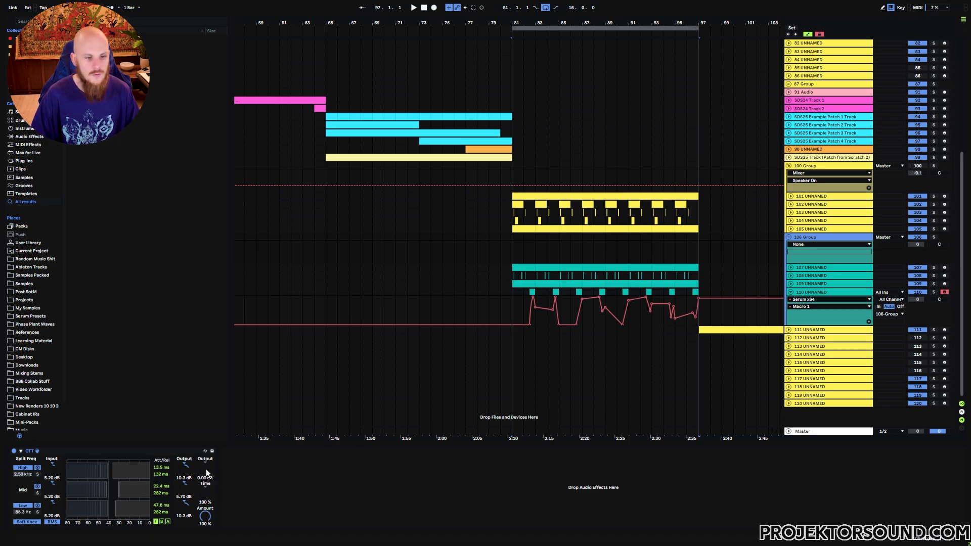
left_click_drag(205, 470, 205, 429)
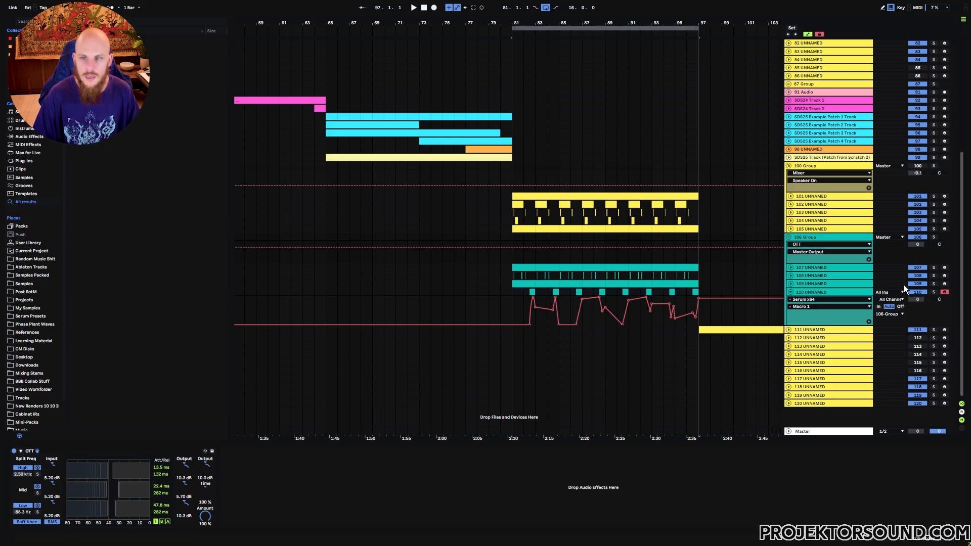
Solo the 106 Group, play it from bar 81, and raise OTT's time scaling to 214%
left_click(934, 238)
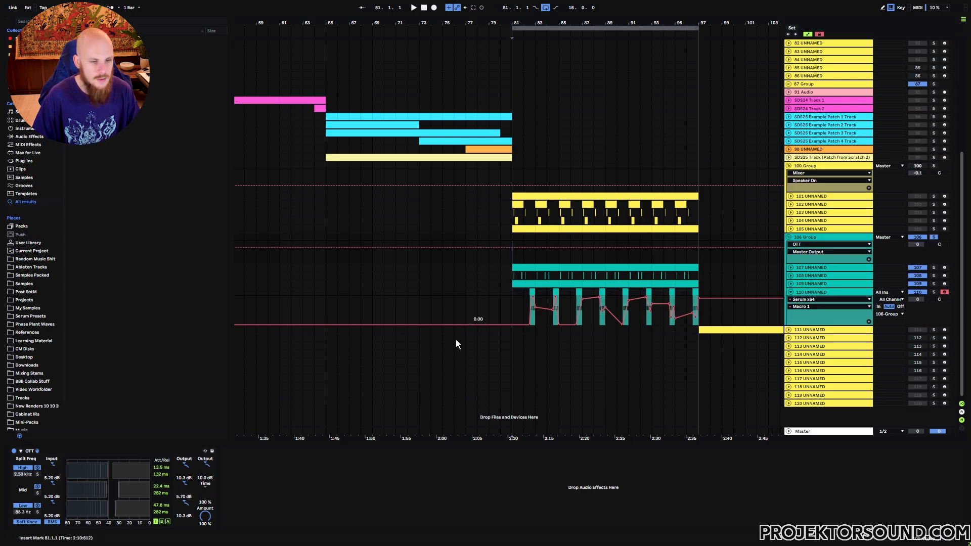
key("space")
mouse_move(204, 489)
left_mouse_down()
mouse_move(205, 450)
mouse_move(205, 474)
left_mouse_up()
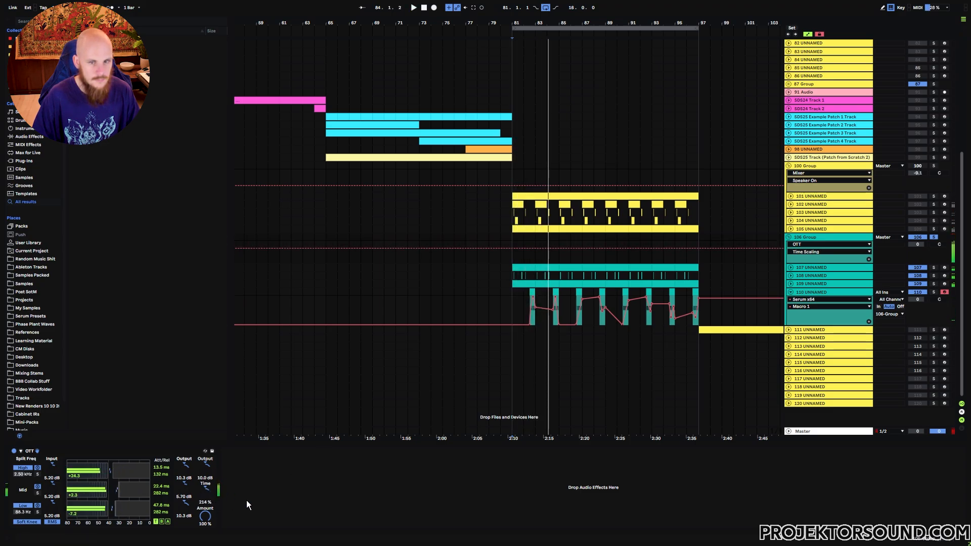
Insert FreeClip after Vital on track 108 and, during playback, set its gain to 10.1 dB and output to -10.6 dB
left_click(813, 277)
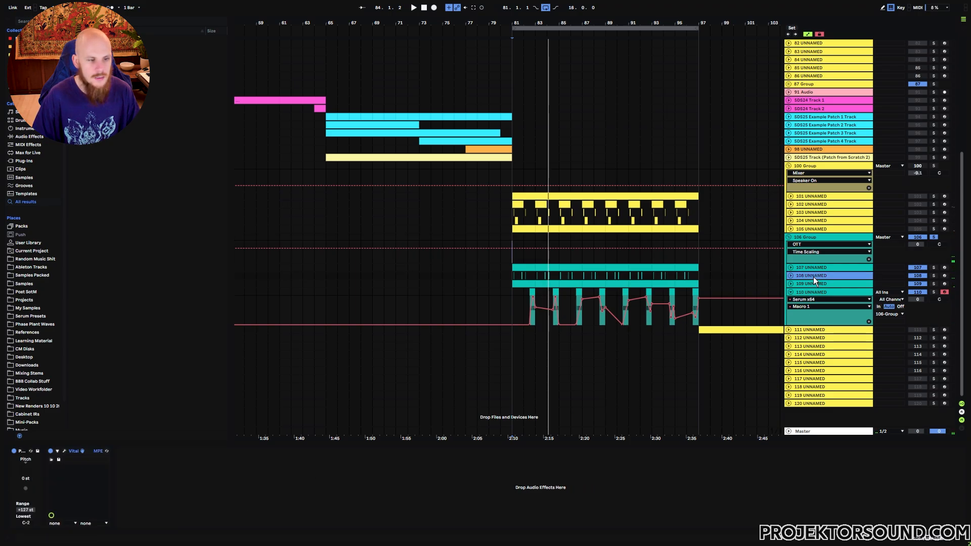
right_click(251, 484)
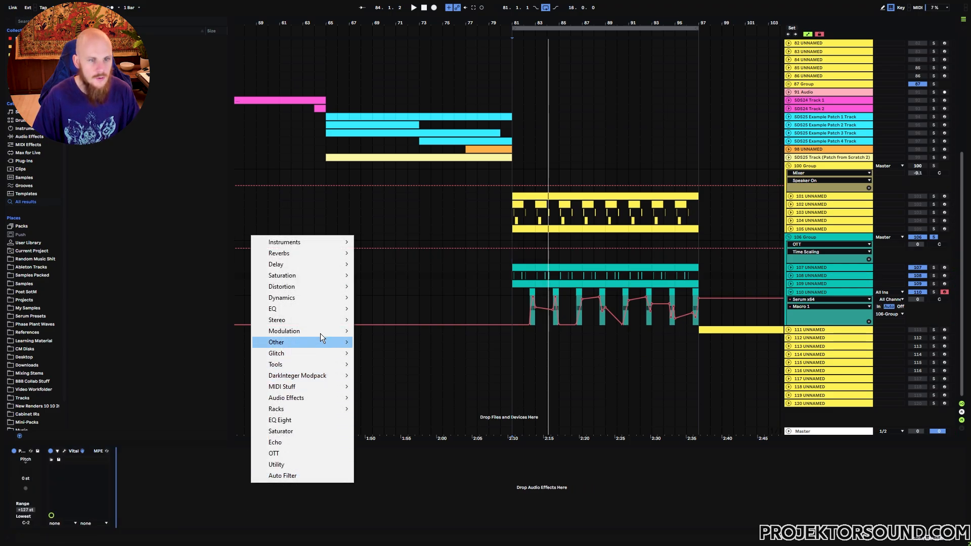
mouse_move(310, 298)
left_click(392, 231)
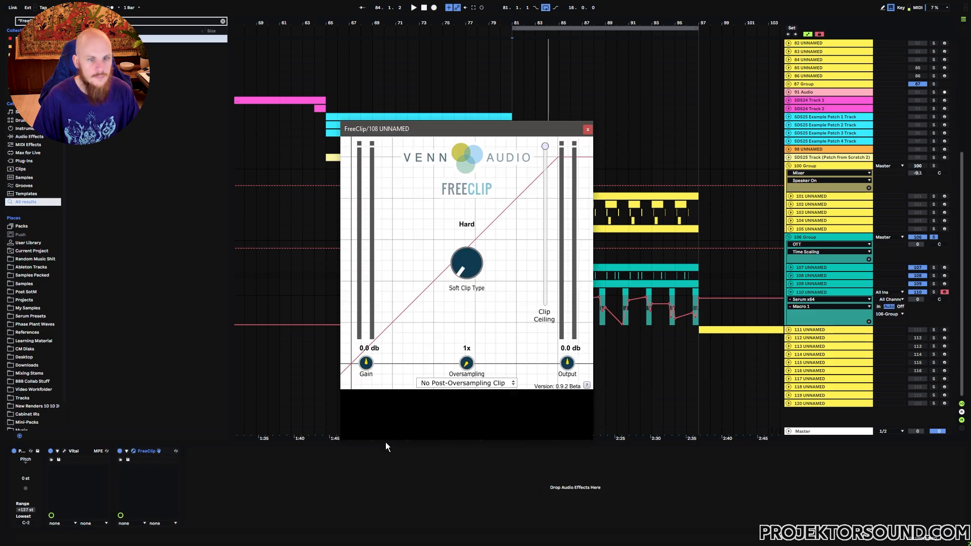
key("space")
left_click_drag(369, 362, 385, 327)
left_click_drag(567, 363, 555, 401)
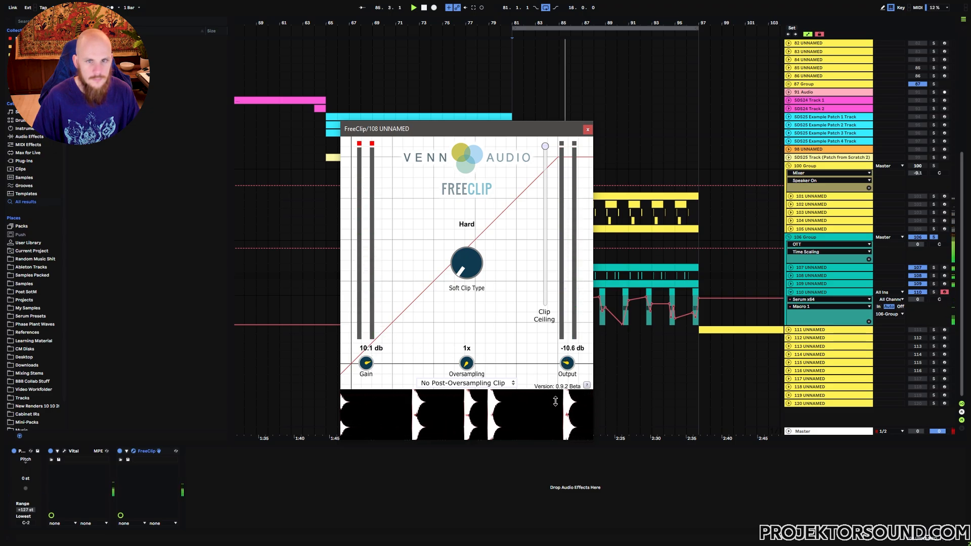
left_click(587, 130)
key("space")
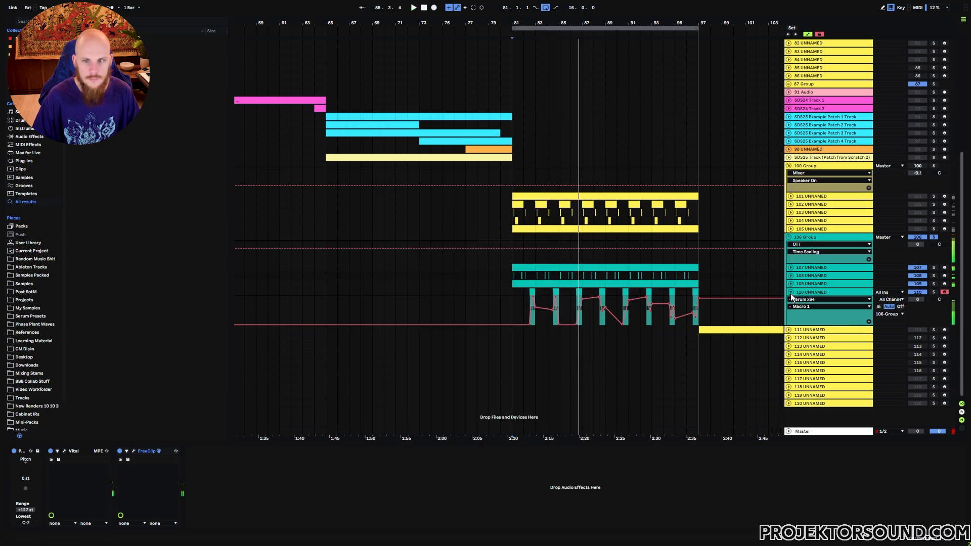
Add EQ Eight to the 106 Group with a low cut at 129 Hz, lower the group to -11.9 dB and play it unsoloed
left_click(790, 292)
left_click(817, 237)
right_click(343, 497)
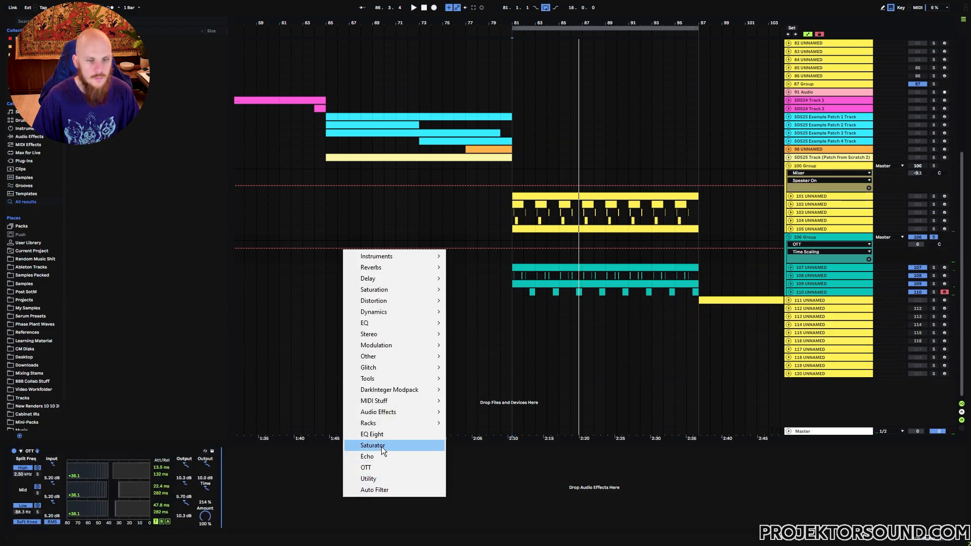
left_click(375, 435)
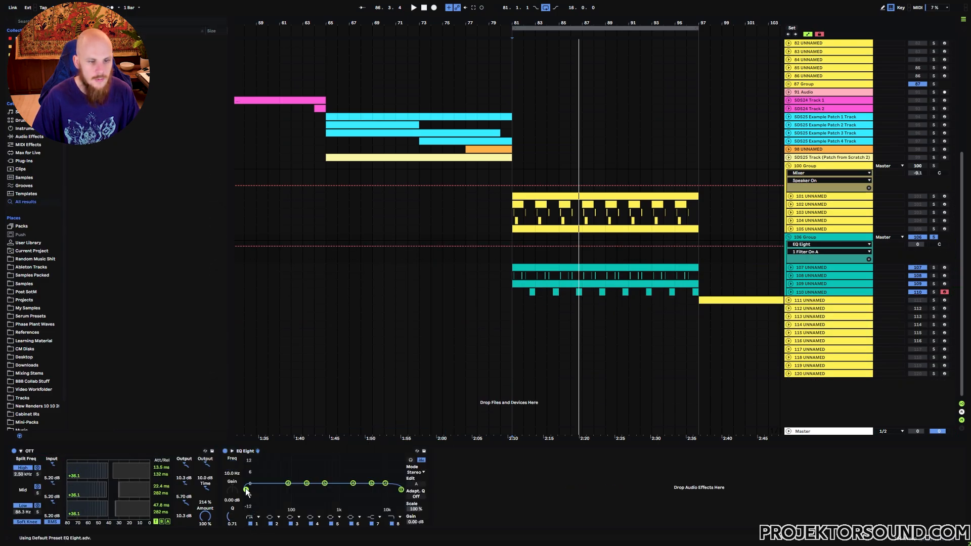
left_click_drag(922, 245, 921, 273)
key("space")
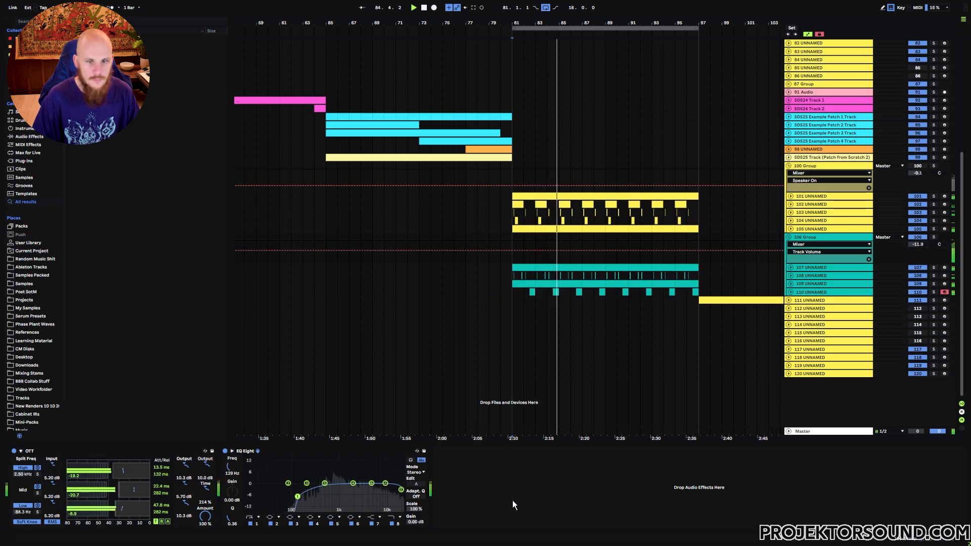
Enable the filter in track 109's Serum as Band 24, reduce its mix and adjust its cutoff
left_click(821, 283)
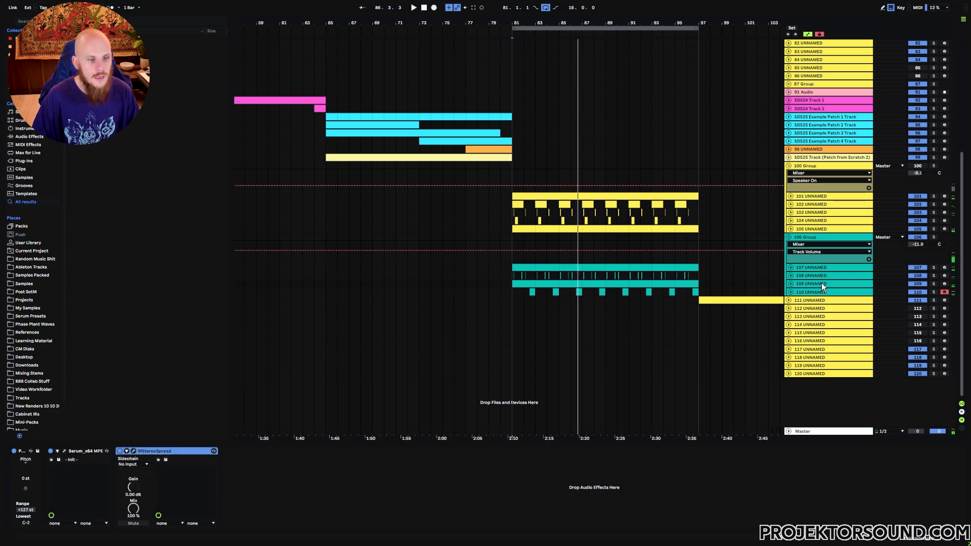
left_click(64, 451)
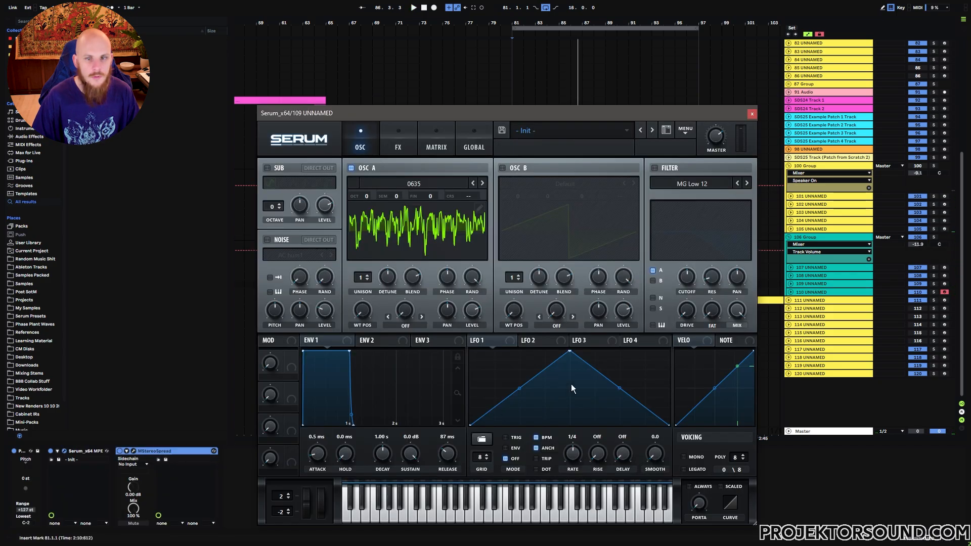
left_click(655, 169)
left_click(685, 182)
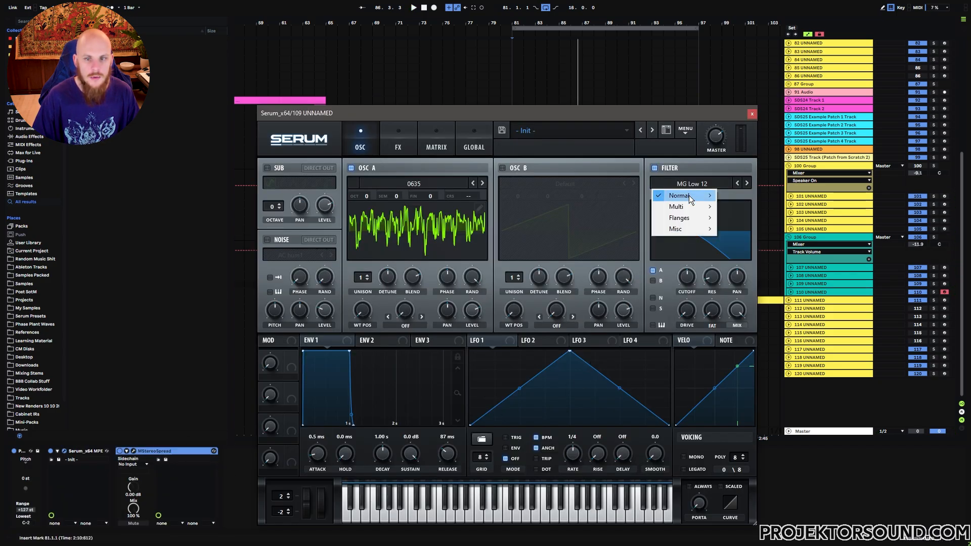
mouse_move(689, 195)
left_click(757, 339)
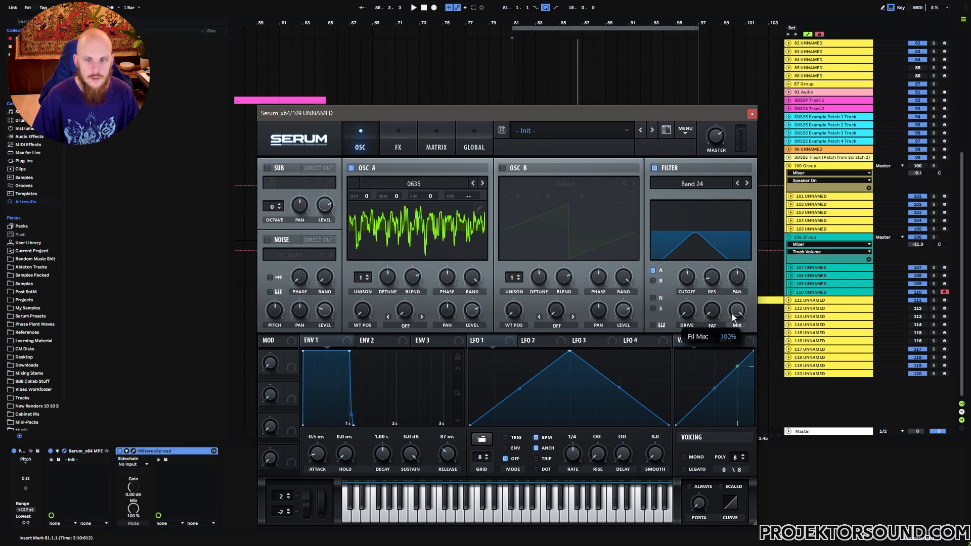
left_click_drag(732, 313, 727, 340)
left_click_drag(718, 275, 692, 290)
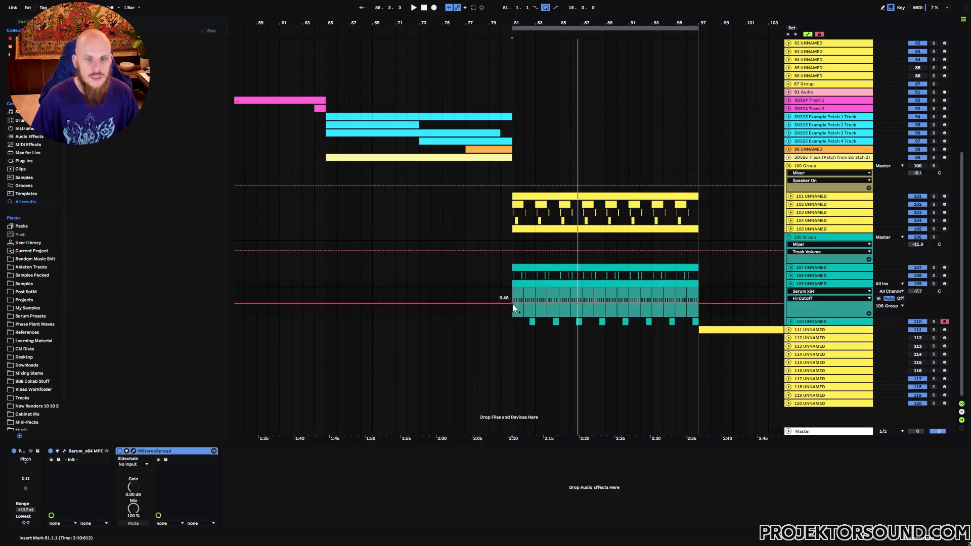
Automate track 109's filter cutoff as a rising ramp from bar 81 to bar 97, play it and fold the lane
left_click_drag(511, 304, 512, 309)
left_click_drag(696, 308, 697, 293)
left_click_drag(519, 309, 518, 303)
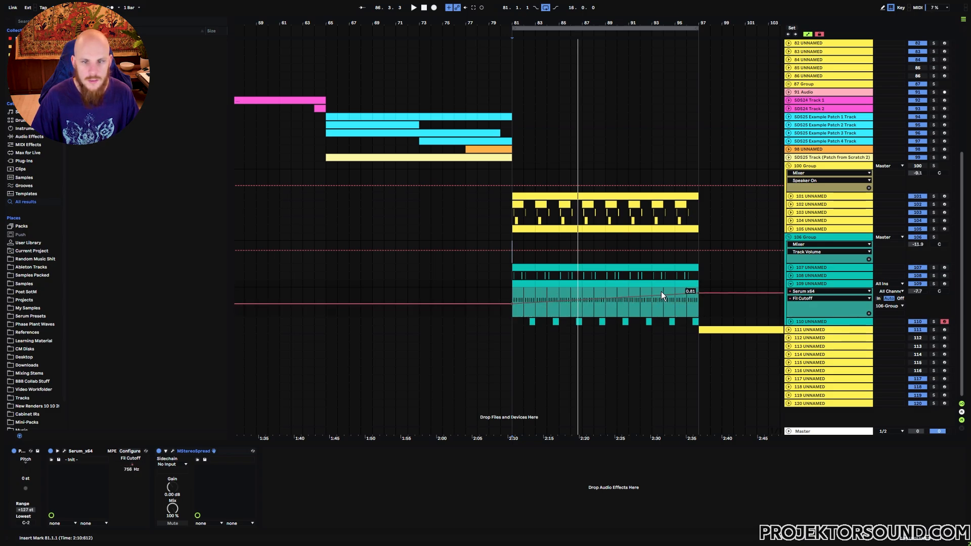
left_click_drag(700, 292, 701, 291)
key("space")
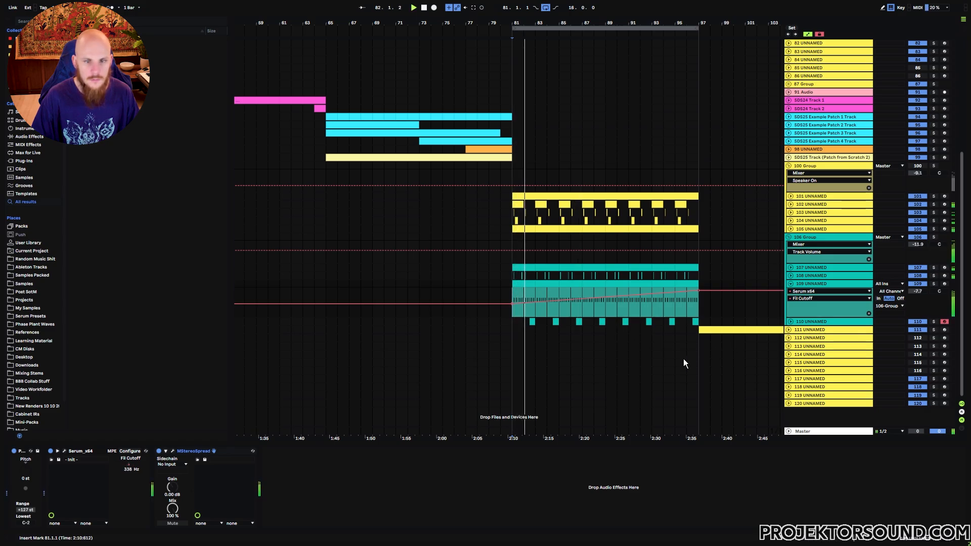
left_click(790, 283)
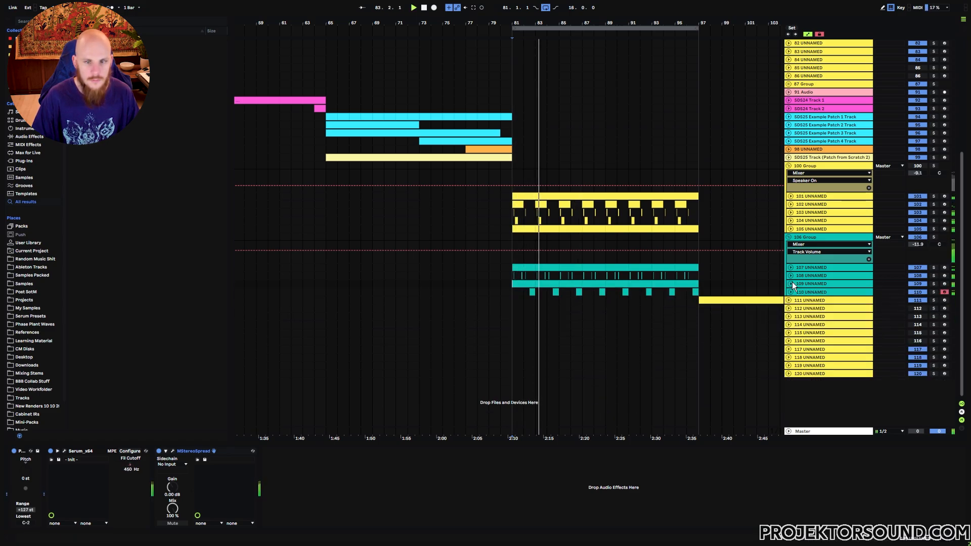
Enable a ping-pong delay in track 110's Serum and set its mix to 42% while playing the section
left_click(821, 293)
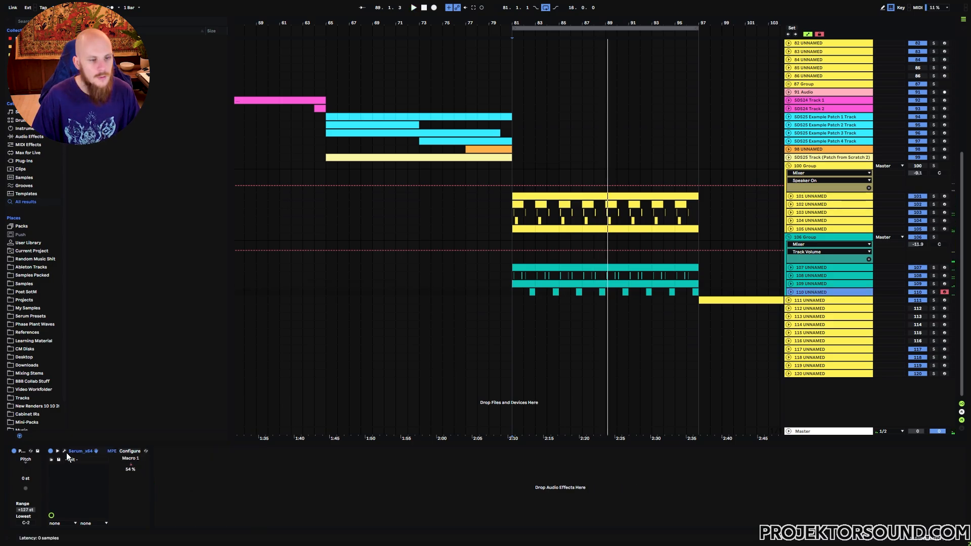
left_click(65, 450)
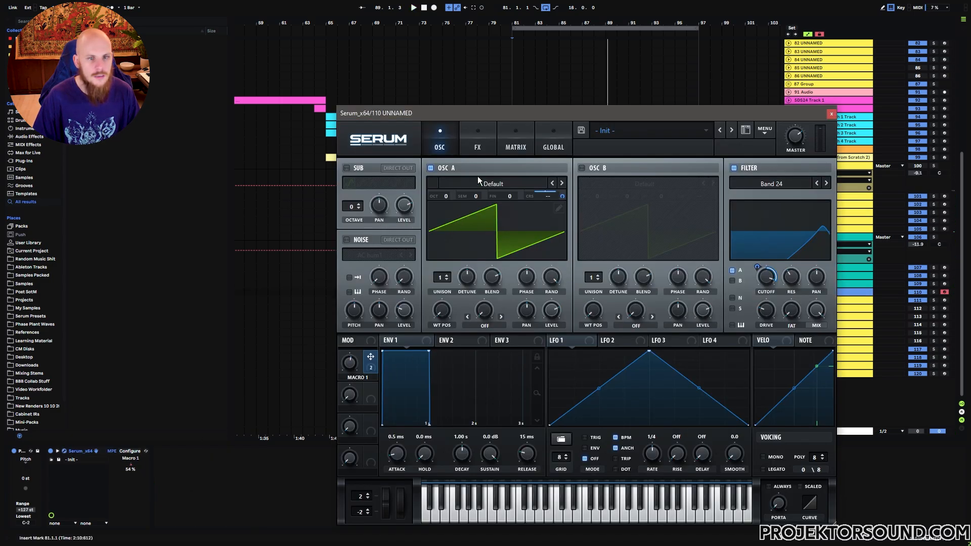
left_click(477, 148)
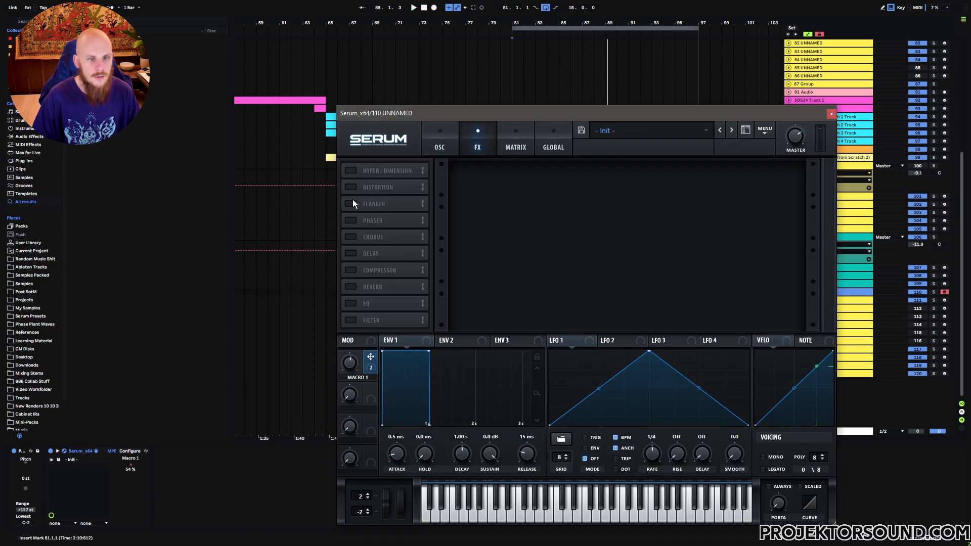
left_click(351, 253)
left_click(709, 182)
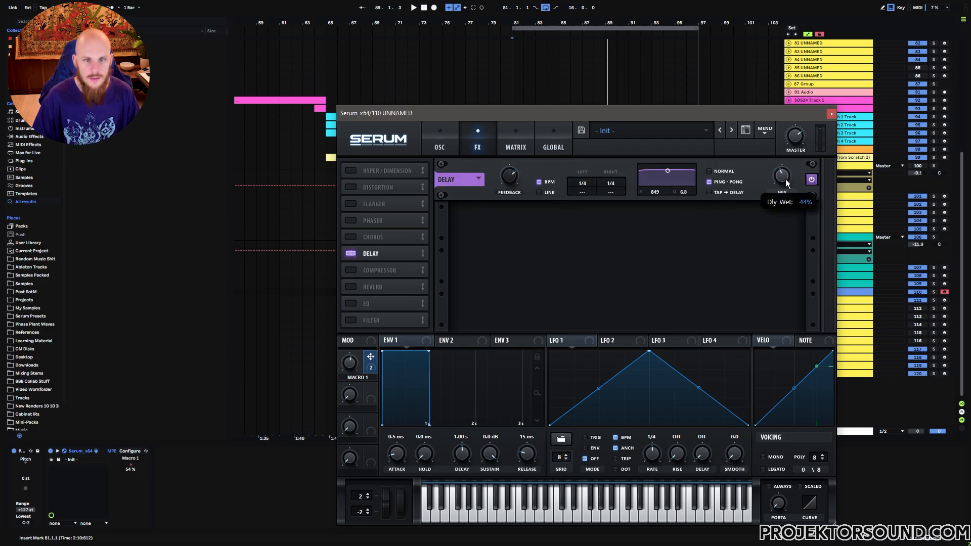
key("space")
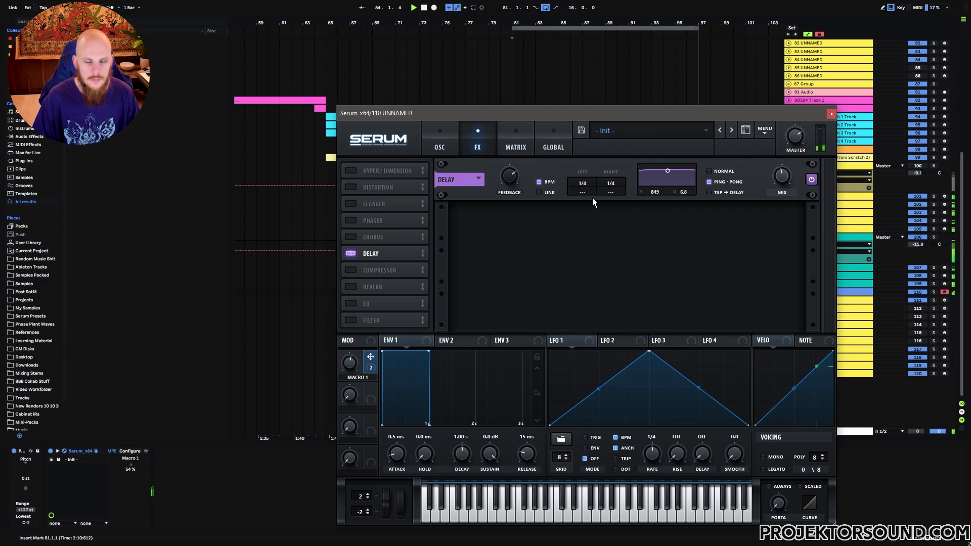
mouse_move(782, 178)
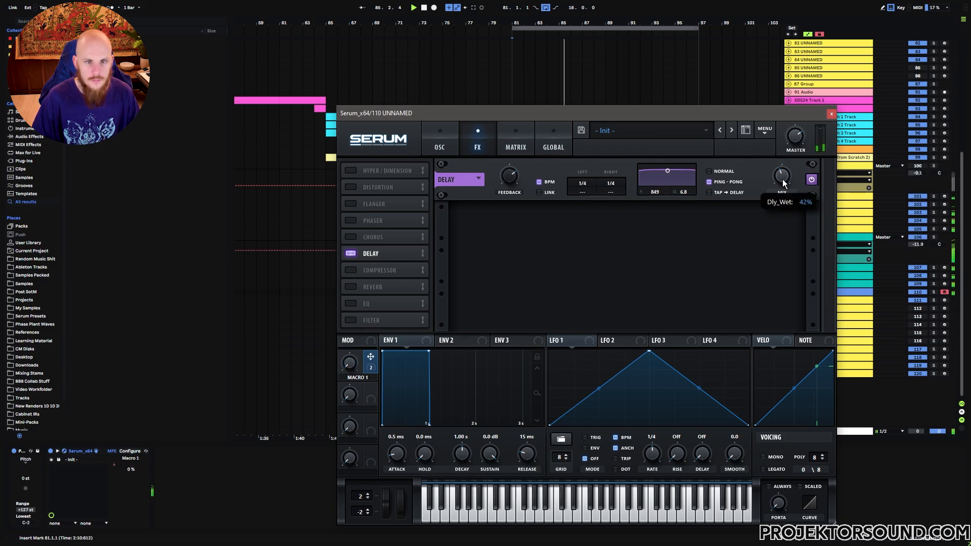
Set both the left and right delay times in track 110's Serum to dotted 1/8 during playback
left_click_drag(582, 192, 602, 137)
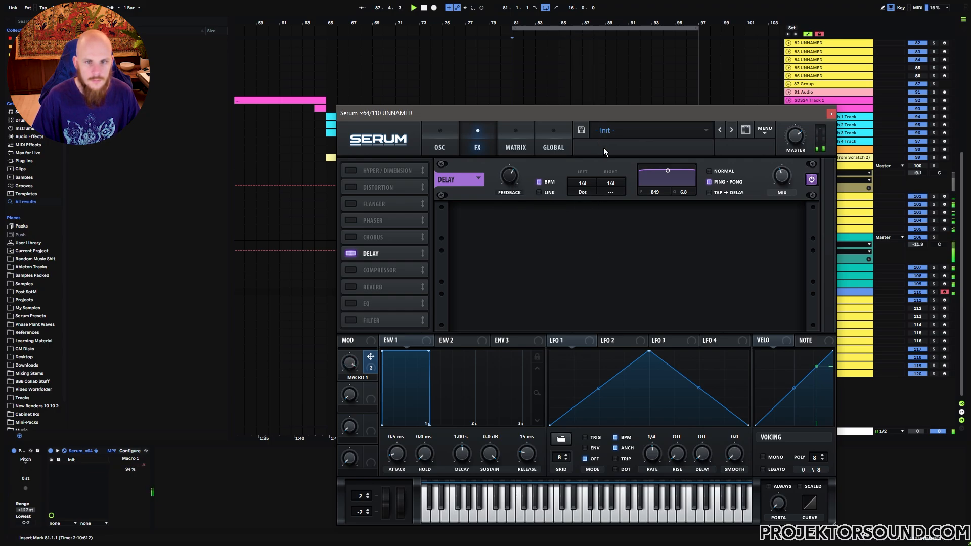
left_click_drag(623, 189, 627, 127)
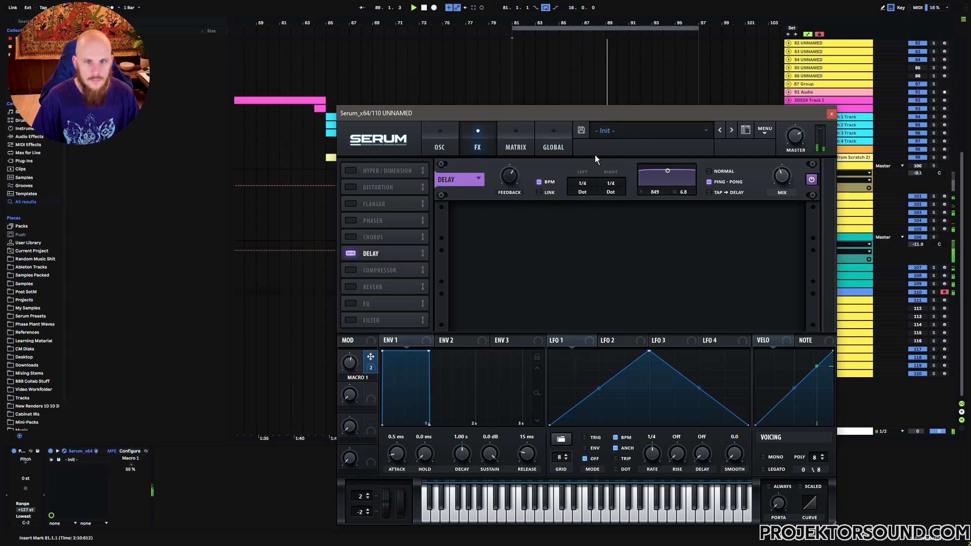
scroll(587, 191, "down", 1)
scroll(607, 191, "down", 1)
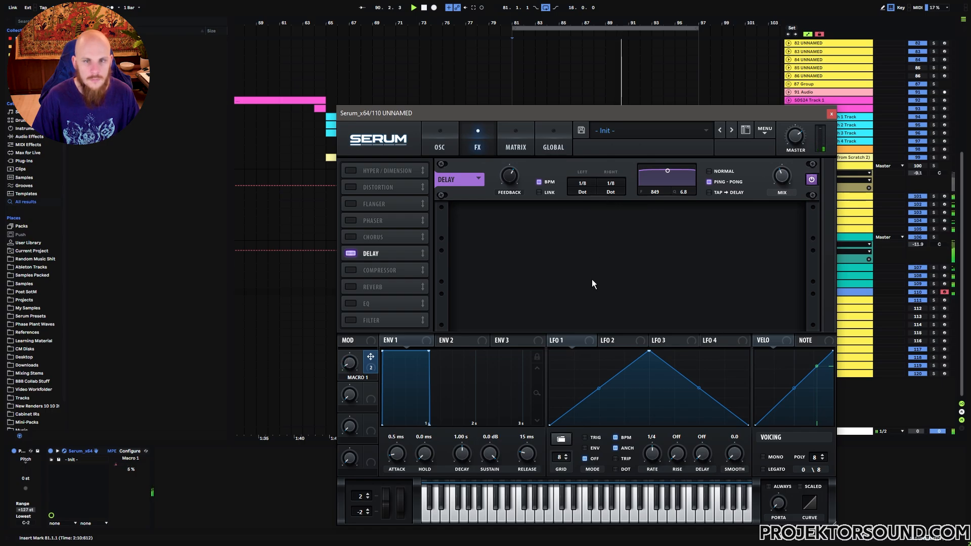
mouse_move(509, 181)
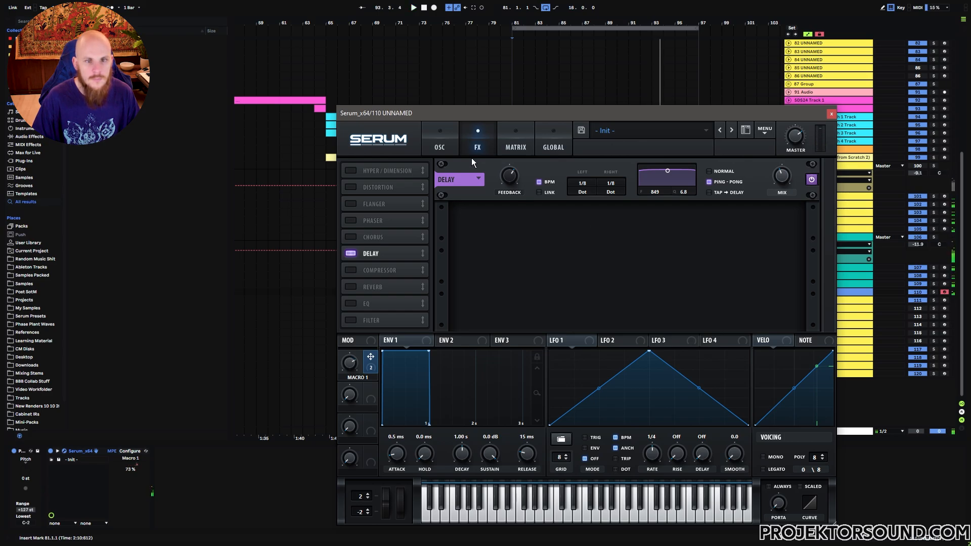
Set oscillator A in track 110's Serum to 2 unison voices and lower its detune
left_click(439, 144)
left_click(447, 277)
left_click_drag(466, 278, 453, 317)
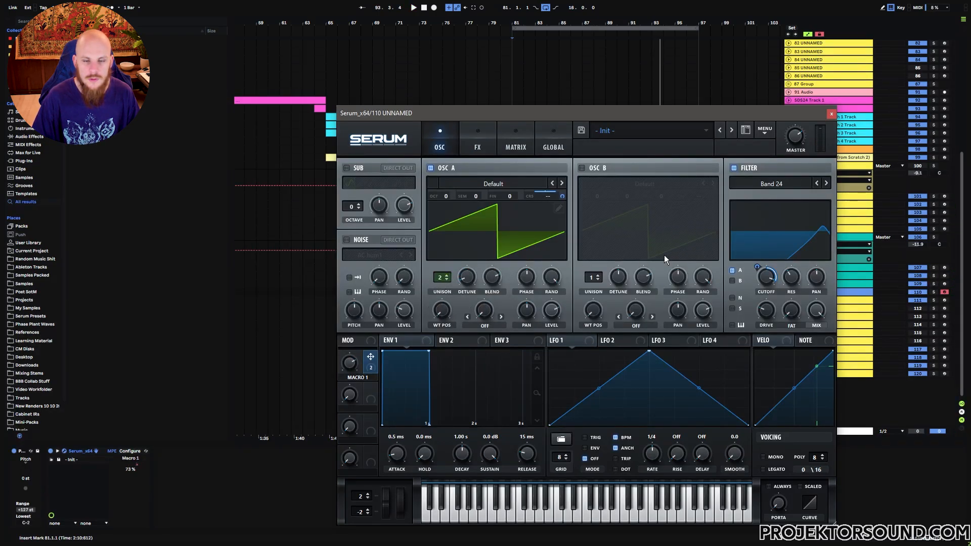
Enable oscillator B, copy oscillator A to it with modulations, and set its octave to +1
left_click(581, 168)
left_click_drag(597, 197, 602, 186)
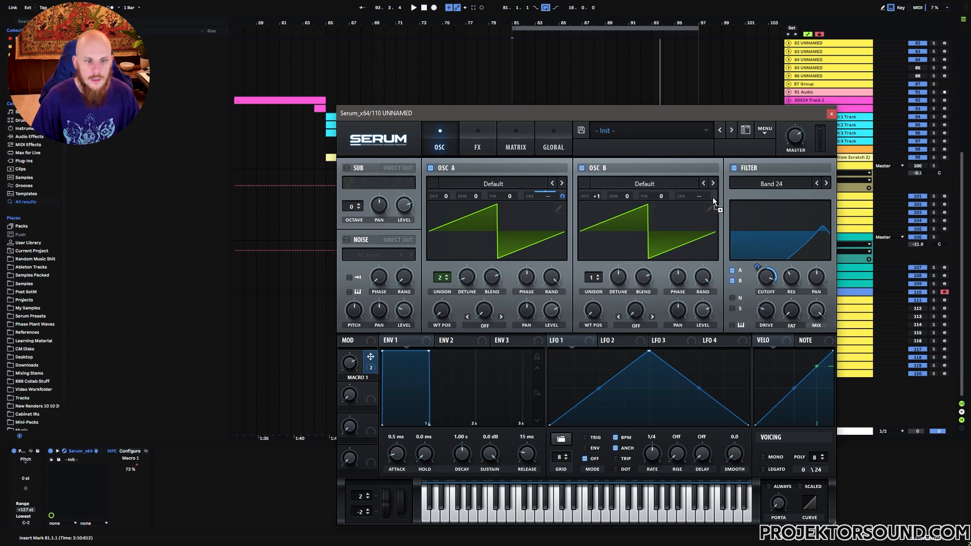
left_click(764, 130)
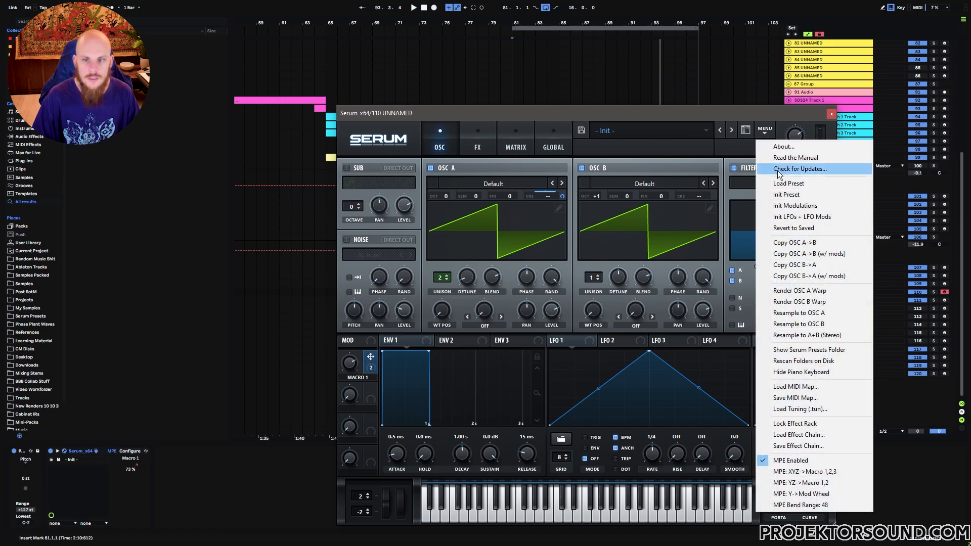
left_click(843, 254)
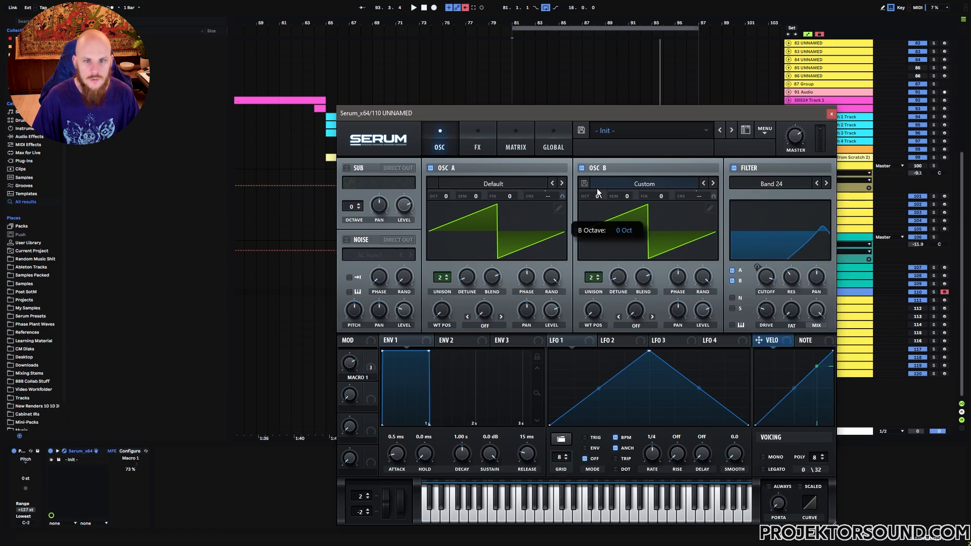
left_click_drag(598, 196, 597, 191)
Play the layered patch, set oscillator A's unison to 1 voice and play the section again
key("space")
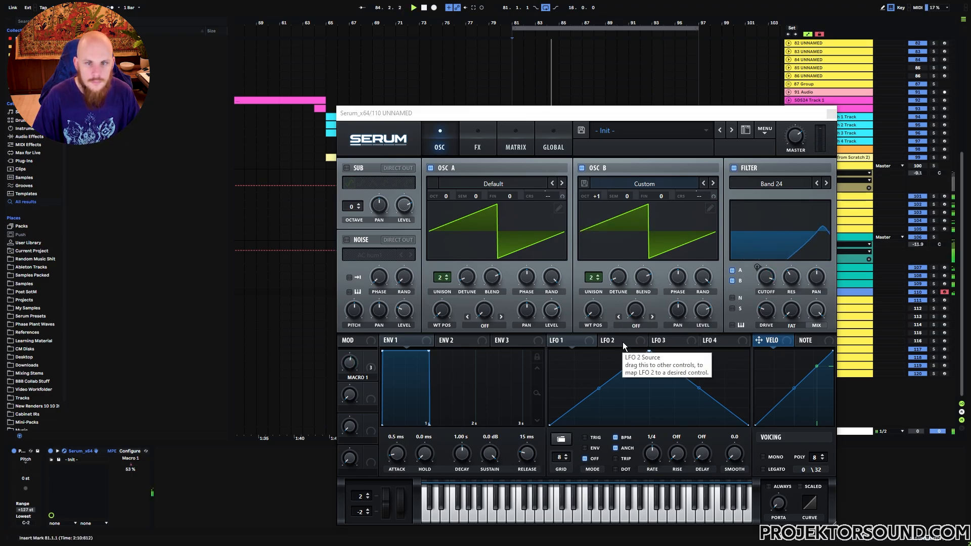
key("space")
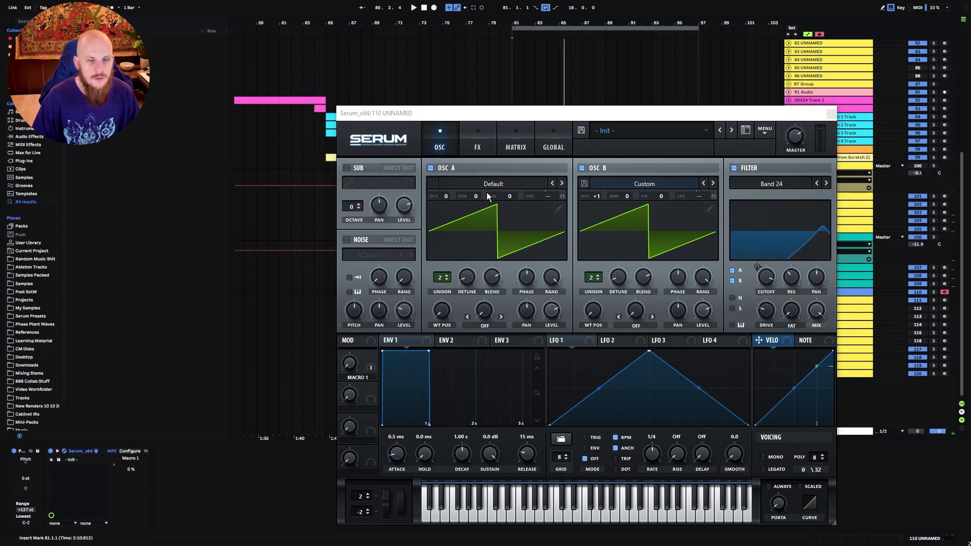
left_click(446, 281)
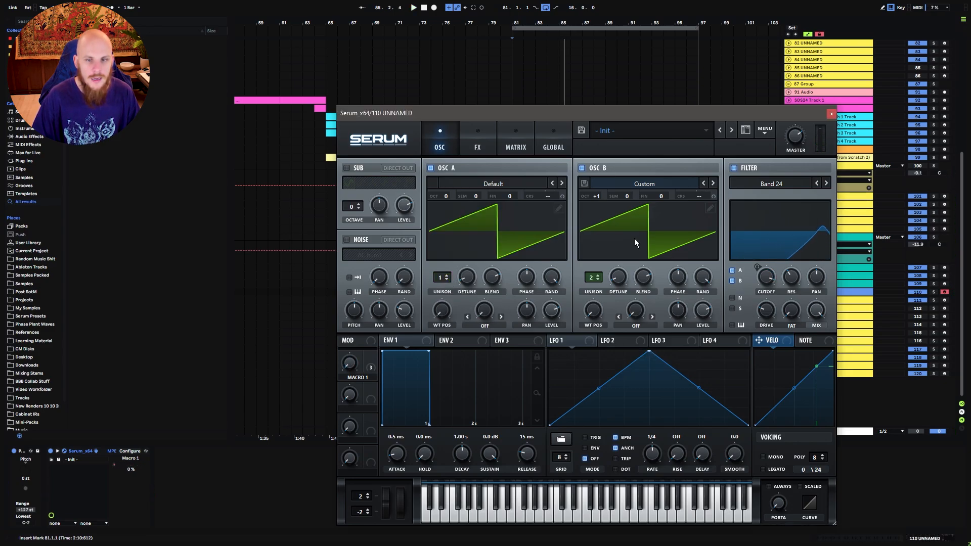
key("space")
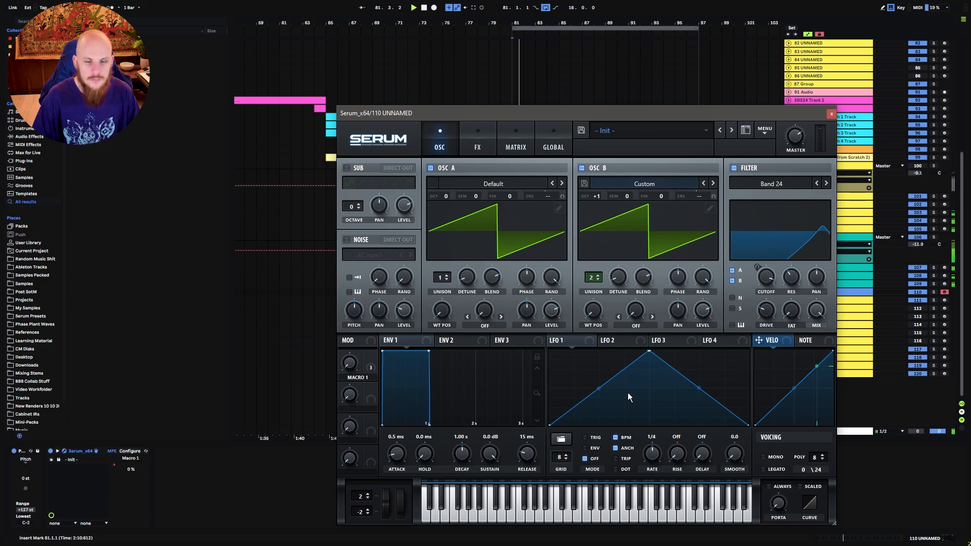